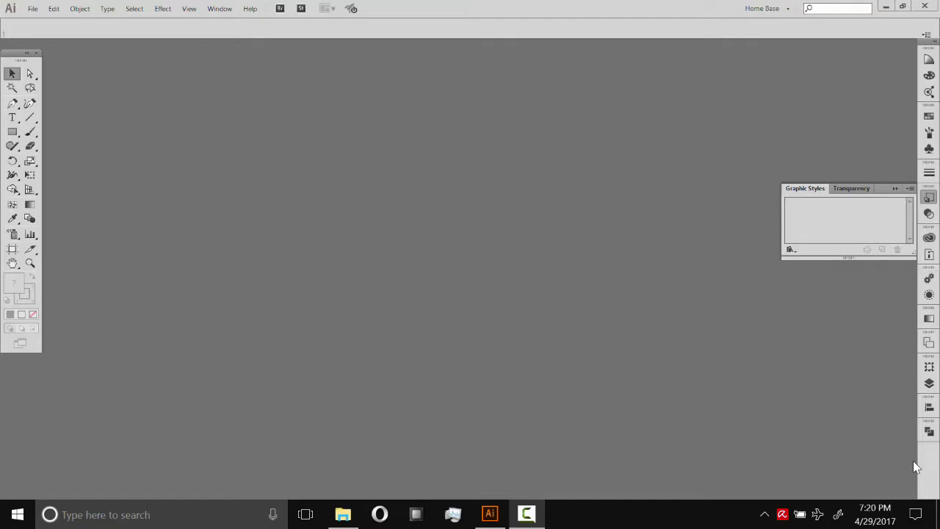
Step: Switch to File Explorer and look through the [1] Elements and Brushes folder of the ColoringBook Pro 'Floral Bouquet' Edition (v1.4) package
click(343, 514)
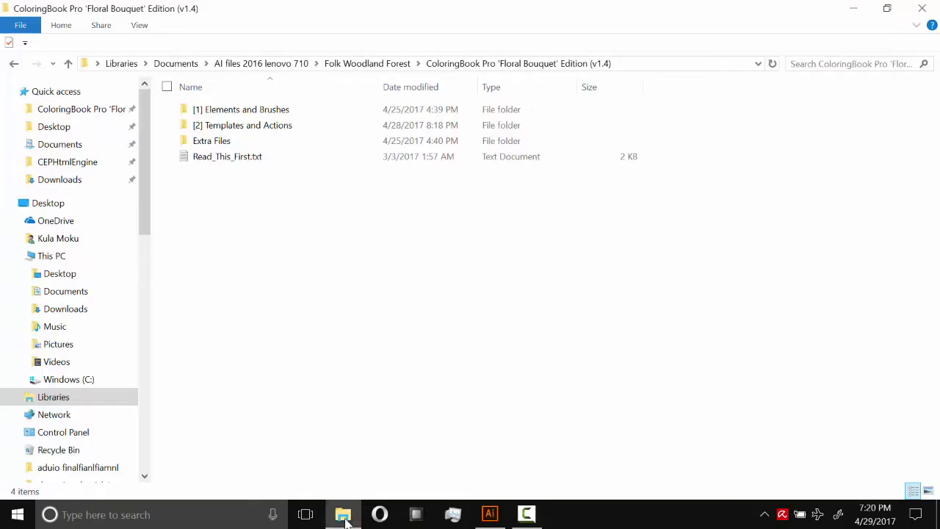
click(81, 111)
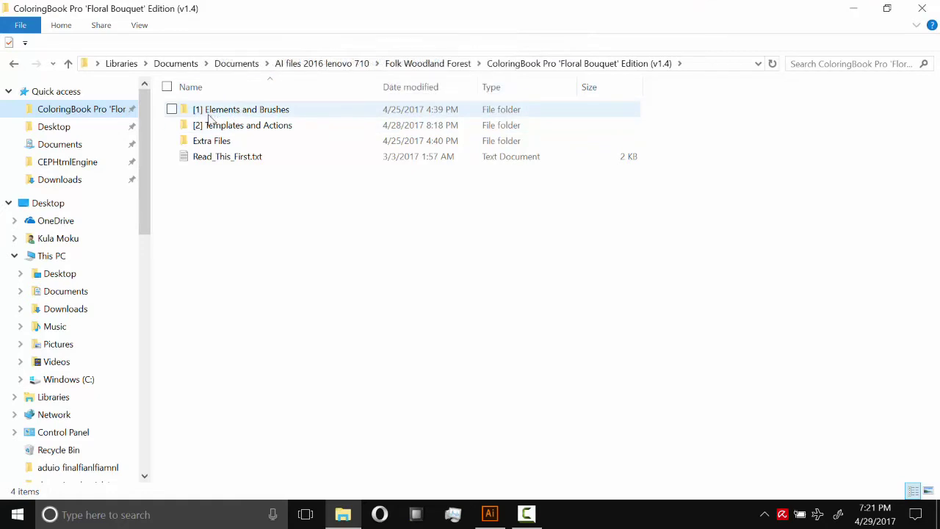
double_click(258, 112)
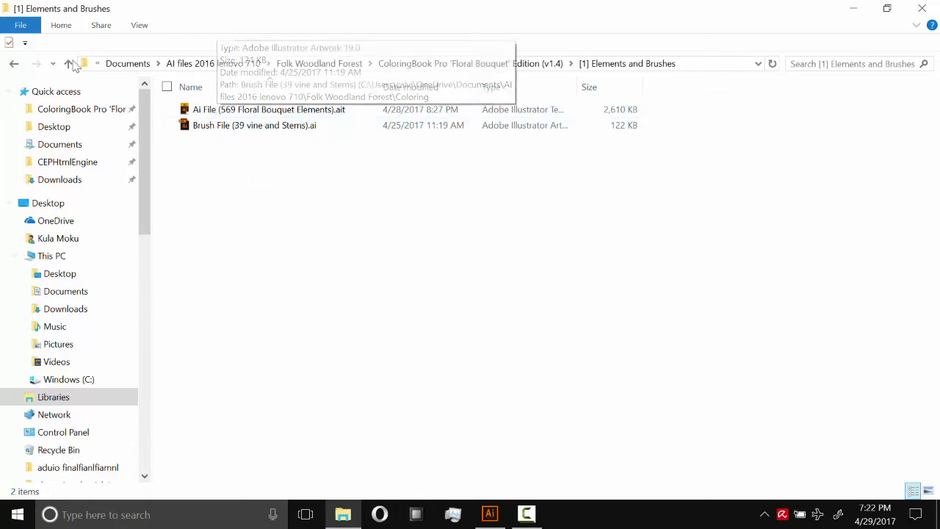
click(13, 63)
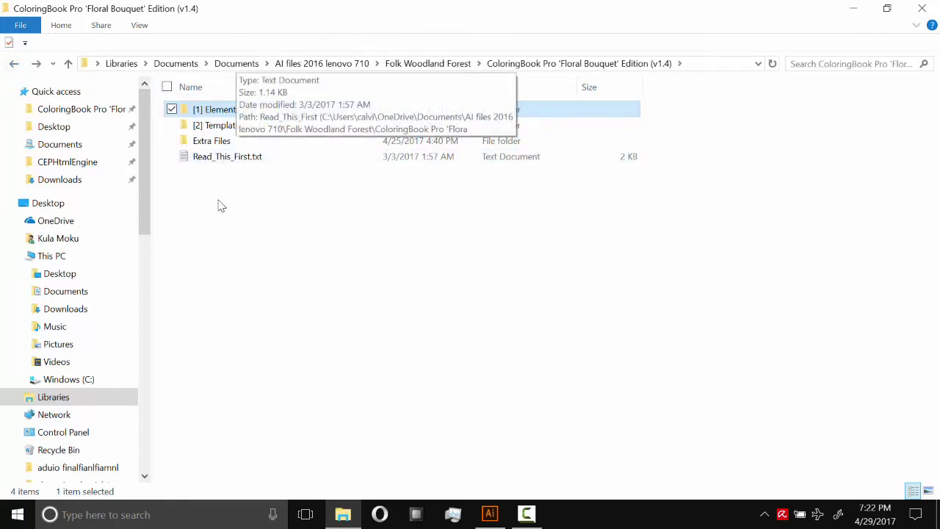
Step: Open 6 Sided Reflector Template.ait from the [2] Templates and Actions folder in Illustrator
click(228, 129)
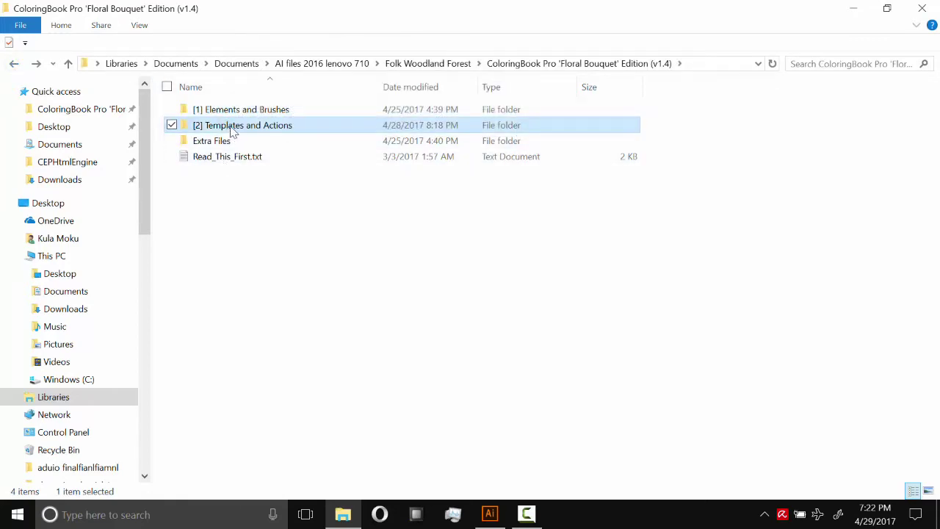
double_click(232, 129)
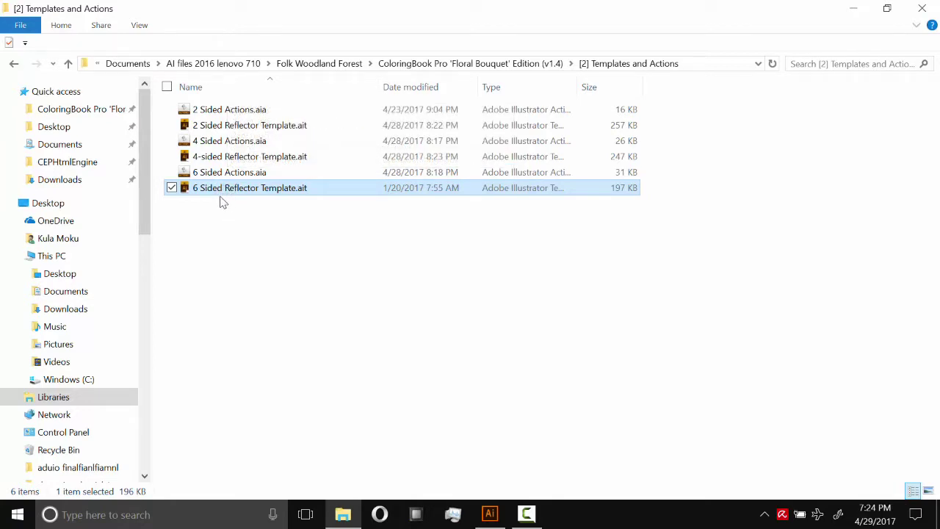
drag(197, 190, 343, 123)
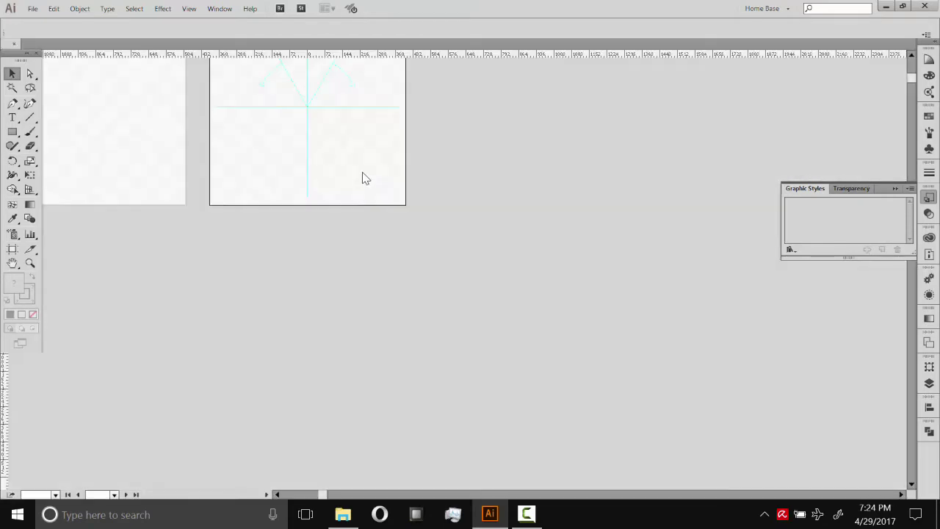
key(space)
drag(269, 111, 323, 169)
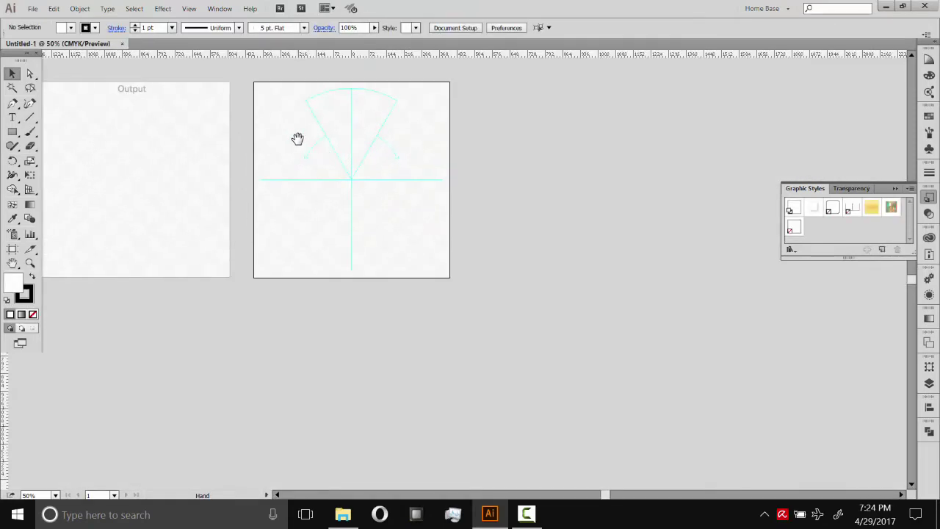
drag(298, 140, 348, 181)
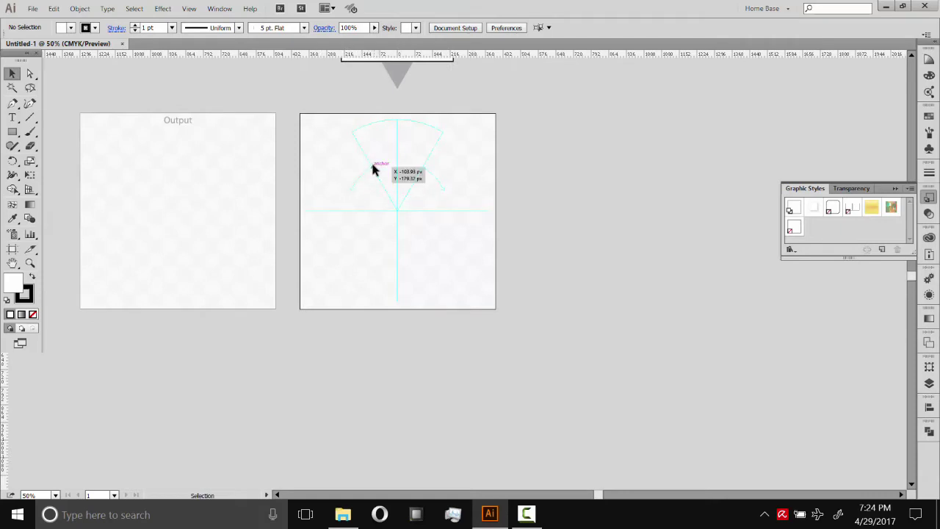
click(30, 263)
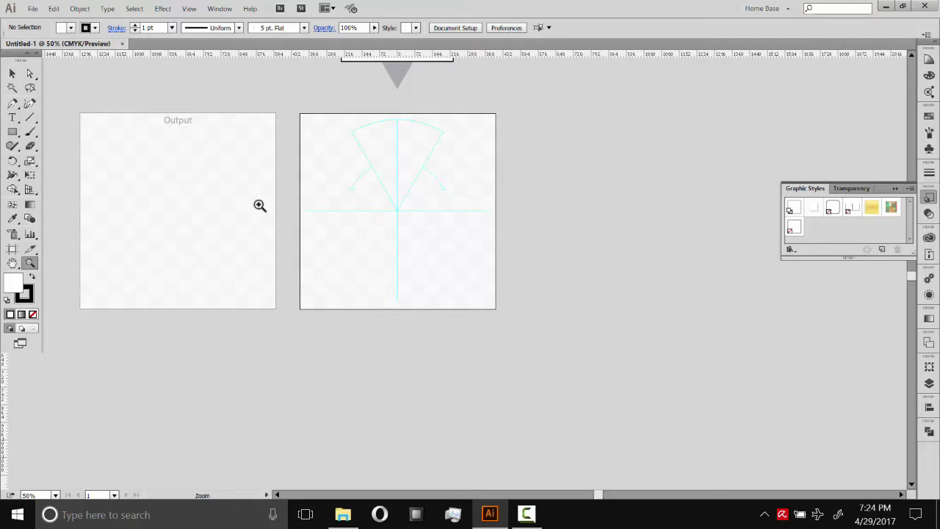
click(426, 154)
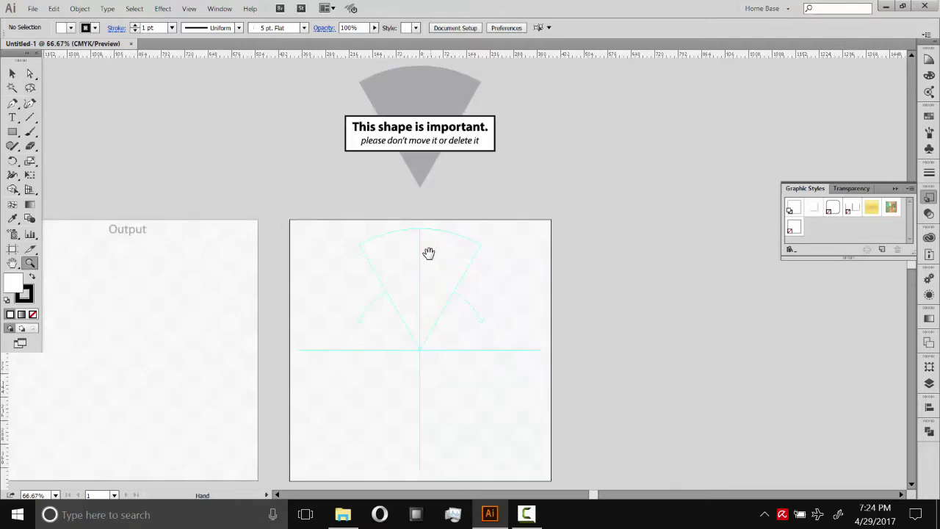
drag(426, 264, 439, 167)
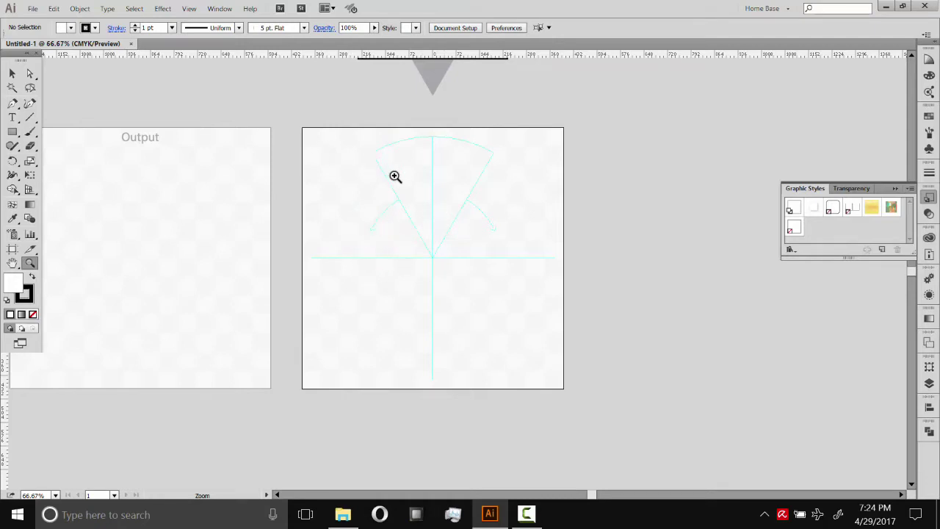
Step: Display the Actions list and clear all existing actions from it
key(v)
click(220, 9)
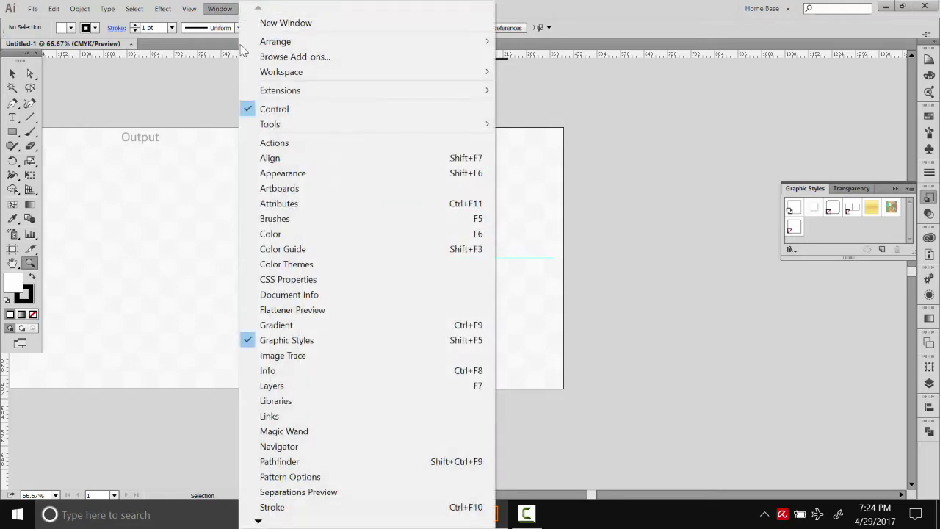
click(279, 142)
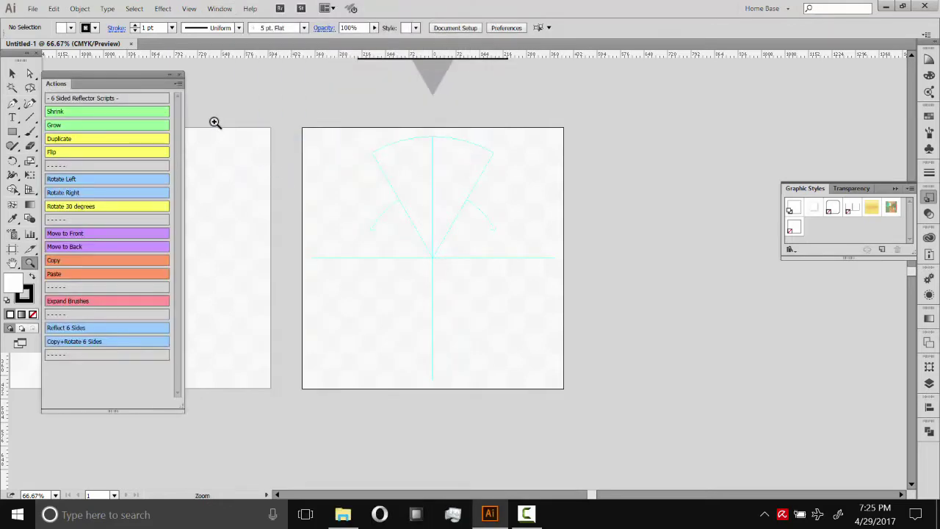
click(178, 84)
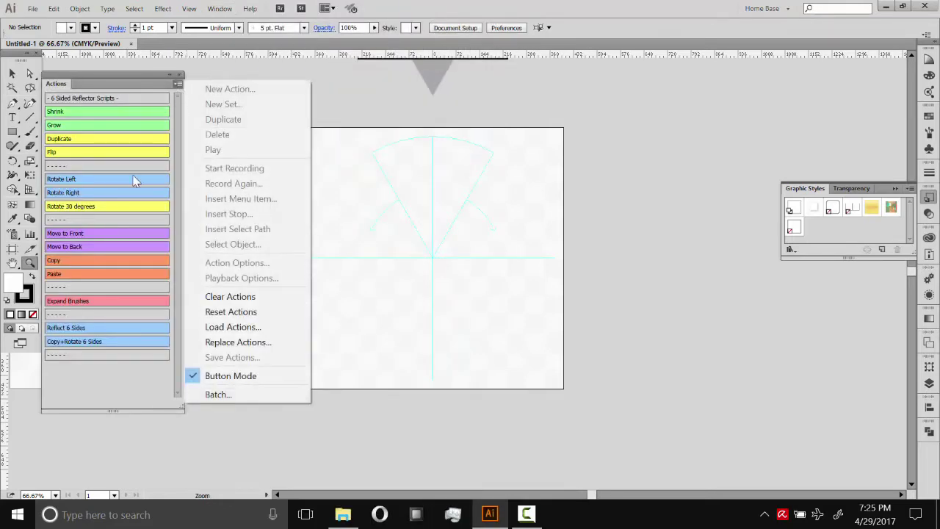
click(229, 296)
click(459, 272)
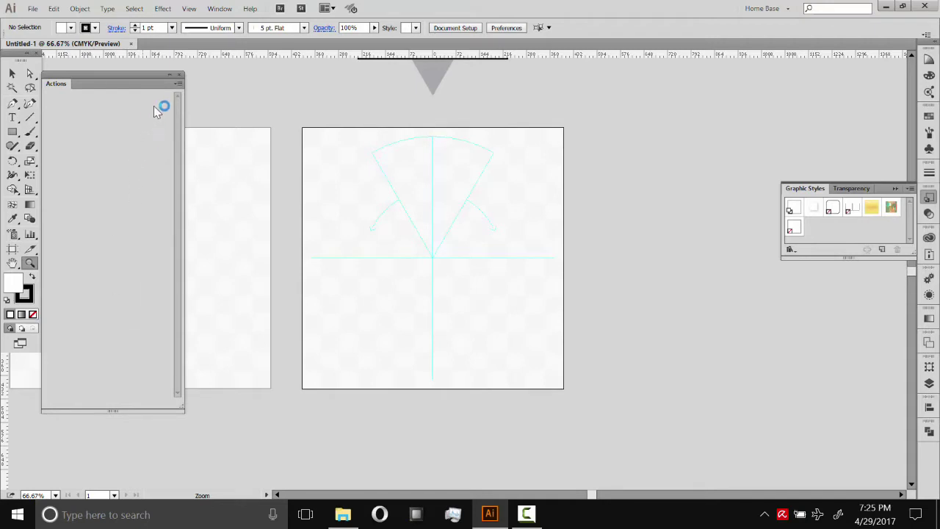
Step: Load the action set 6 Sided Actions.aia from the ColoringBook Pro [2] Templates and Actions folder
click(178, 83)
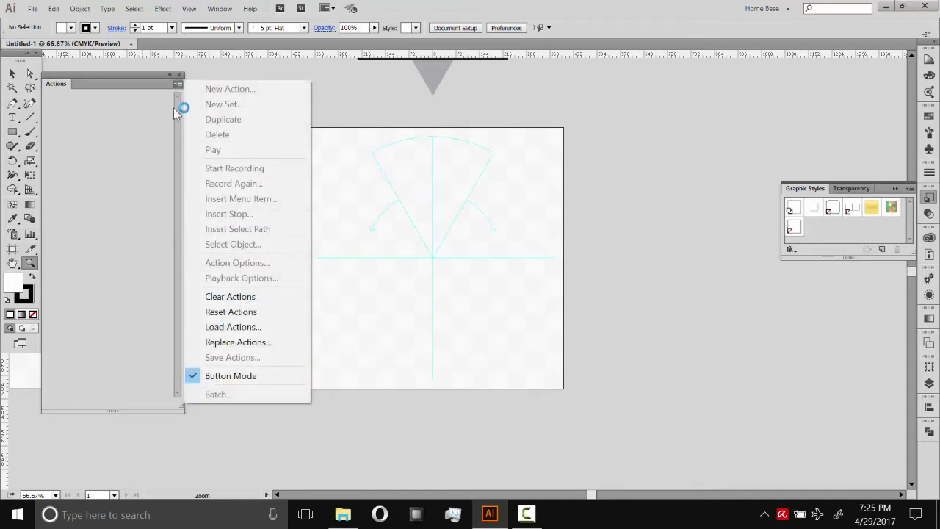
click(229, 327)
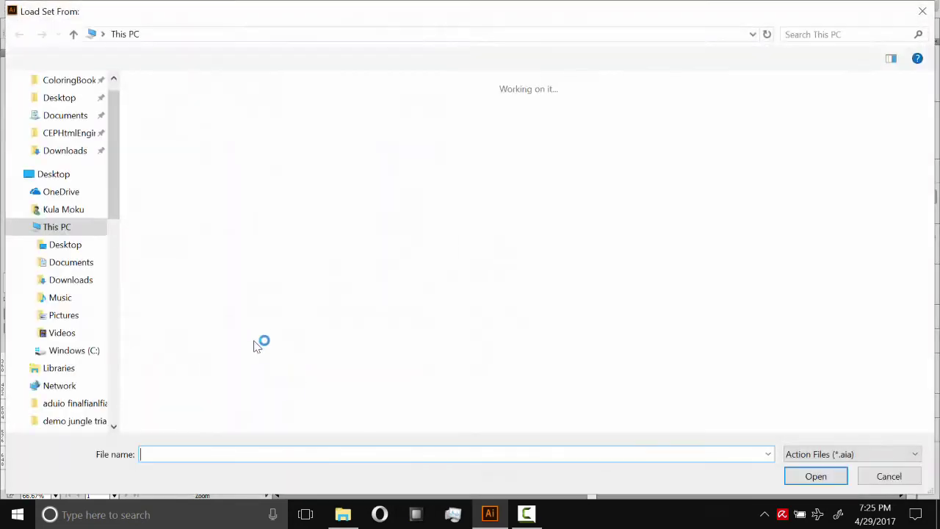
scroll(108, 100, up, 1)
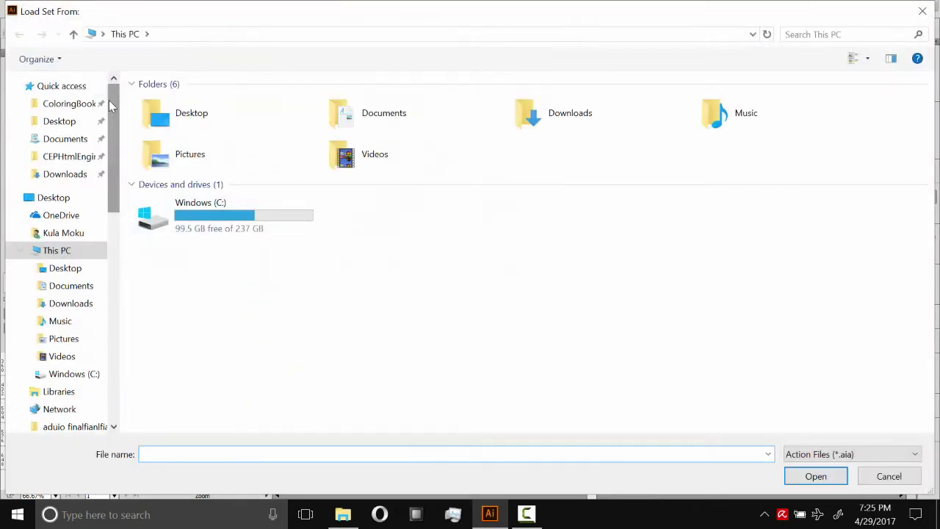
click(79, 107)
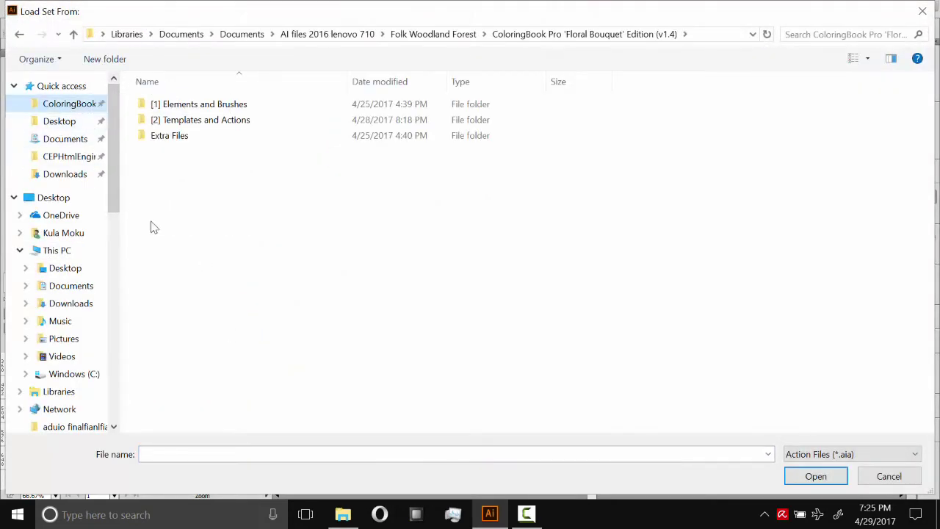
click(192, 126)
double_click(193, 126)
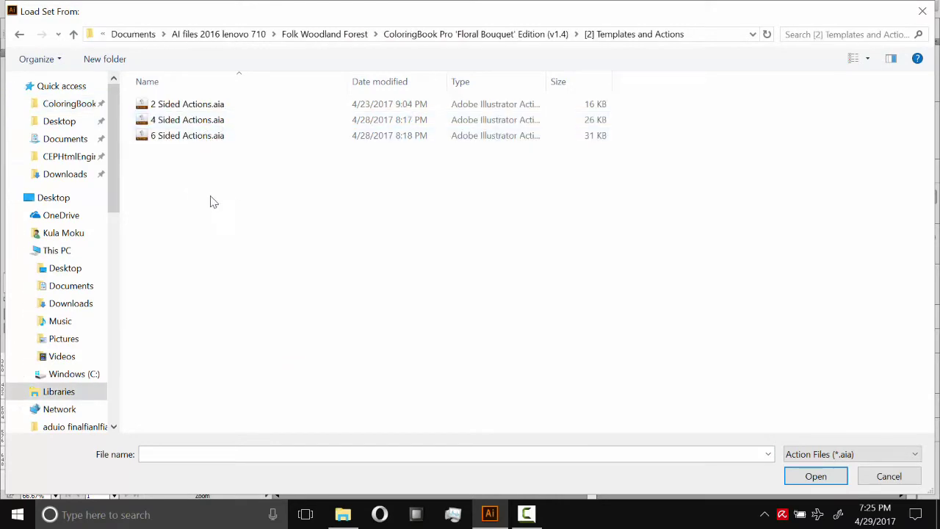
click(176, 141)
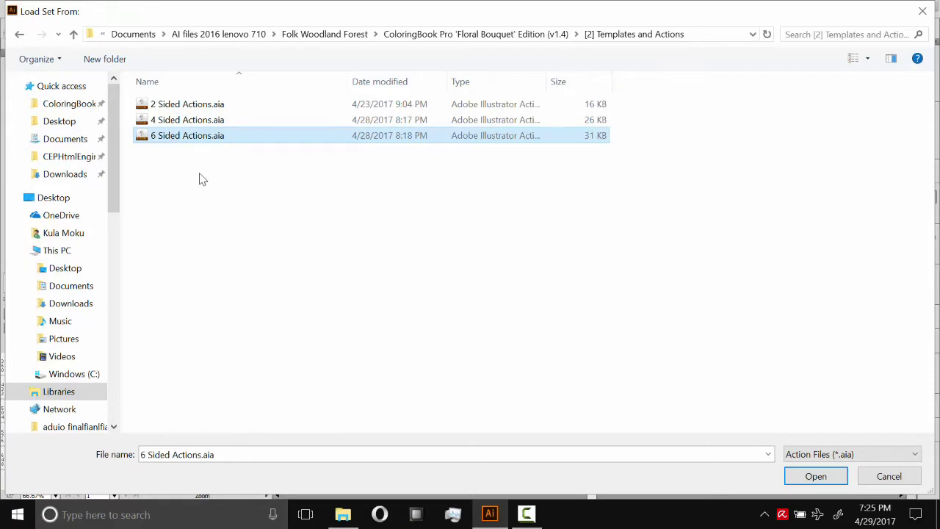
click(172, 140)
click(195, 196)
double_click(160, 137)
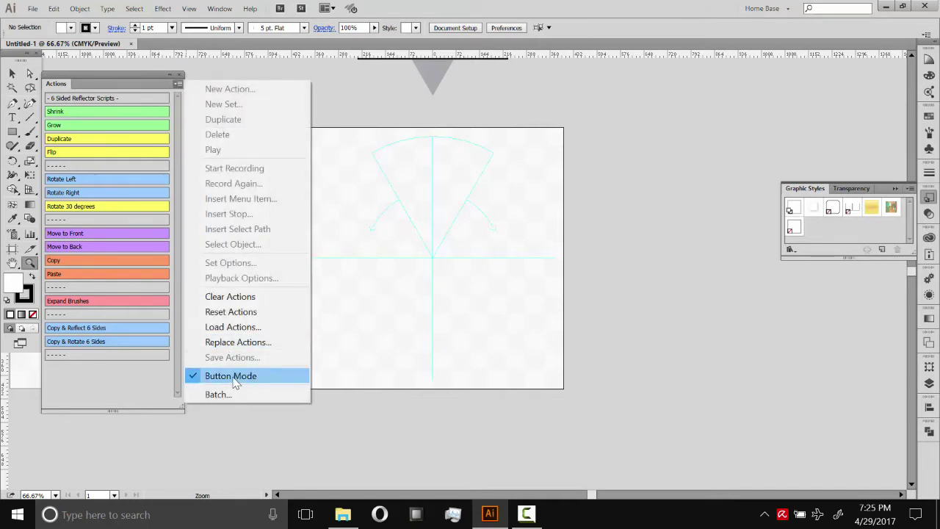
Step: Turn off Button Mode for the loaded actions, select the Shrink action, and turn Button Mode back on
click(220, 376)
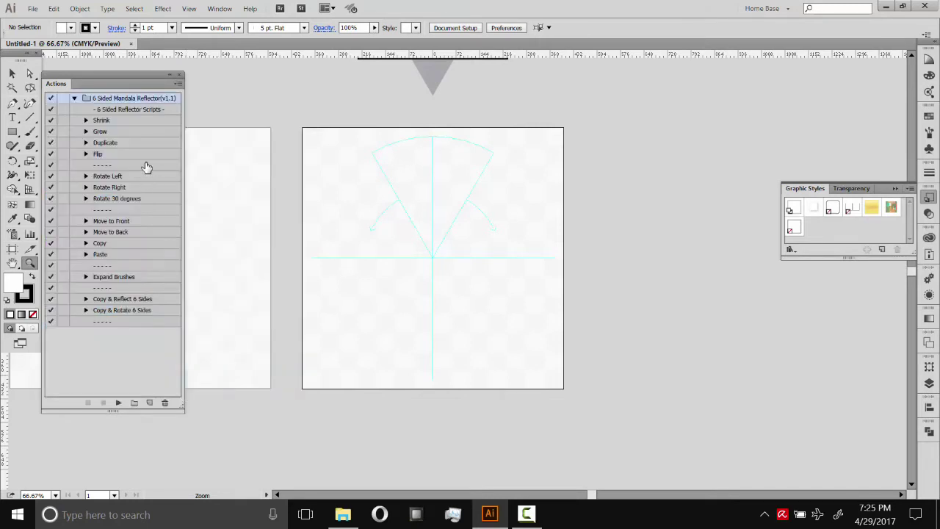
click(104, 121)
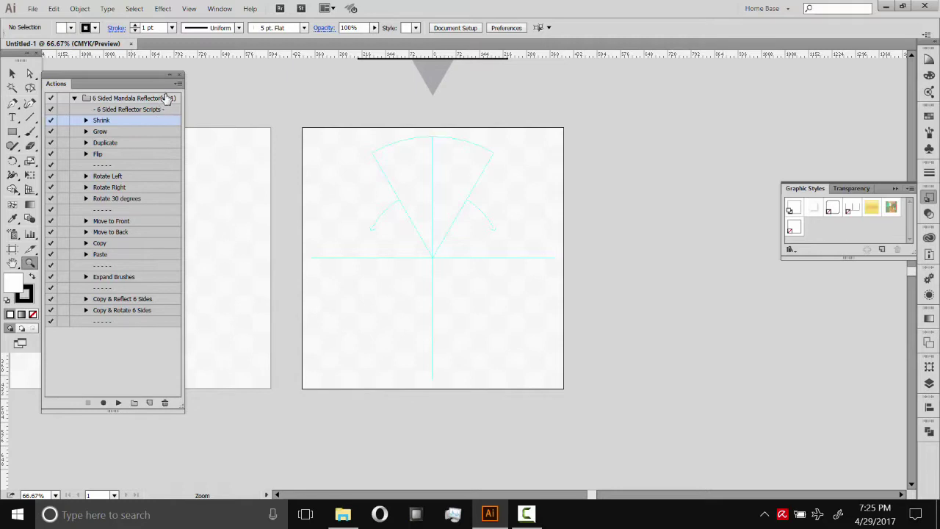
click(177, 87)
click(222, 375)
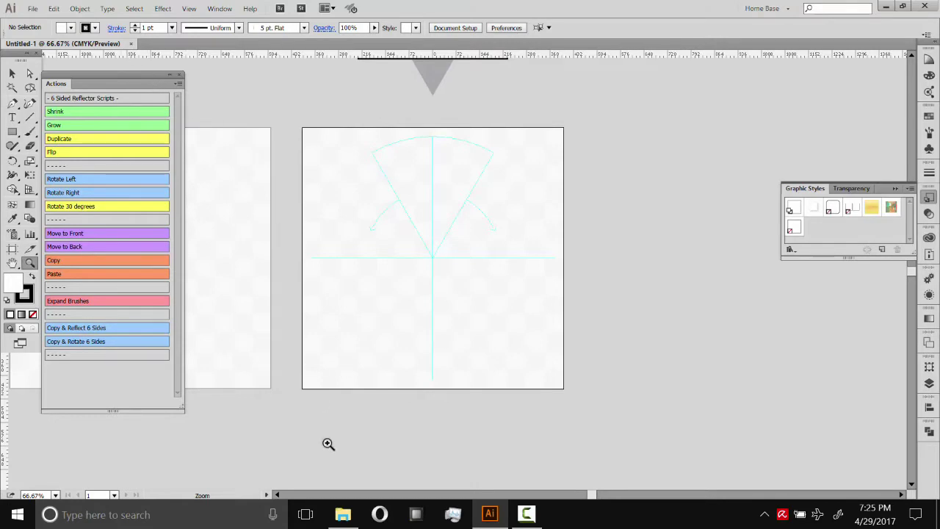
Step: Switch to File Explorer and open Ai File (569 Floral Bouquet Elements).ait from the [1] Elements and Brushes folder in Illustrator
click(342, 514)
click(86, 112)
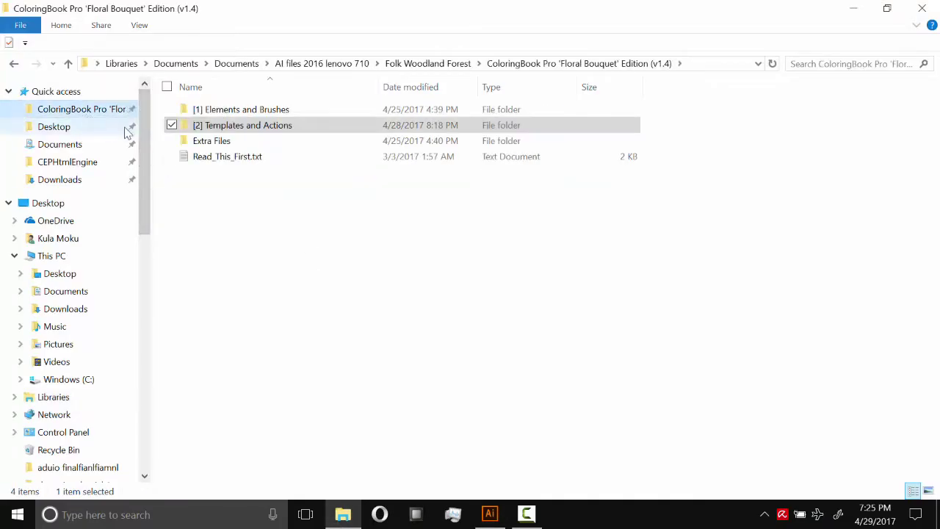
double_click(221, 117)
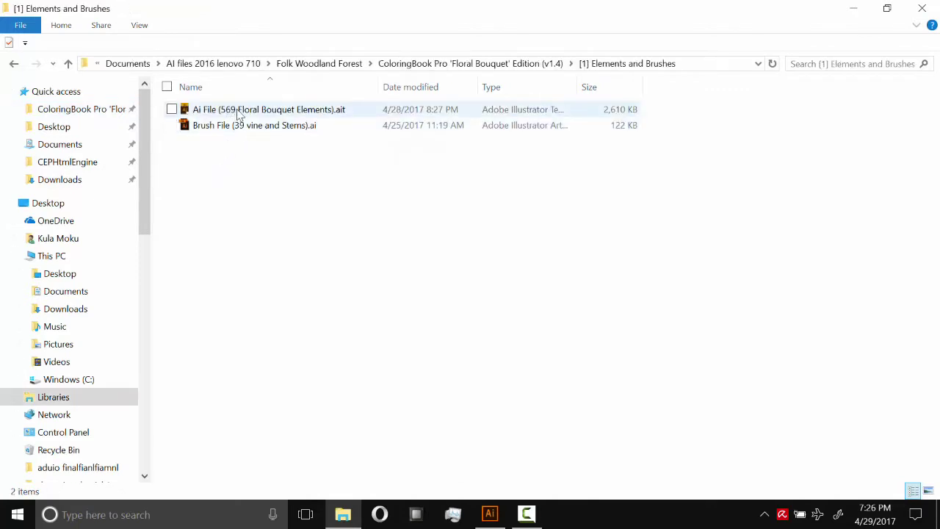
click(242, 113)
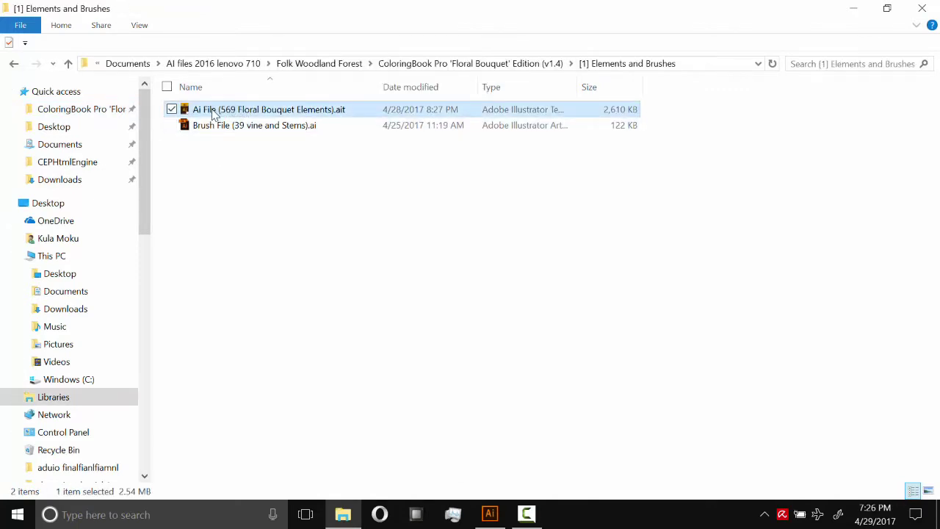
click(210, 109)
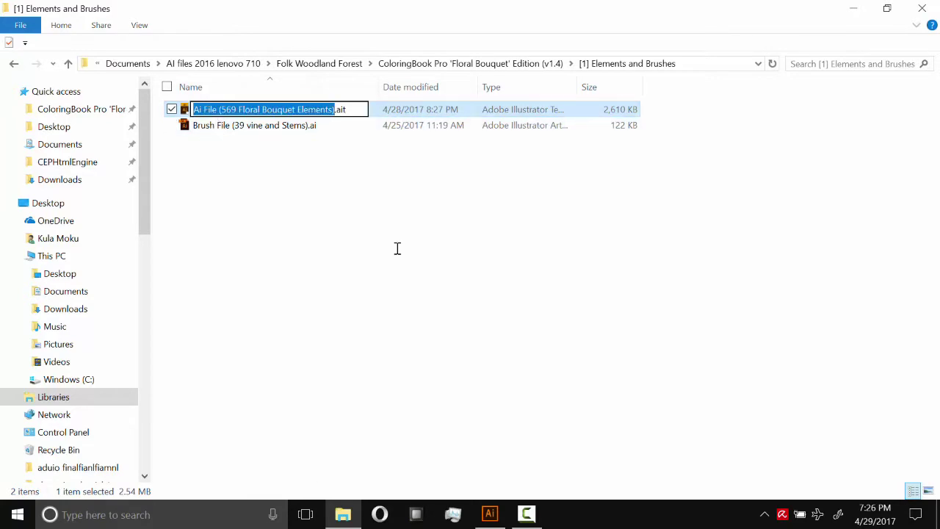
click(448, 242)
drag(189, 110, 539, 39)
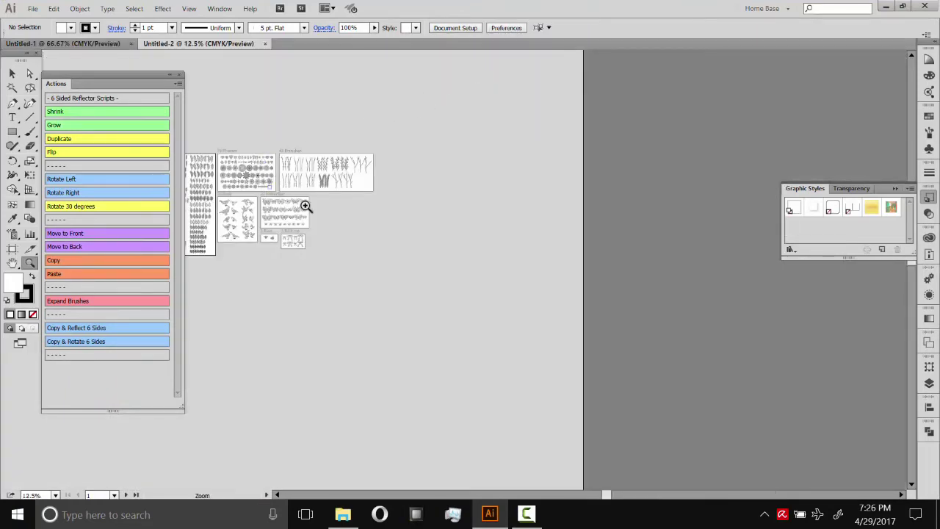
Step: Examine the element artboards for leaves, flowers, branches, birds, butterflies, bees and ribbons
click(327, 211)
click(410, 278)
click(433, 302)
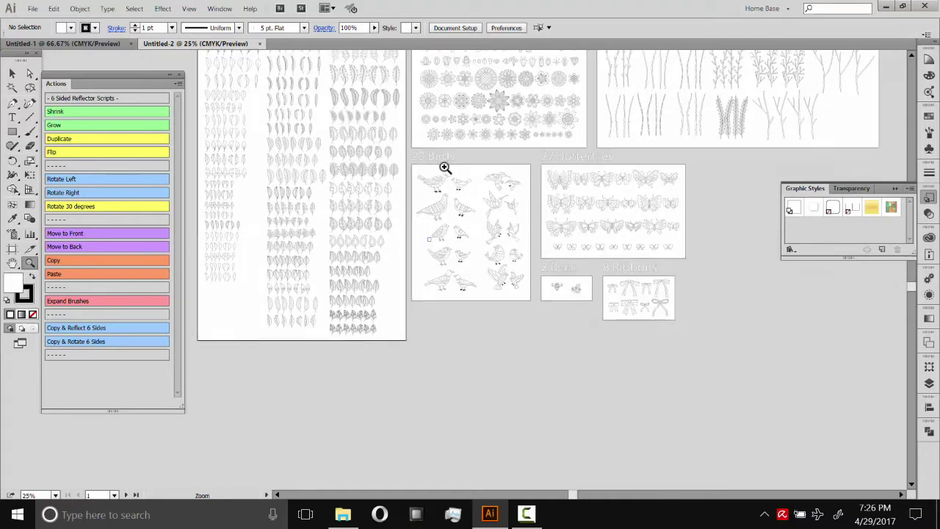
click(341, 123)
drag(382, 232, 428, 150)
drag(473, 201, 390, 219)
drag(518, 238, 422, 224)
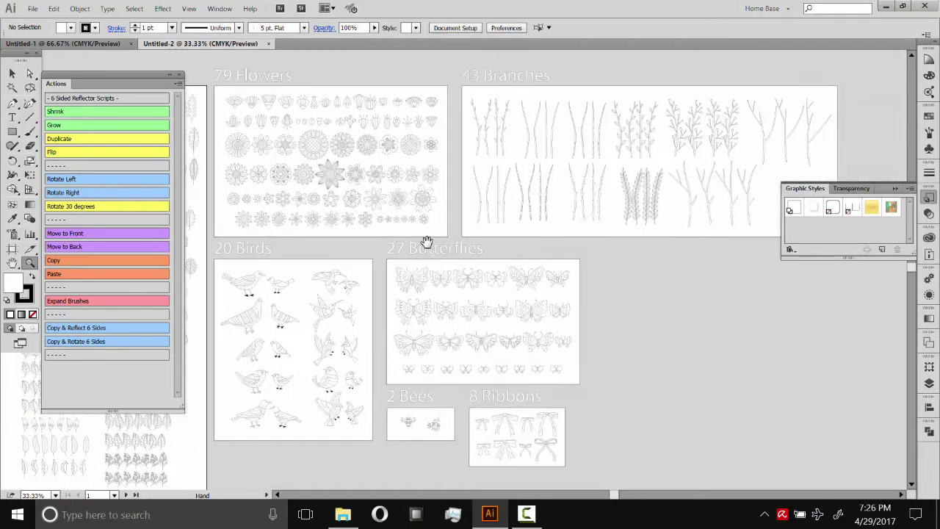
drag(430, 284, 440, 194)
drag(465, 264, 458, 178)
drag(500, 139, 370, 178)
drag(302, 99, 499, 220)
drag(396, 247, 499, 235)
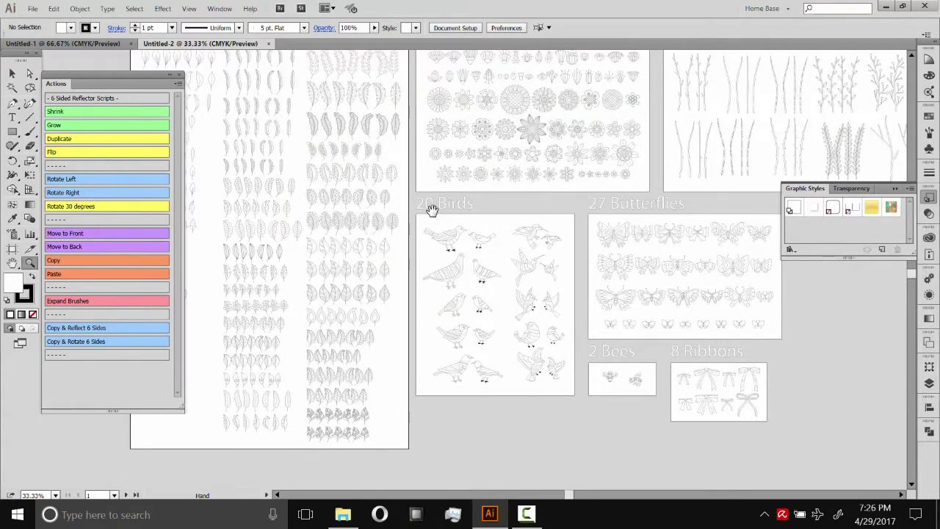
drag(431, 207, 455, 213)
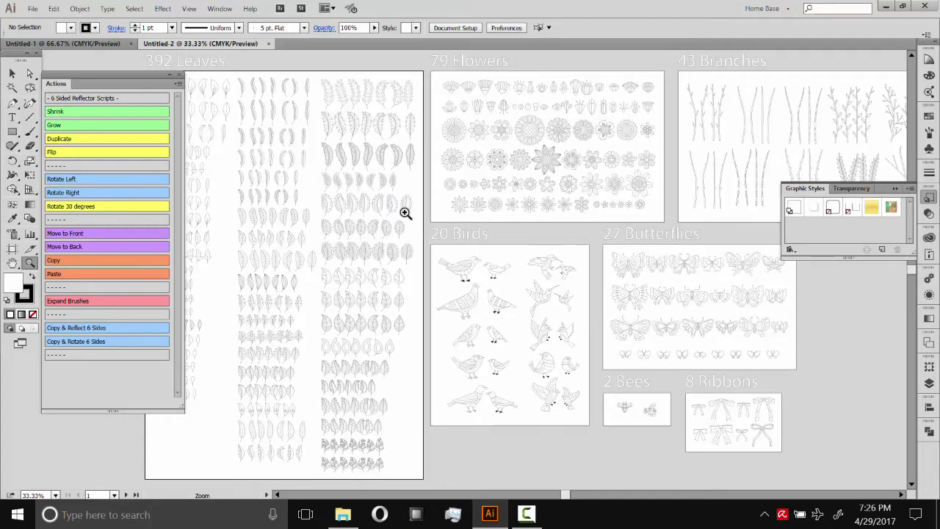
Step: Copy the pointed-petal flower with the lattice centre, second in the third row of the 79 Flowers artboard, with the Copy action
scroll(373, 191, left, 2)
scroll(399, 137, down, 1)
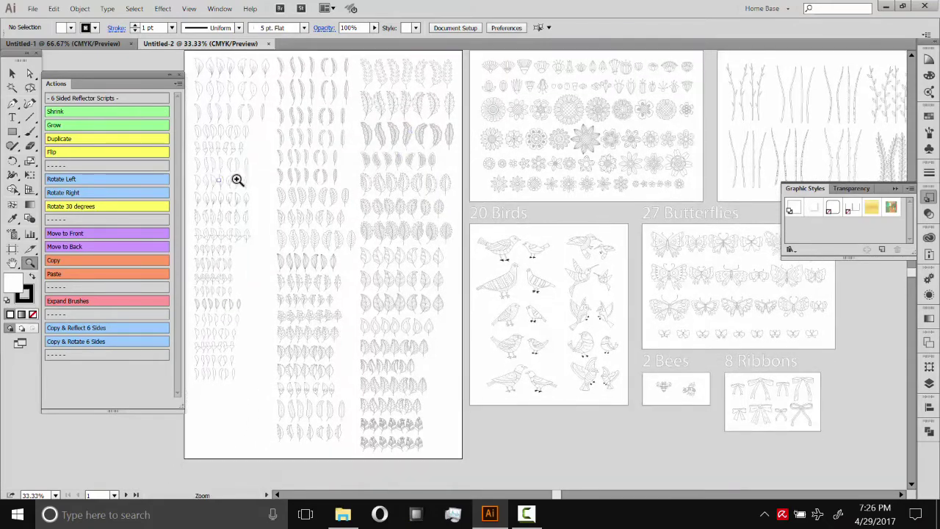
click(519, 224)
click(497, 246)
drag(482, 338, 469, 185)
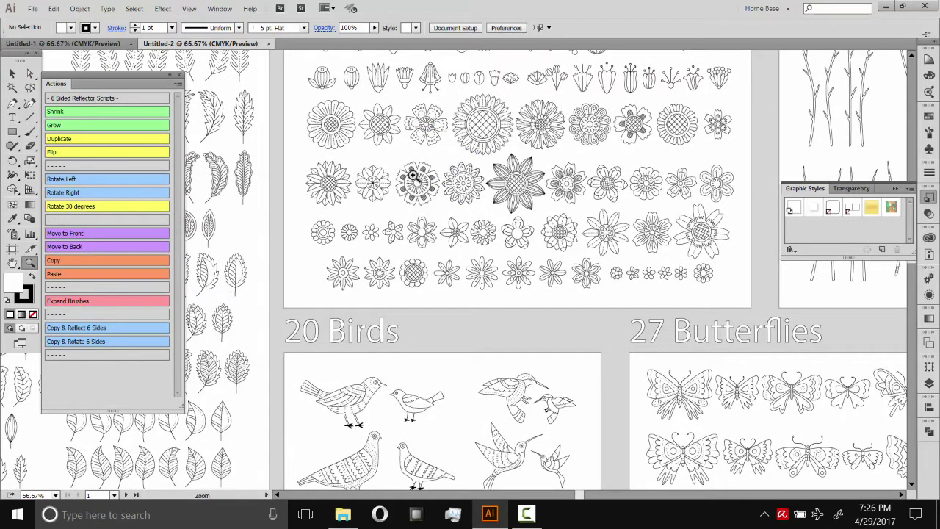
click(11, 73)
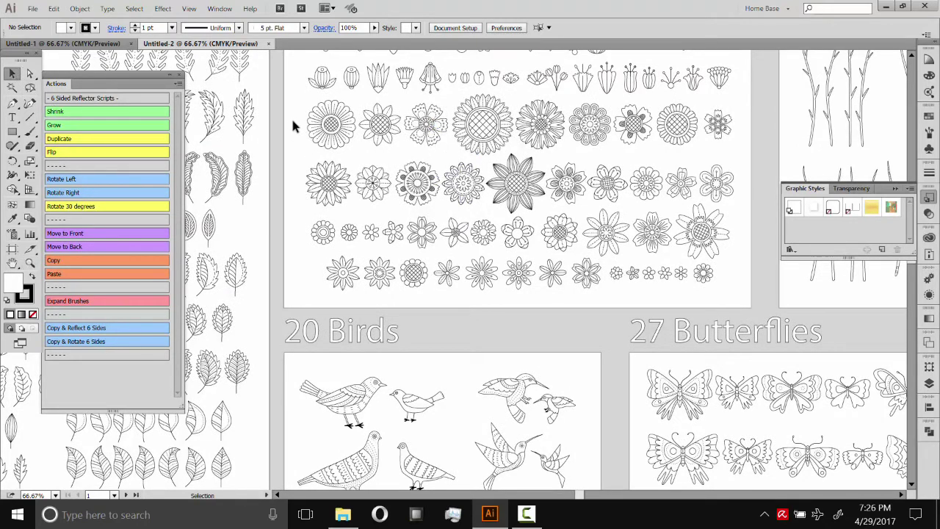
click(306, 126)
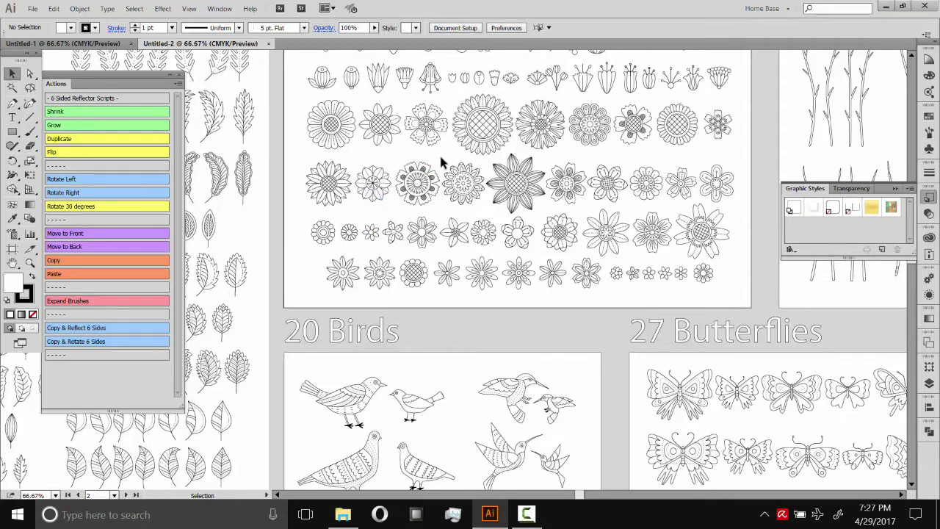
key(space)
drag(409, 148, 435, 176)
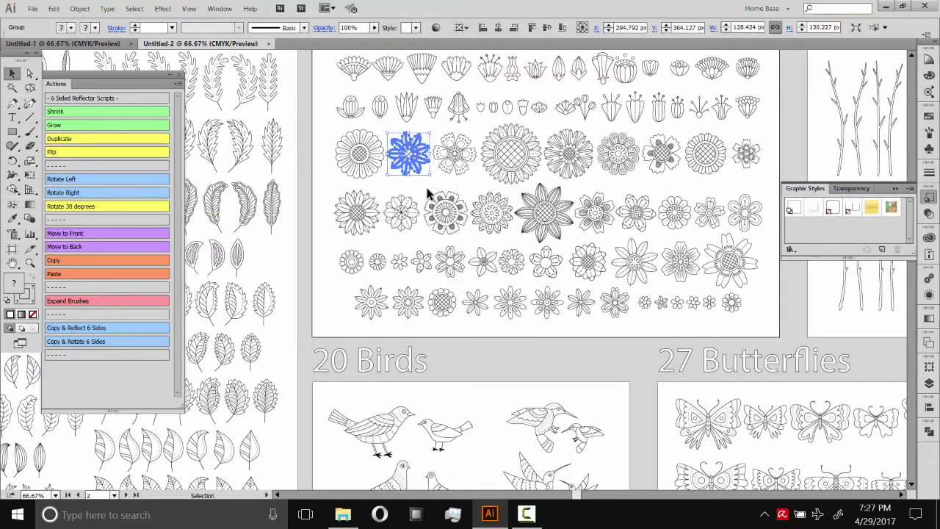
click(409, 154)
click(72, 260)
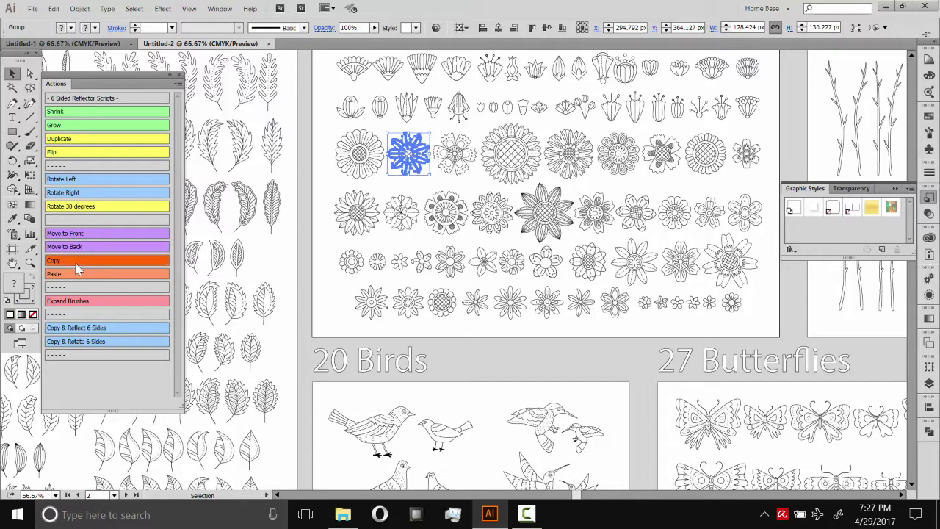
Step: Switch to the Untitled-1 reflector template, paste the flower with the Paste action and place it in the upper part of the wedge
click(73, 44)
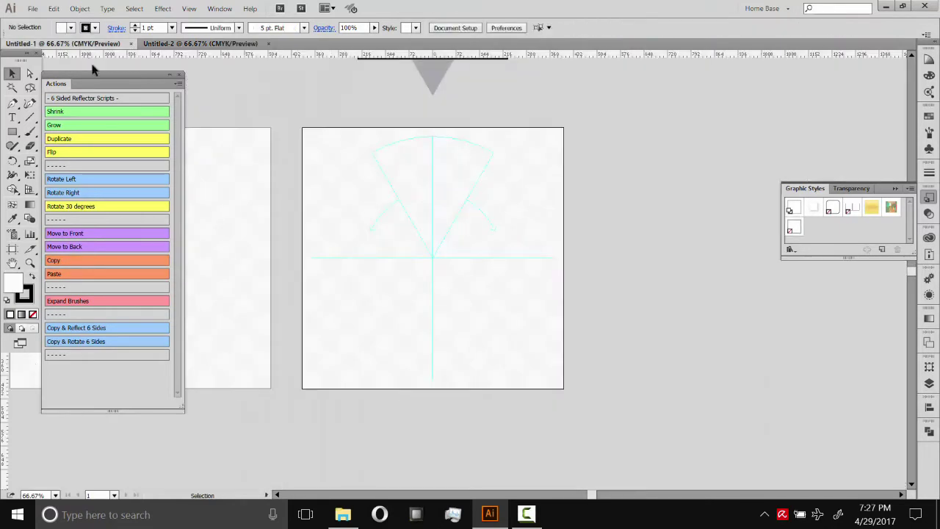
click(59, 274)
drag(448, 273, 433, 175)
click(462, 194)
click(471, 157)
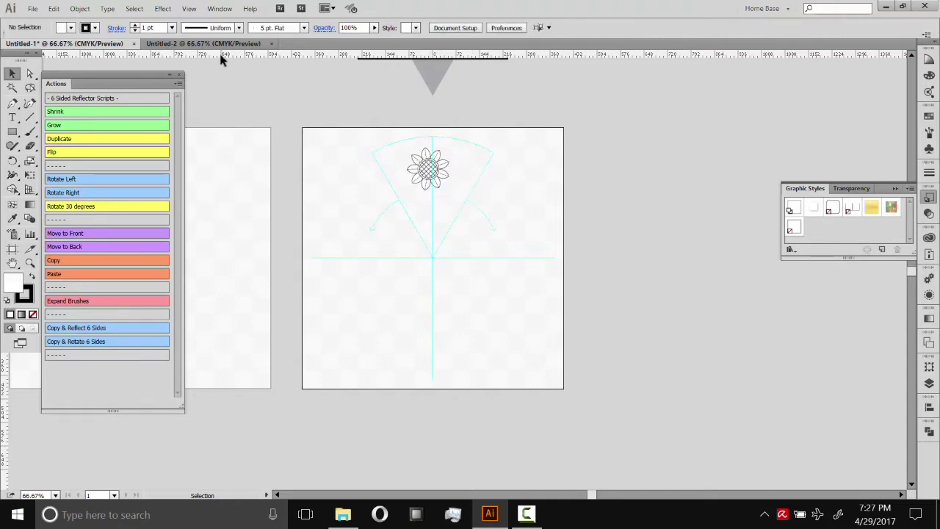
Step: Return to the elements document and copy three small flowers from the end of the last flower row
click(239, 44)
scroll(394, 205, down, 2)
scroll(395, 205, right, 2)
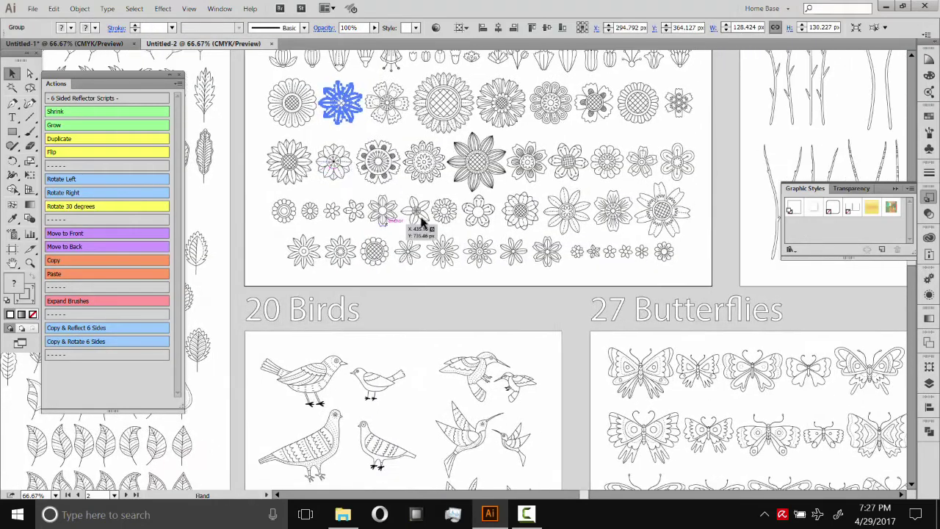
click(496, 302)
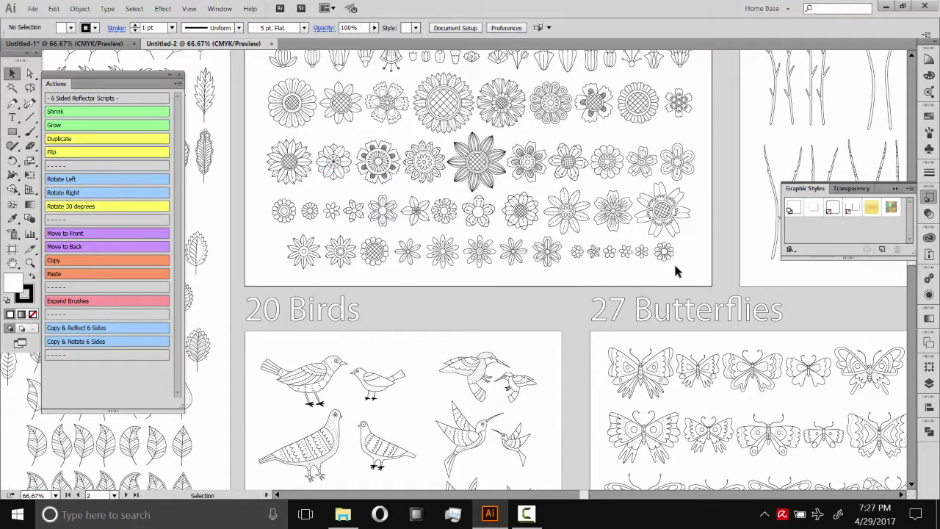
drag(621, 253, 620, 243)
click(63, 260)
Step: Paste the three small flowers into the reflector template and place them beside the large flower
click(87, 46)
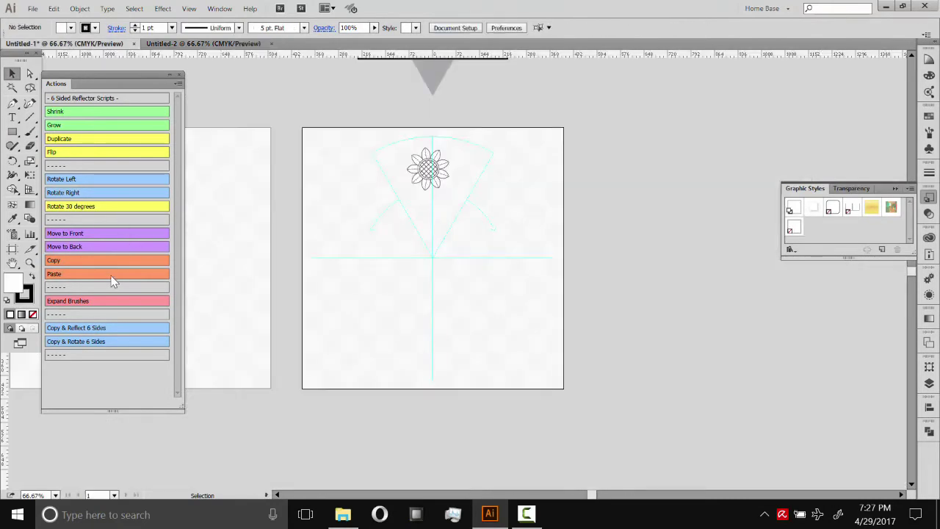
click(108, 274)
drag(478, 274, 523, 136)
click(491, 244)
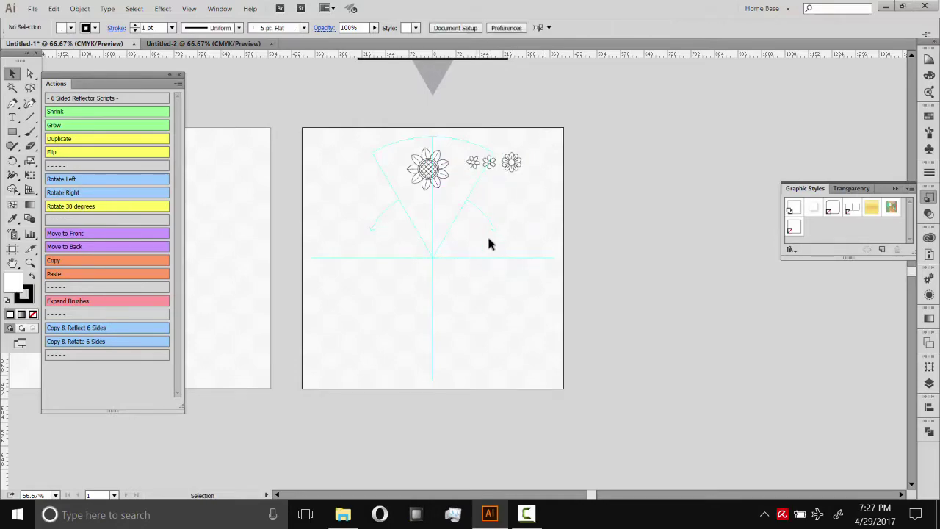
Step: Select a row of seven curved, veined leaves on the Leaves artboard of the elements document and copy it
click(205, 44)
drag(247, 146, 573, 53)
drag(426, 181, 494, 185)
drag(442, 238, 286, 229)
click(66, 263)
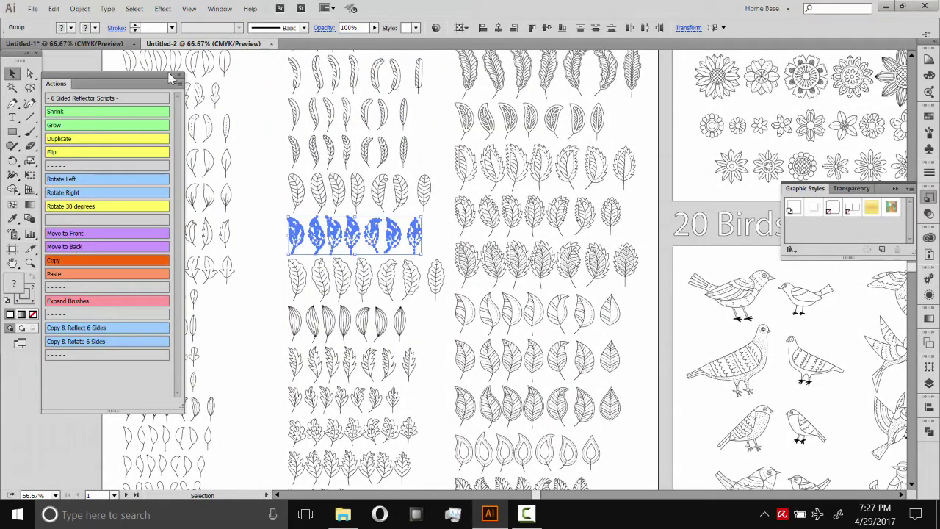
Step: Paste the seven leaves into the reflector template and place them in a row below the flowers
key(ctrl+Tab)
click(89, 274)
drag(457, 264, 463, 222)
click(477, 305)
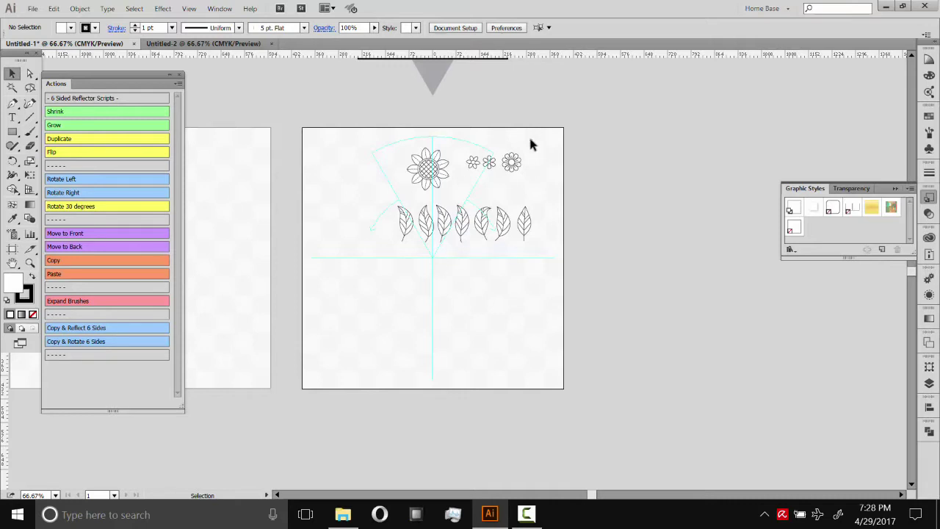
Step: Load the brush library Brush File (39 vine and Stems).ai from the ColoringBook Pro [1] Elements and Brushes folder
click(929, 132)
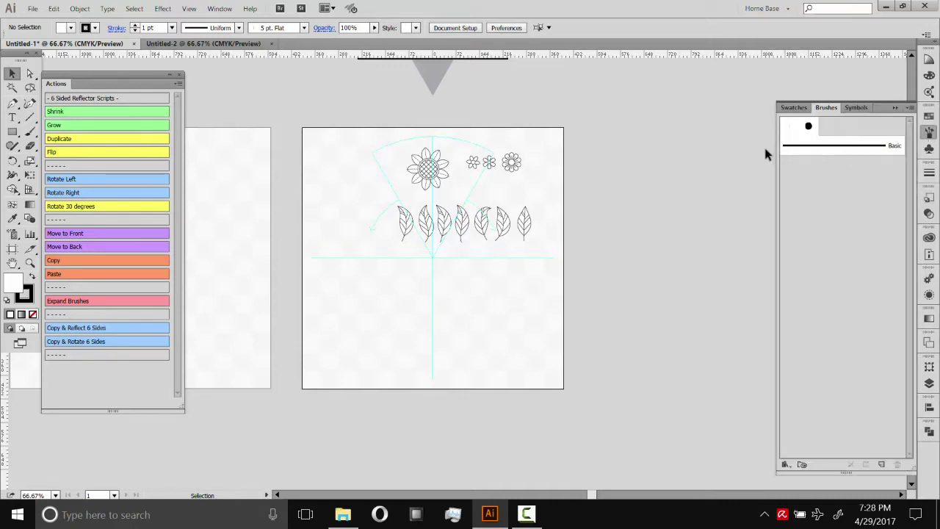
click(910, 109)
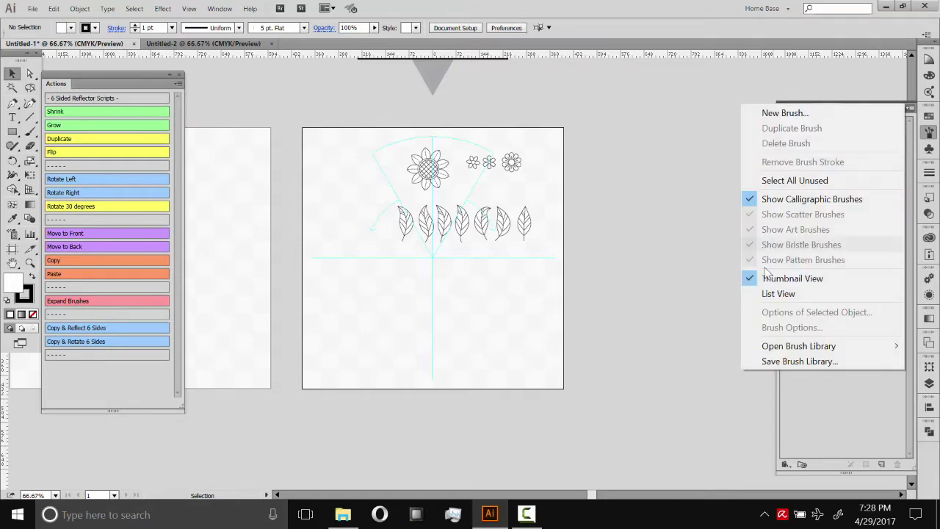
mouse_move(777, 353)
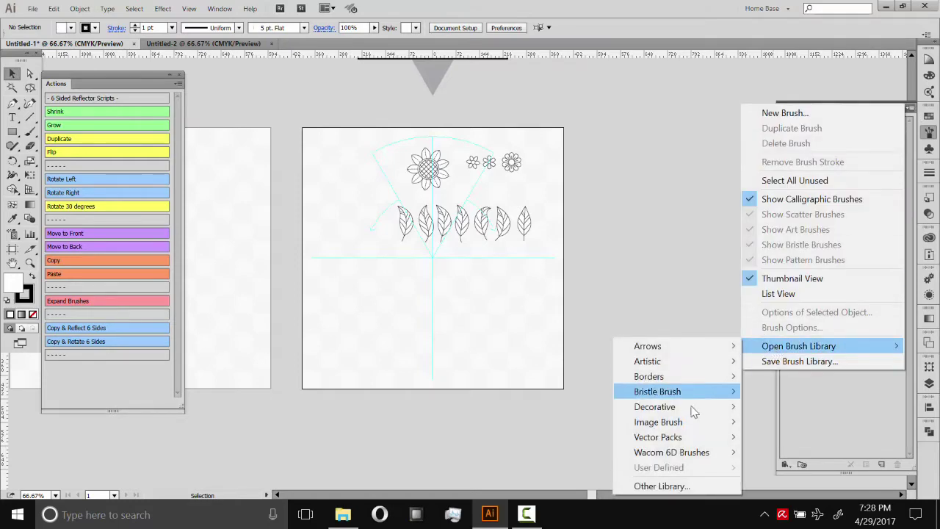
click(661, 485)
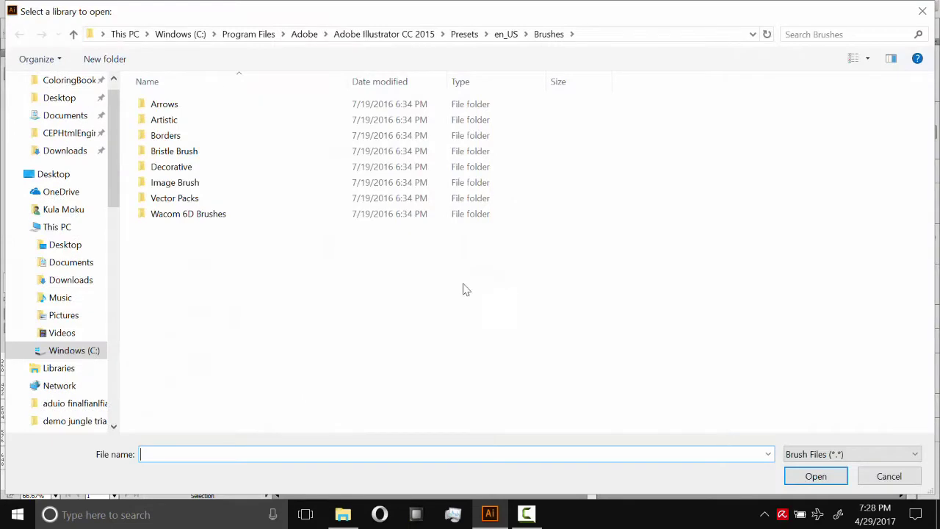
scroll(83, 108, up, 1)
click(83, 108)
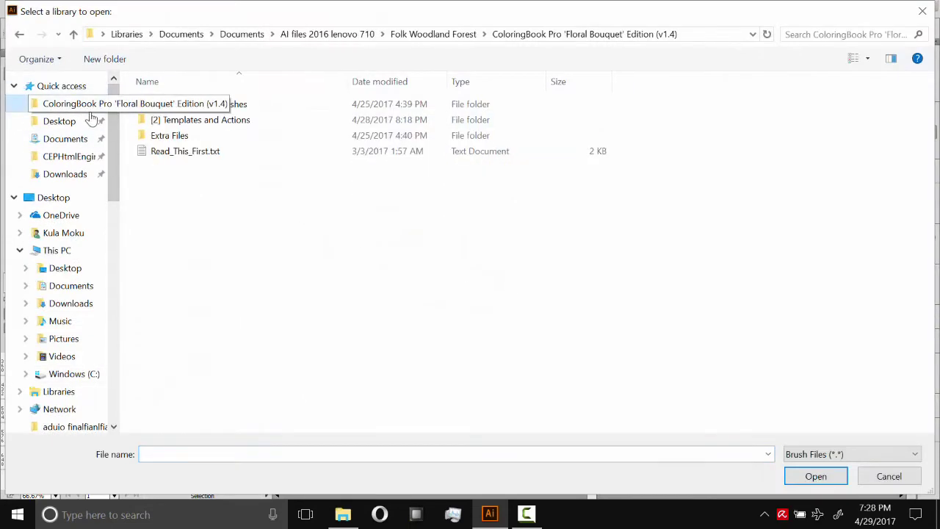
double_click(190, 107)
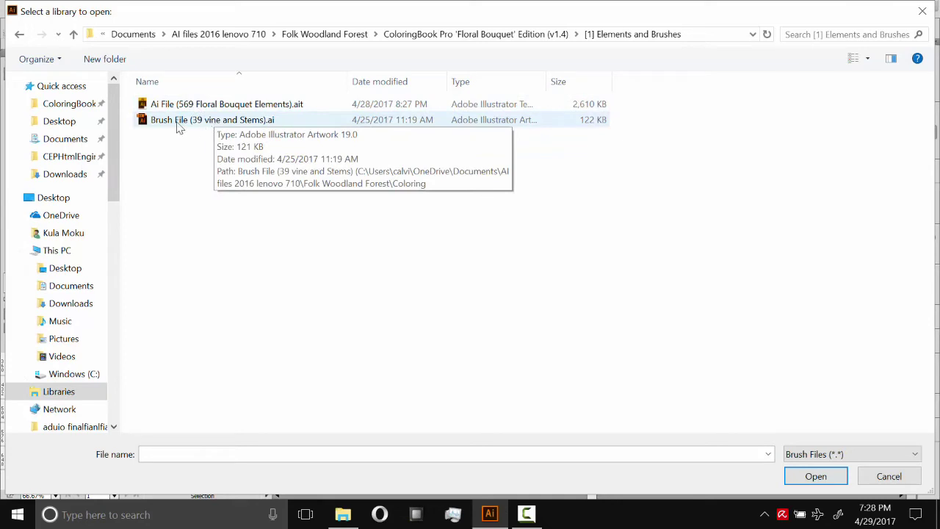
double_click(177, 123)
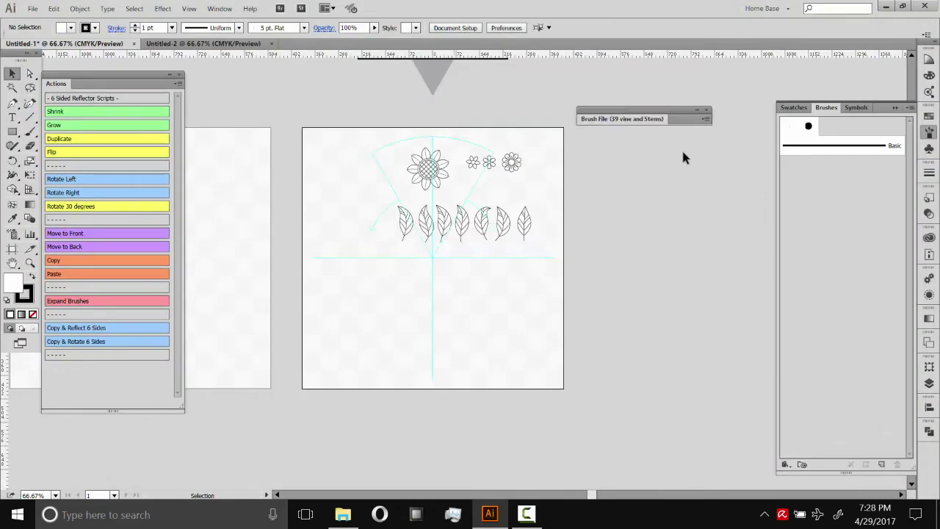
Step: Arrange the vine and stem brush library above the Brushes panel, enlarge its list and browse the available brushes
click(697, 110)
click(633, 130)
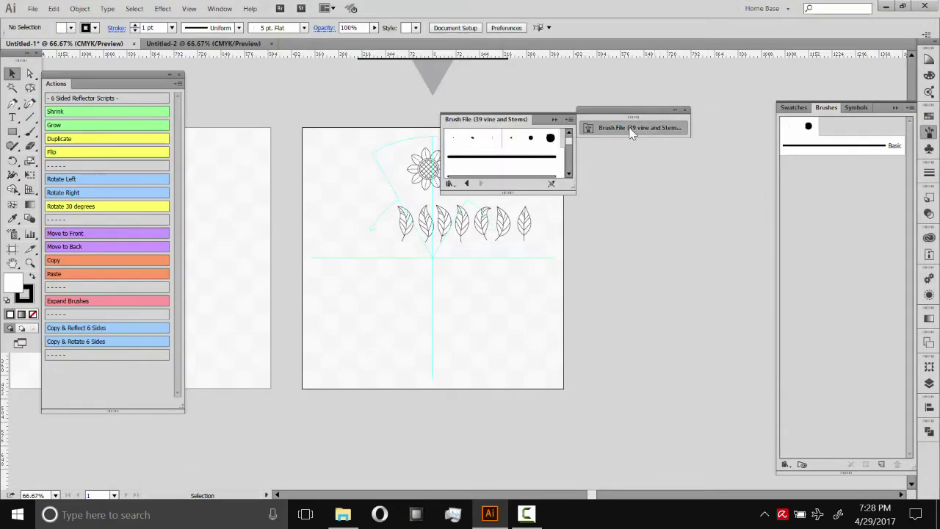
mouse_move(633, 111)
mouse_down()
mouse_move(758, 70)
mouse_move(815, 69)
mouse_up()
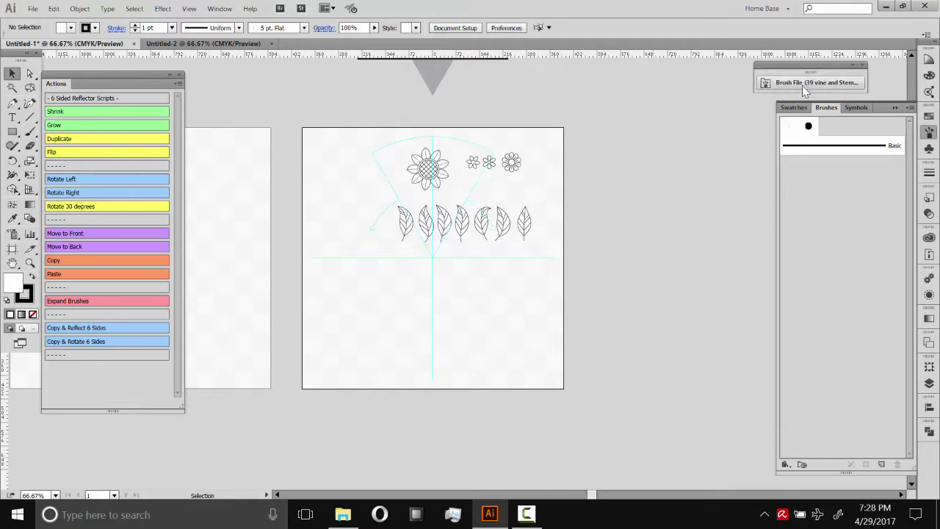
click(805, 83)
drag(749, 145, 749, 420)
scroll(735, 184, down, 5)
scroll(734, 151, up, 5)
scroll(734, 269, down, 5)
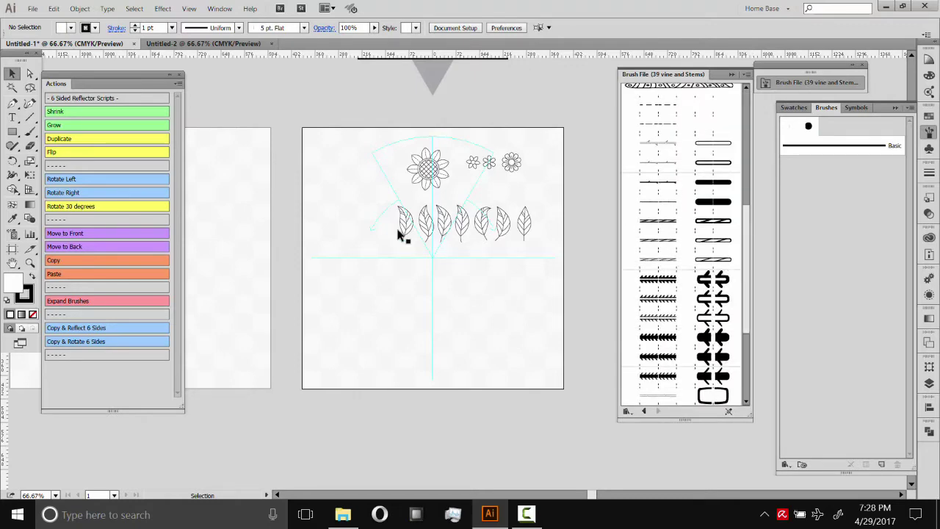
Step: Clear the wedge by moving the leaves below it, the large flower to its left and the small flowers to its right
click(29, 262)
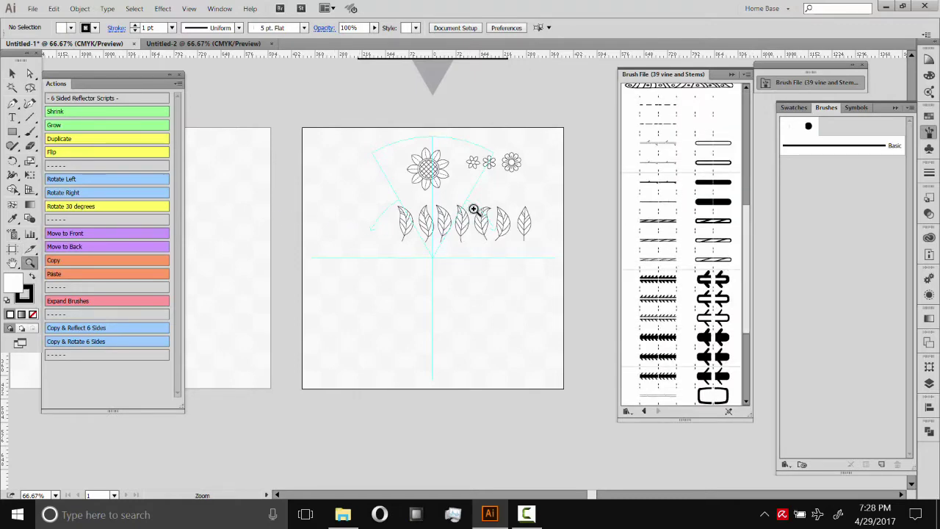
click(476, 209)
click(430, 266)
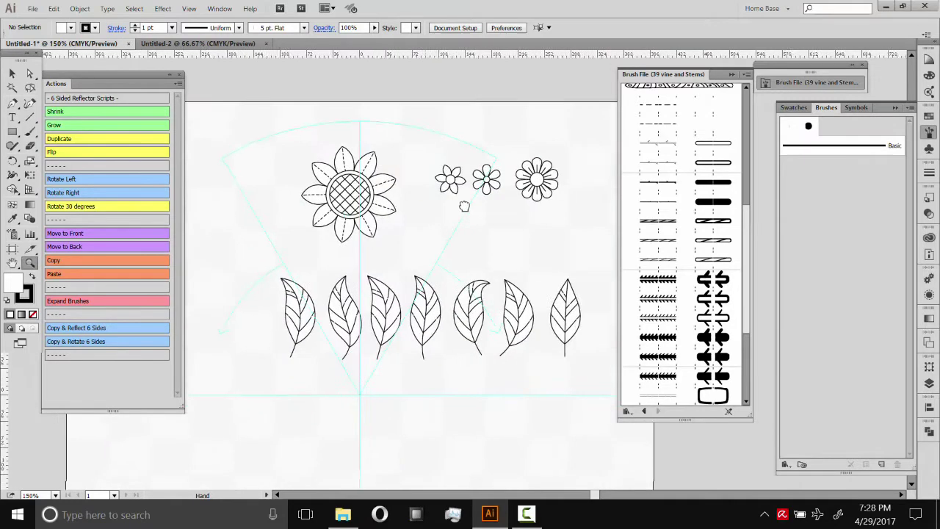
click(12, 73)
scroll(455, 213, right, 2)
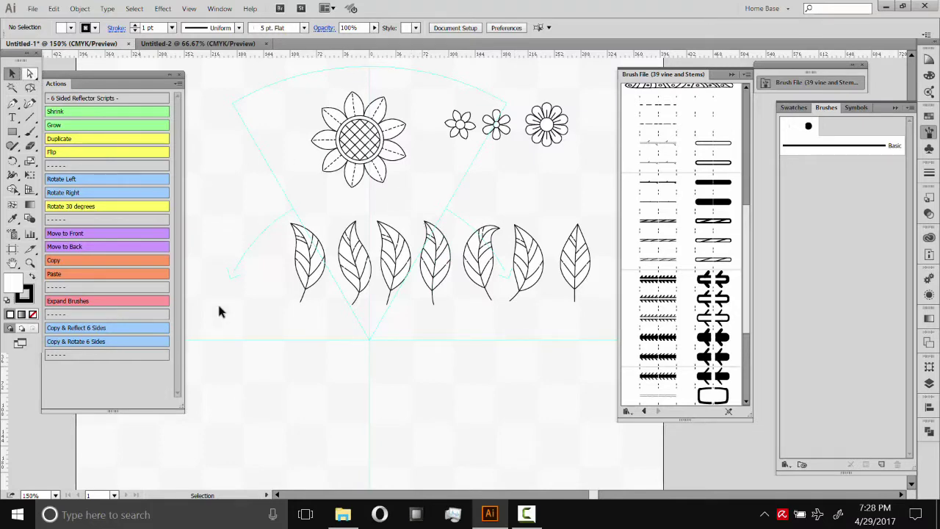
drag(291, 287, 588, 263)
drag(579, 265, 551, 403)
drag(342, 130, 255, 276)
drag(487, 136, 553, 193)
click(235, 188)
Step: Choose a plain outlined stem brush and draw an S-shaped stem about 120 px wide and 289 px high in the wedge with the Pencil tool
drag(12, 145, 52, 163)
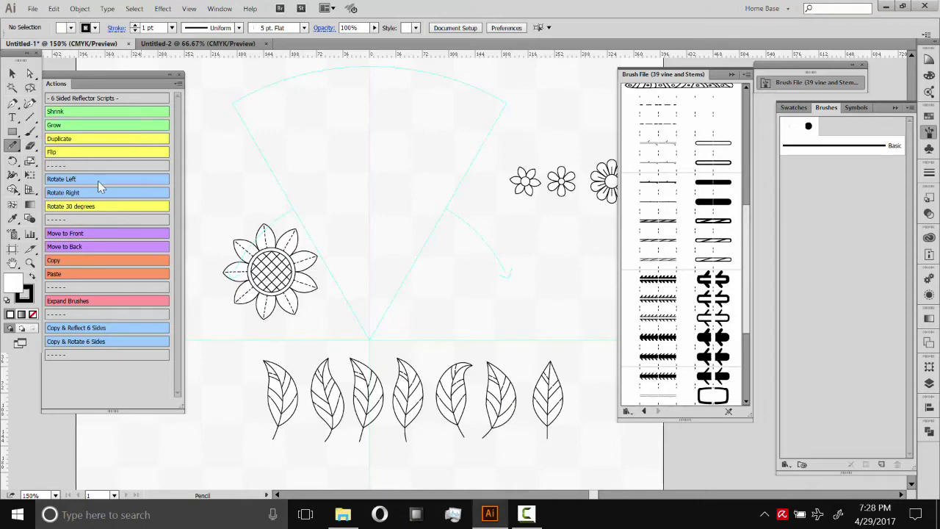
scroll(669, 294, down, 5)
scroll(669, 312, up, 2)
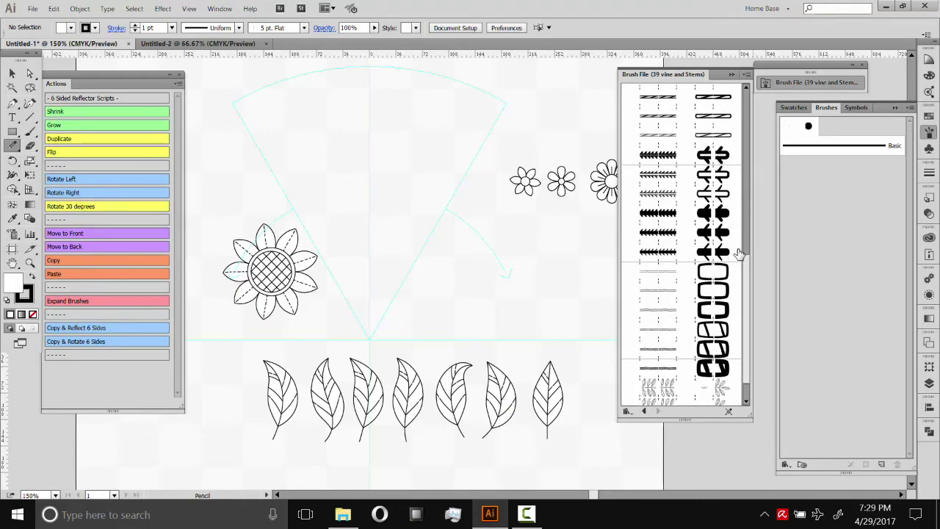
scroll(672, 286, down, 1)
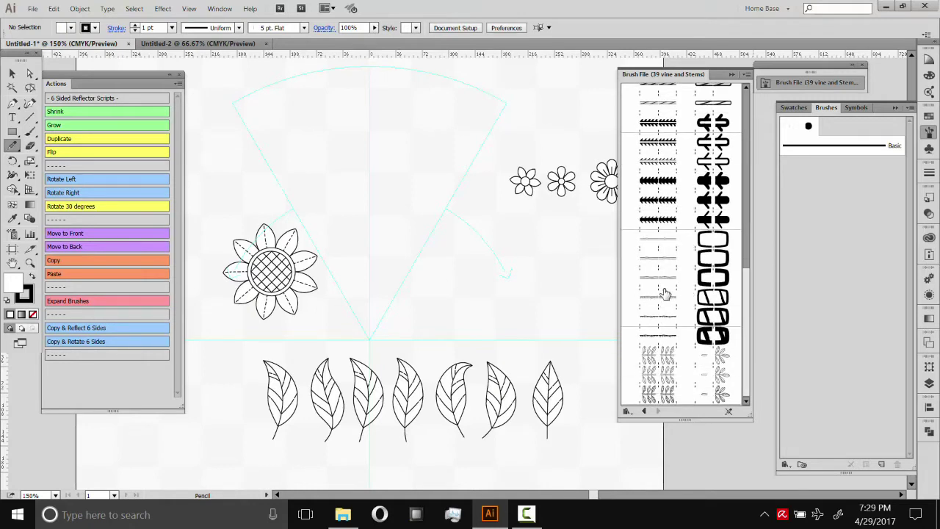
click(658, 247)
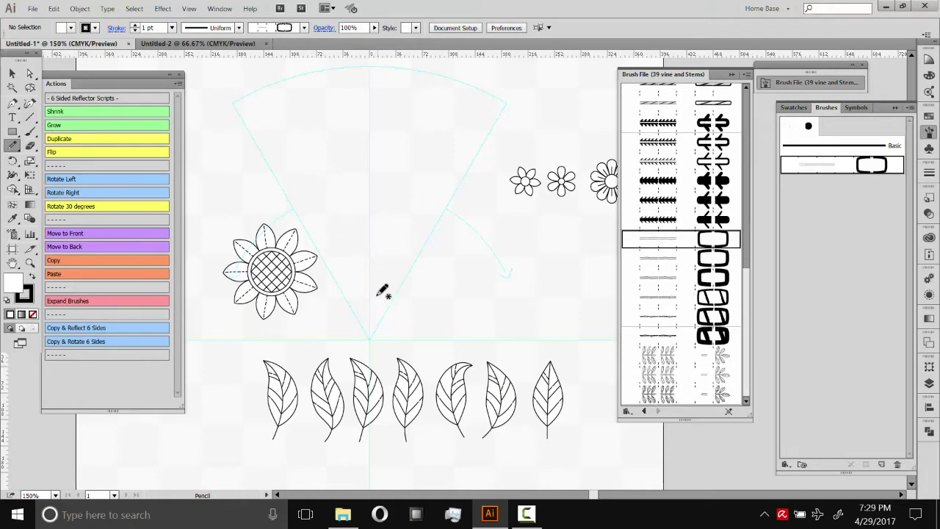
mouse_move(365, 293)
mouse_down()
mouse_move(376, 288)
mouse_move(364, 199)
mouse_move(315, 109)
mouse_move(411, 203)
mouse_move(402, 116)
mouse_up()
Step: Apply the first plain outlined stem brush to the S-shaped curve and place the large flower on the stem's upper end
click(12, 74)
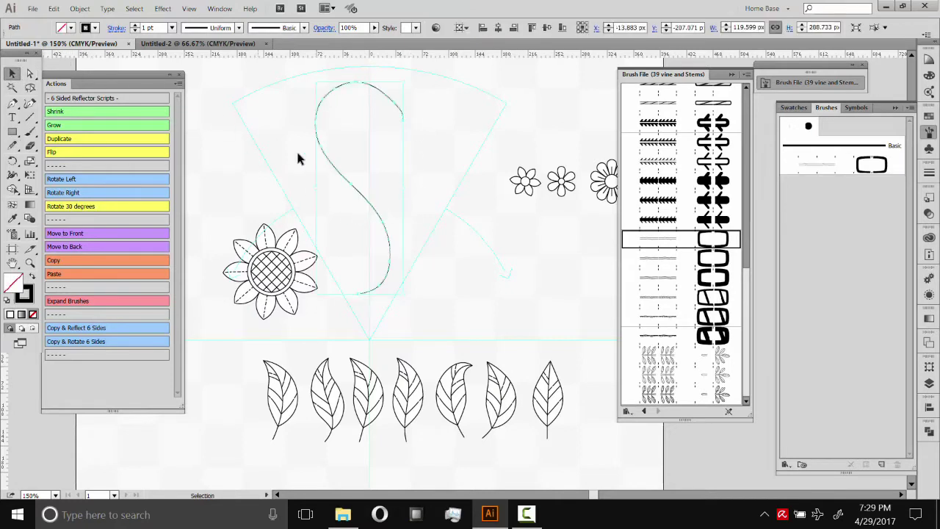
click(389, 202)
drag(395, 147, 343, 229)
click(669, 277)
click(665, 258)
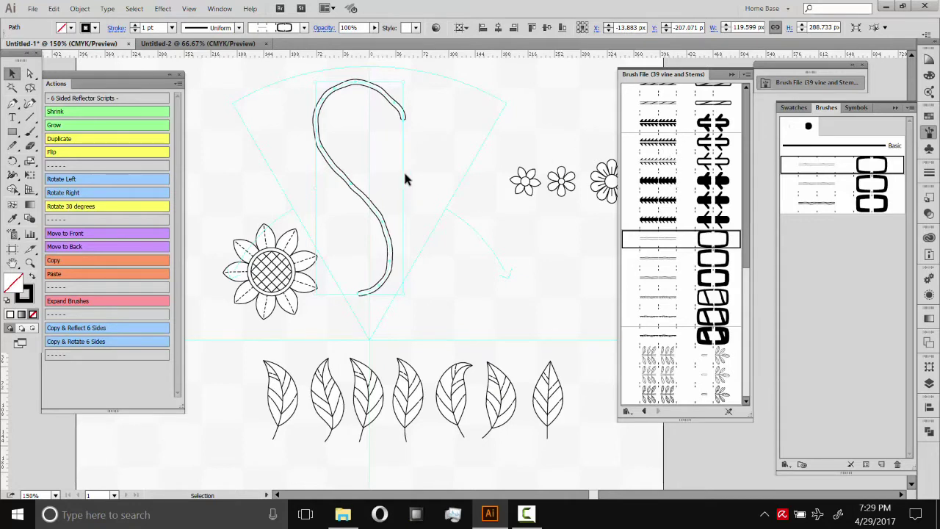
click(417, 151)
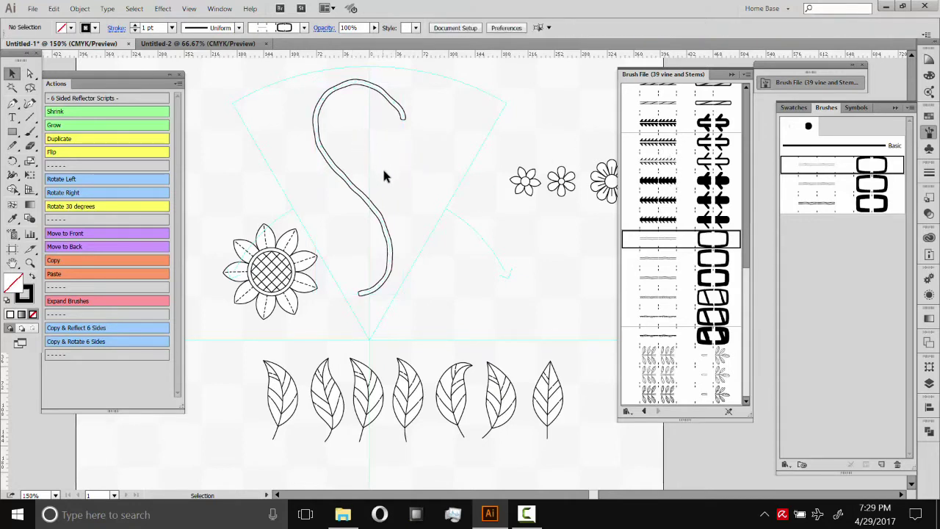
drag(307, 272, 405, 140)
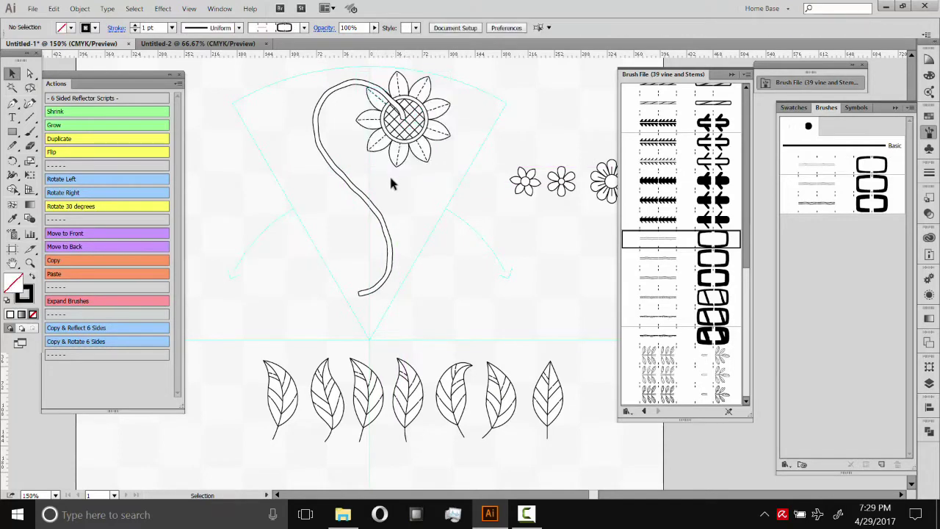
Step: Send the S-shaped stem behind the large flower in the wedge
drag(405, 182, 429, 211)
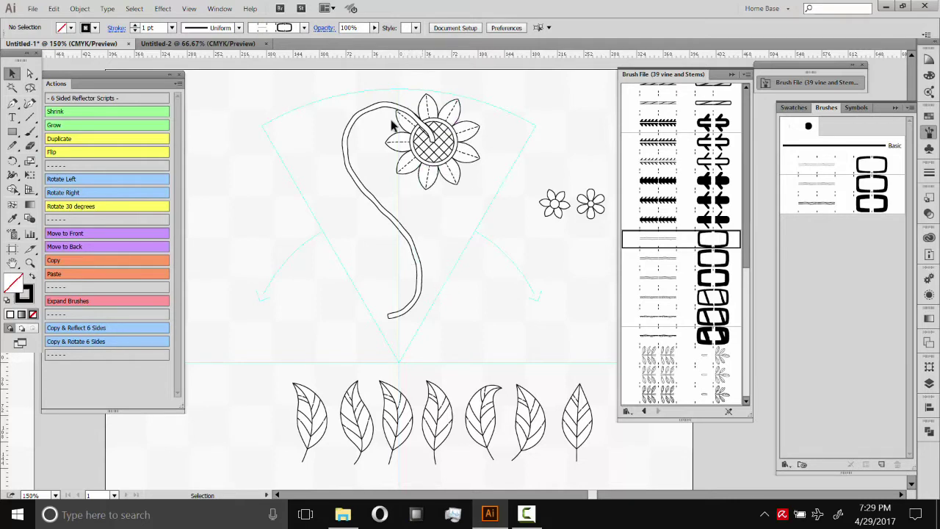
click(397, 196)
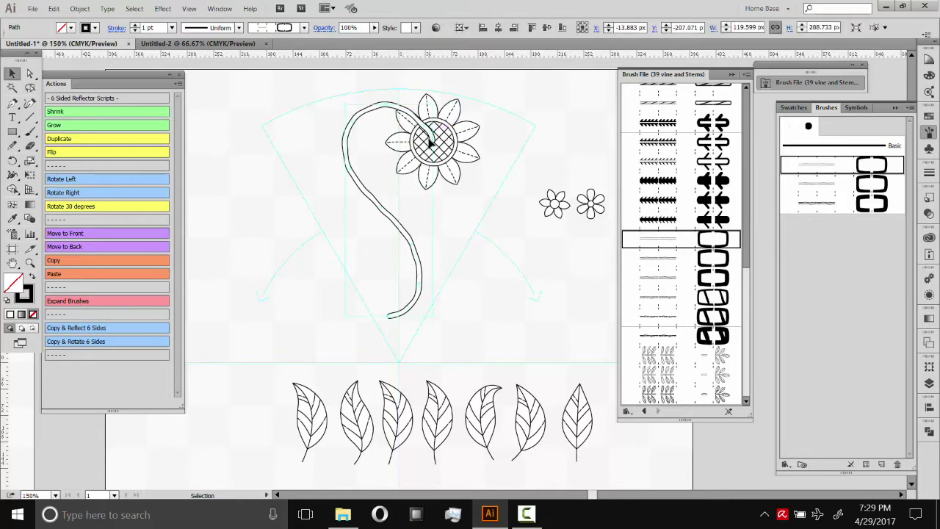
click(70, 248)
click(428, 197)
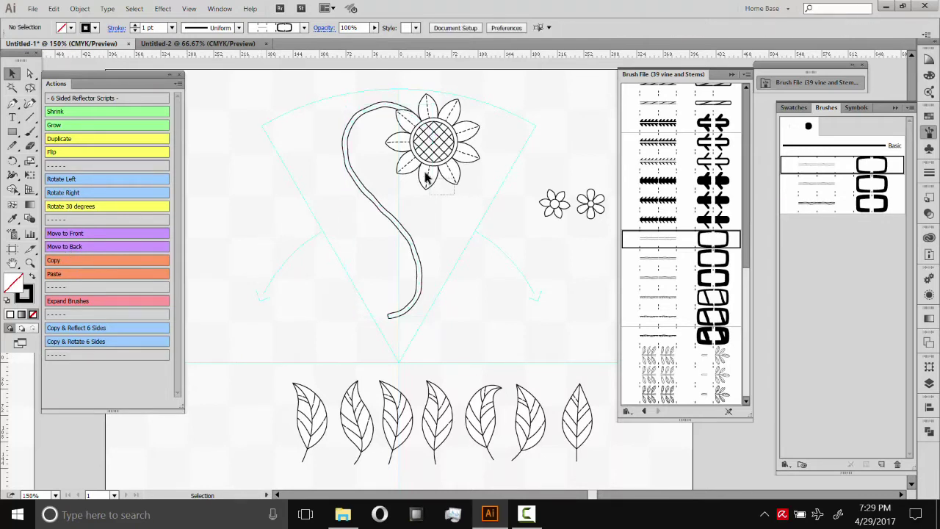
click(426, 178)
drag(484, 91, 491, 93)
click(482, 126)
Step: Nudge the six-petalled small flower and move the largest of the small round-petalled flowers beside the stem's lower half
drag(454, 188, 513, 161)
drag(572, 183, 557, 199)
drag(499, 245, 461, 266)
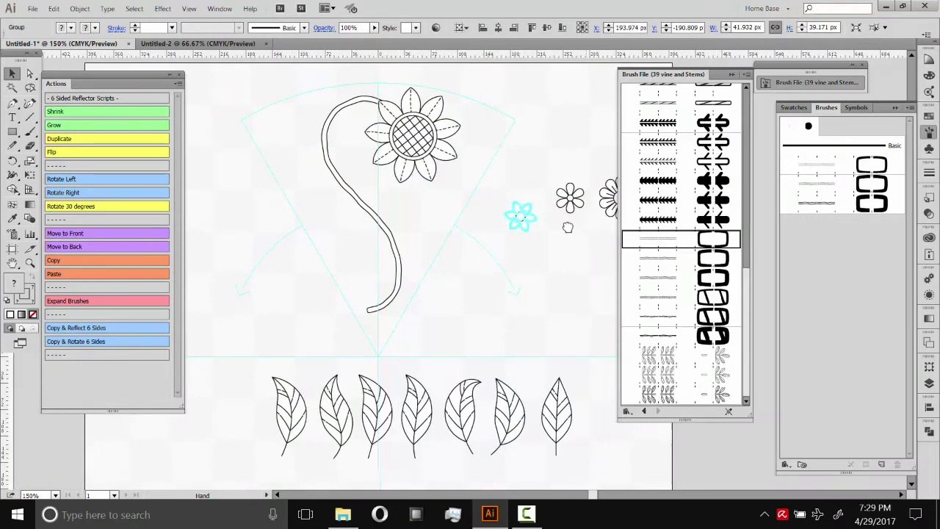
drag(567, 227, 516, 227)
click(531, 257)
drag(578, 205, 385, 243)
drag(428, 256, 516, 222)
drag(465, 205, 495, 206)
click(523, 232)
click(479, 219)
click(518, 155)
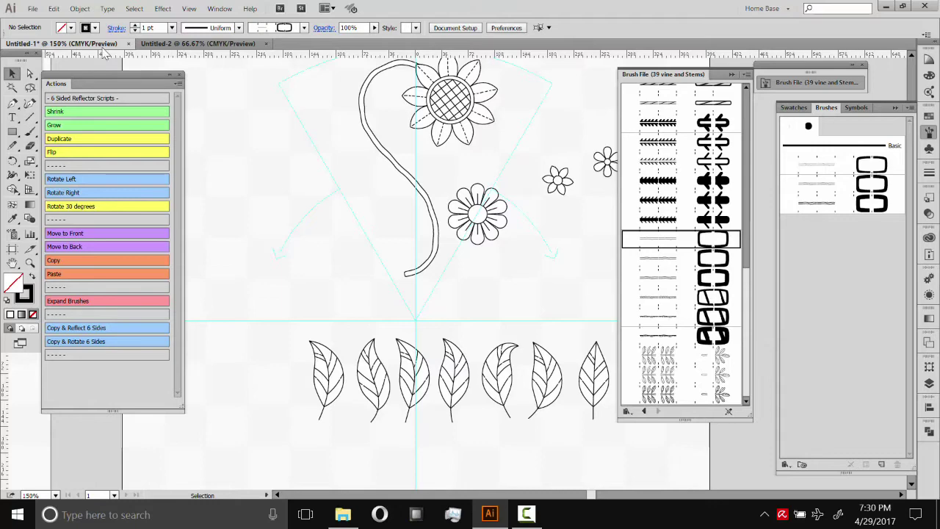
Step: Enable Scale Strokes & Effects in the general preferences, leaving Scale Corners on
click(55, 9)
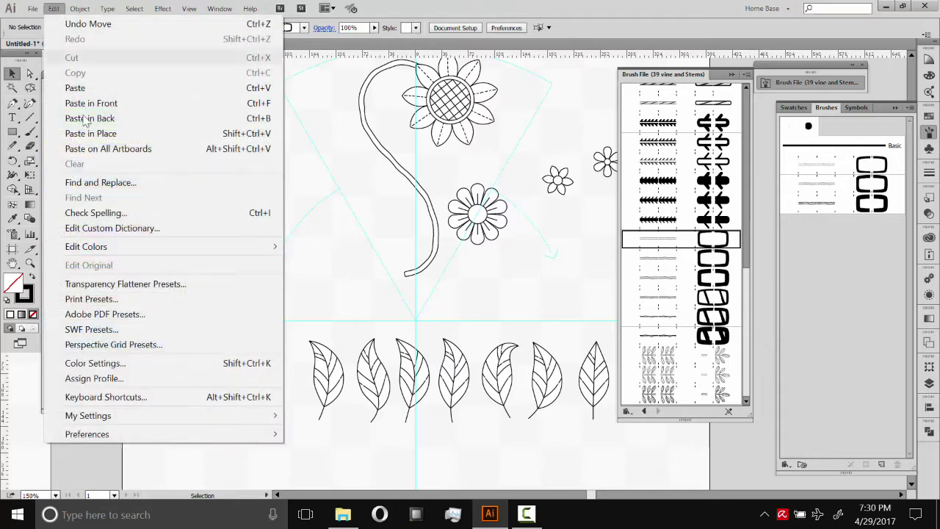
mouse_move(171, 434)
click(324, 251)
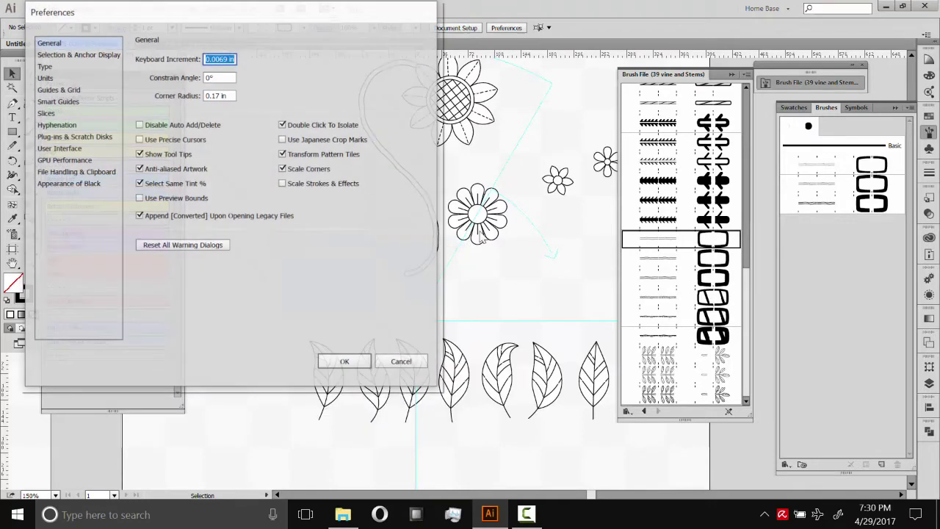
click(283, 170)
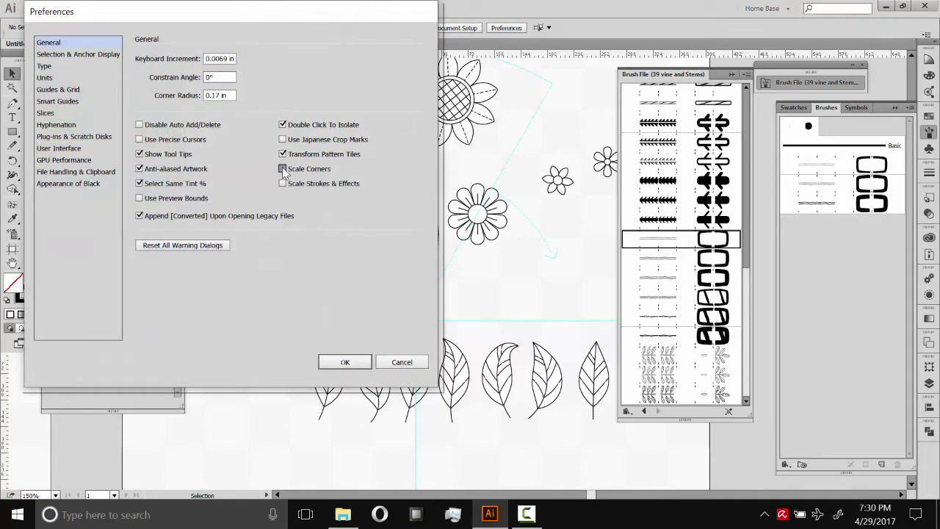
click(345, 362)
Step: Try shrinking the round-petalled flower beside the stem with its strokes scaled, and restore its size and stroke
click(498, 227)
drag(507, 184, 459, 220)
click(485, 221)
click(492, 269)
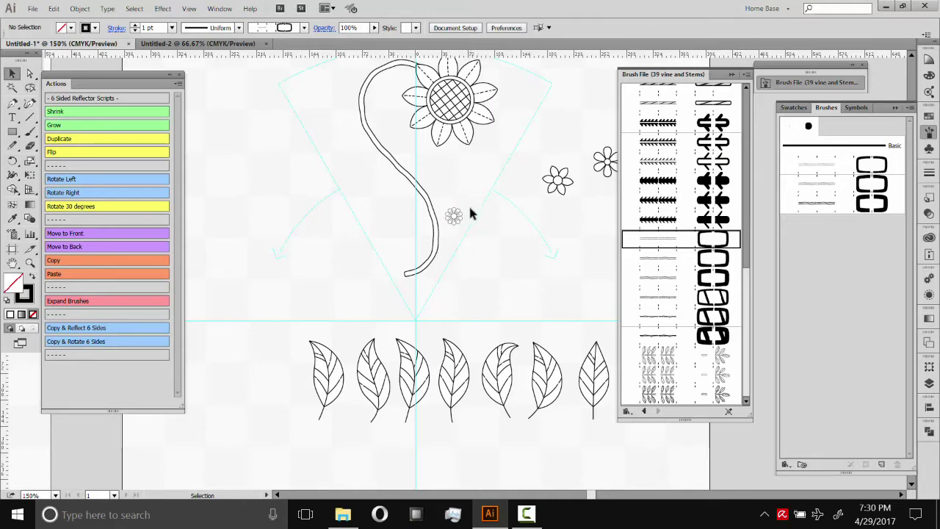
drag(459, 218, 488, 206)
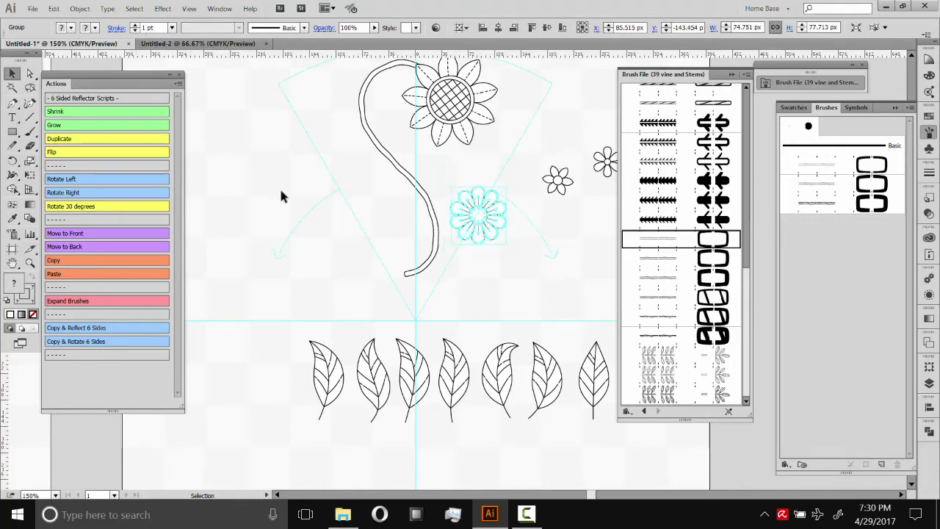
click(405, 147)
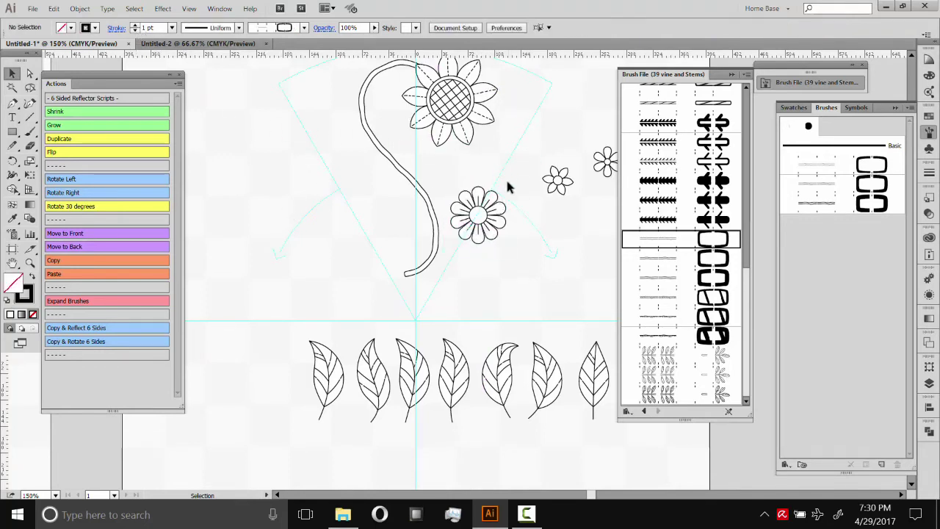
Step: Disable Scale Strokes & Effects in the general preferences
click(487, 213)
click(54, 8)
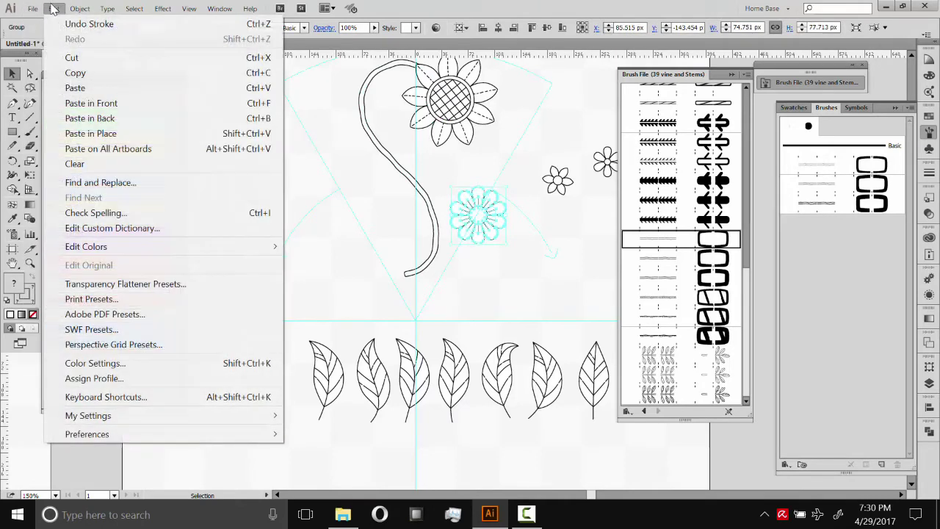
mouse_move(202, 433)
click(327, 252)
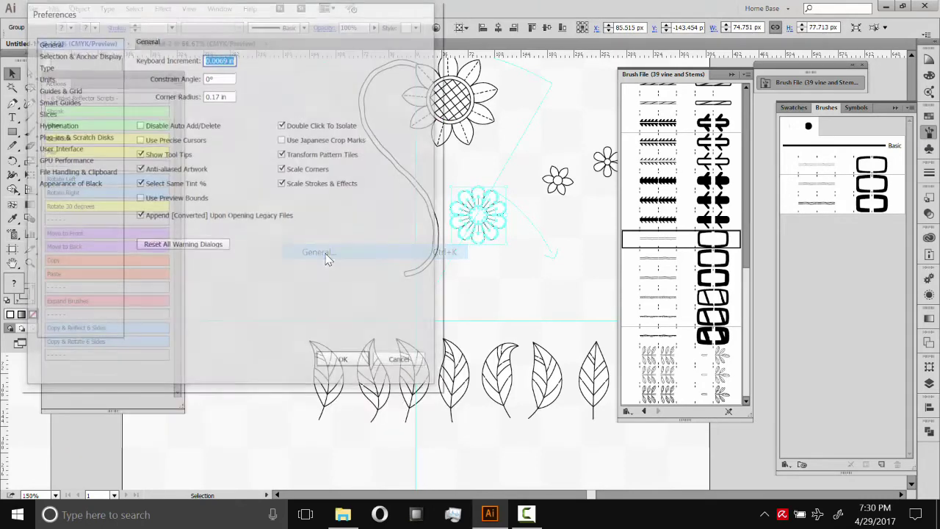
click(284, 183)
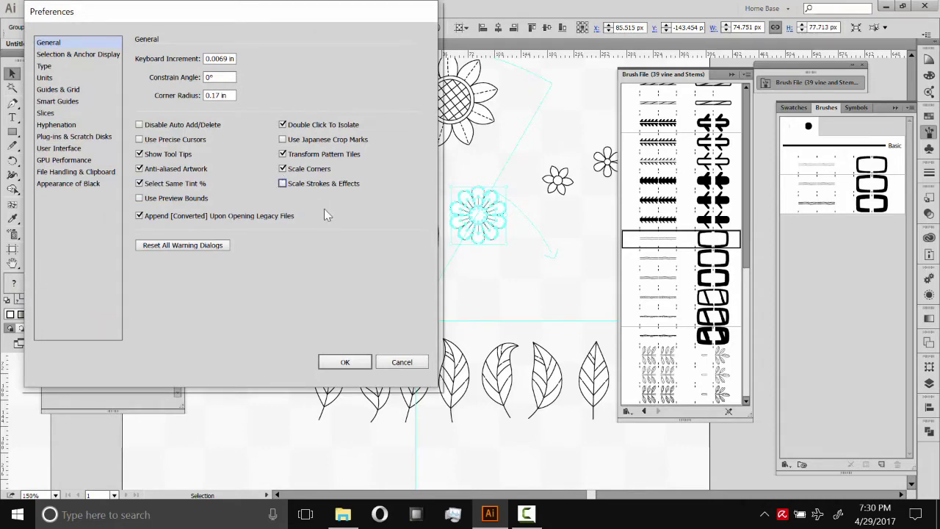
click(347, 362)
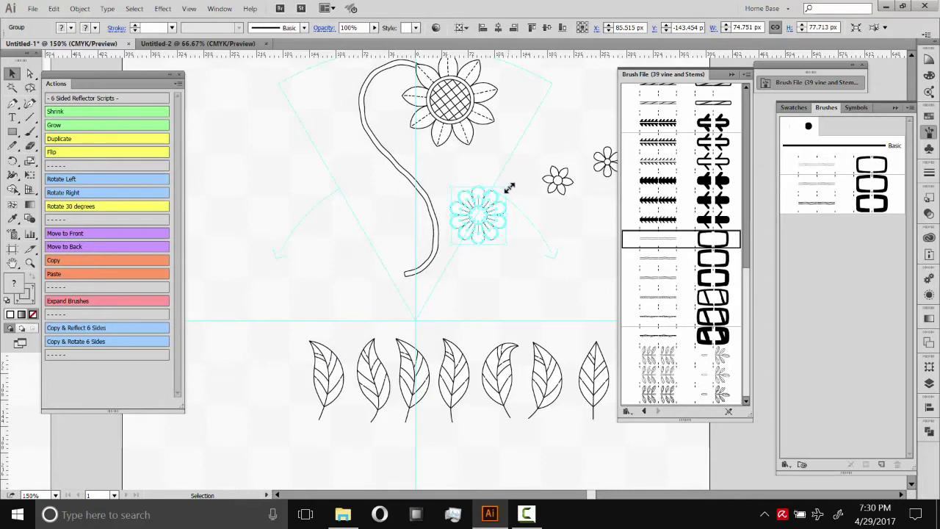
Step: Scale the round-petalled flower down to about 64 px wide and try the Shrink action on it
mouse_move(506, 189)
mouse_down()
mouse_move(514, 197)
mouse_move(492, 204)
mouse_move(504, 210)
mouse_move(474, 231)
mouse_move(498, 196)
mouse_up()
click(499, 182)
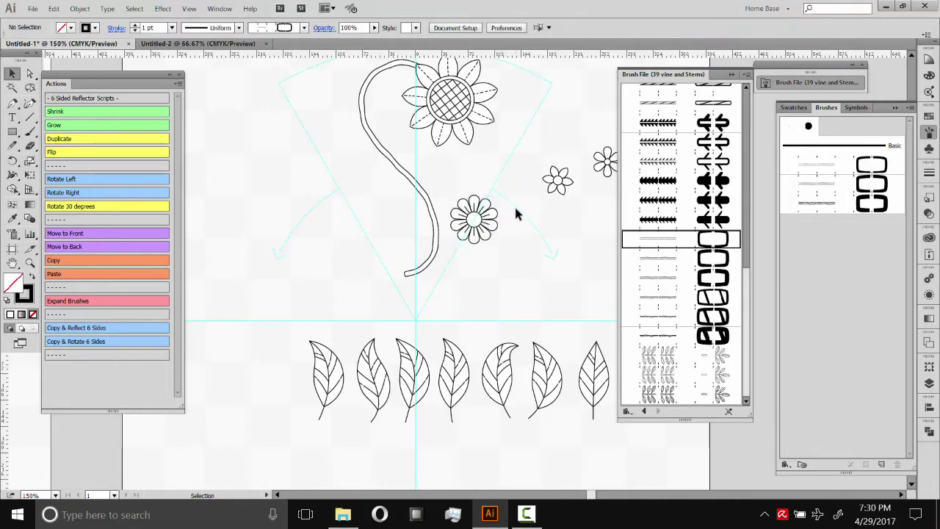
click(487, 202)
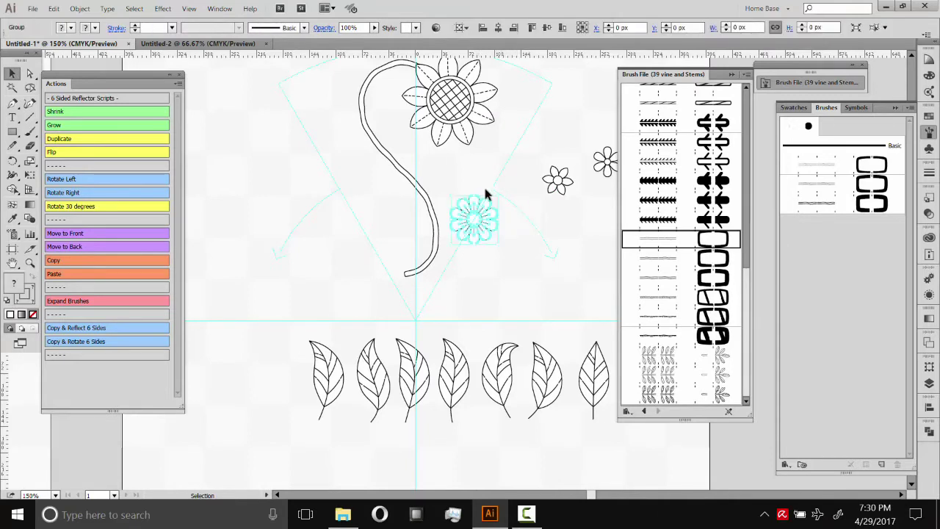
click(63, 116)
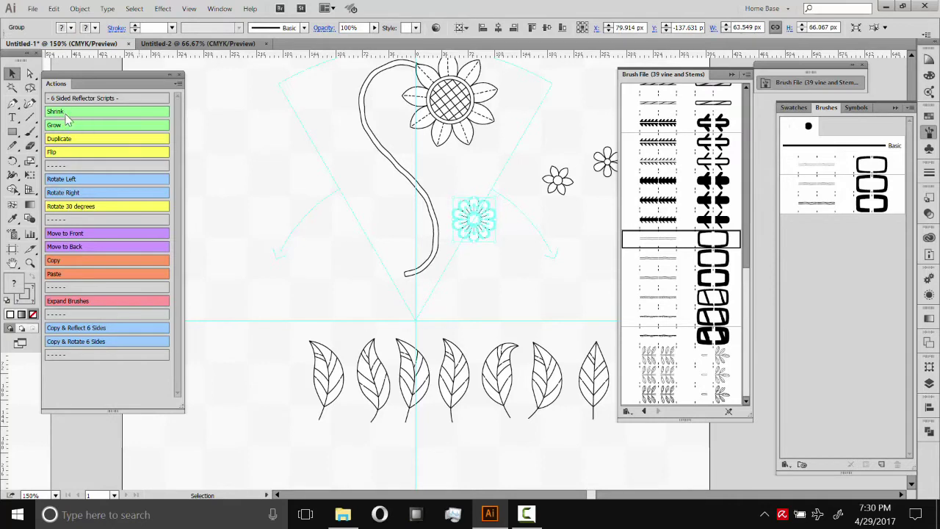
click(272, 200)
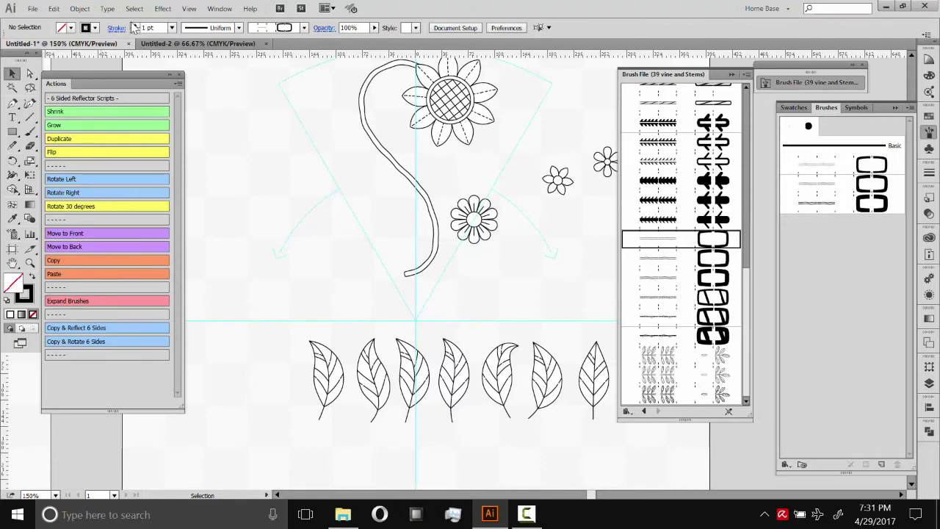
Step: Place the round-petalled flower over the middle of the stem and enlarge it with the Grow action
drag(484, 201, 452, 183)
click(121, 129)
click(496, 140)
click(507, 178)
click(499, 161)
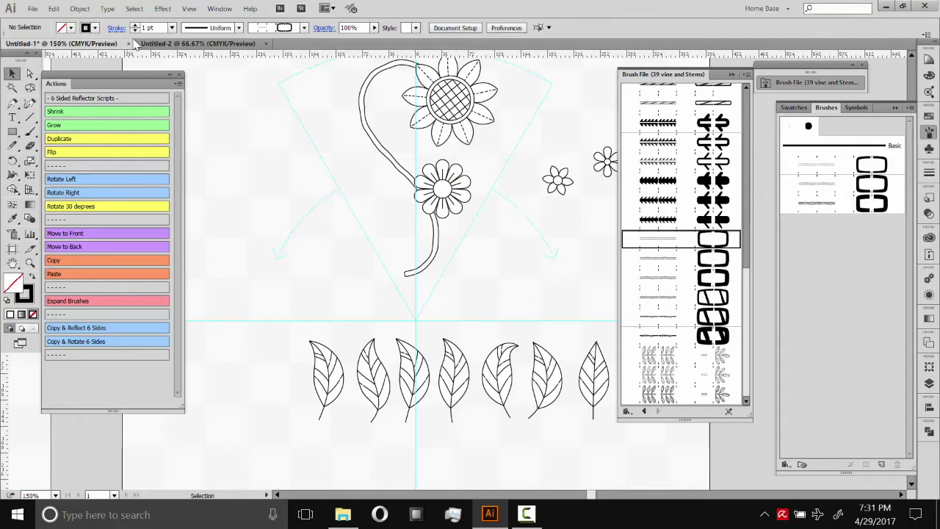
Step: Copy the round crosshatched flower with the dense petal ring from the Untitled-2 flower collection and paste it into Untitled-1
click(185, 44)
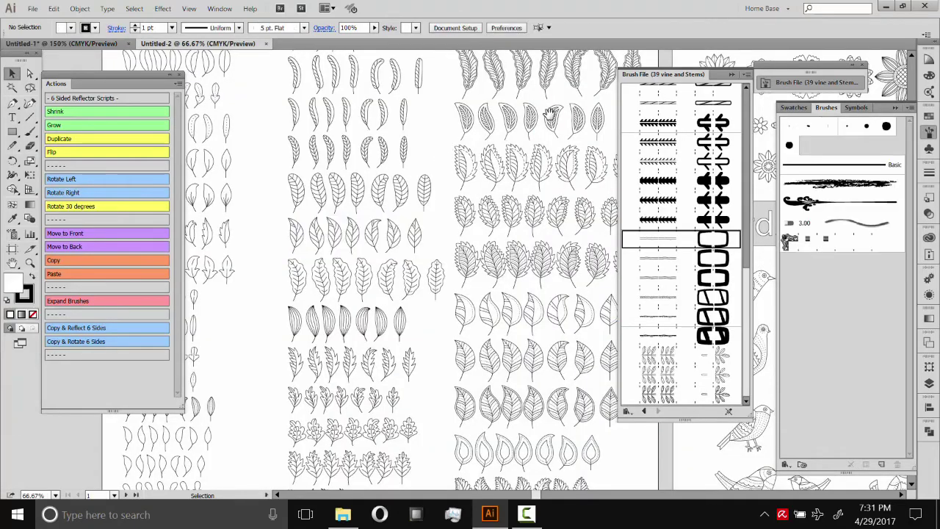
drag(602, 104, 368, 165)
drag(510, 190, 329, 181)
drag(464, 206, 380, 230)
mouse_move(359, 276)
mouse_down()
mouse_move(358, 266)
mouse_move(373, 271)
mouse_up()
drag(477, 141, 481, 163)
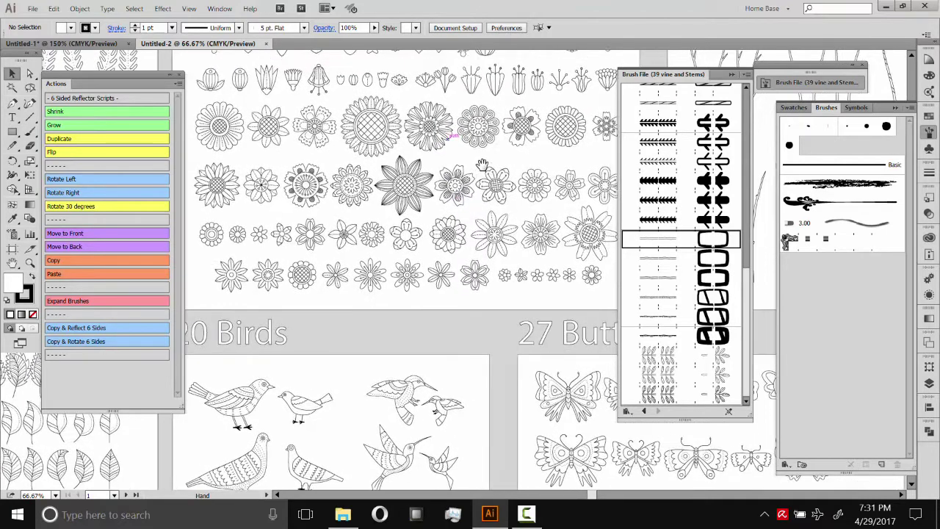
click(566, 129)
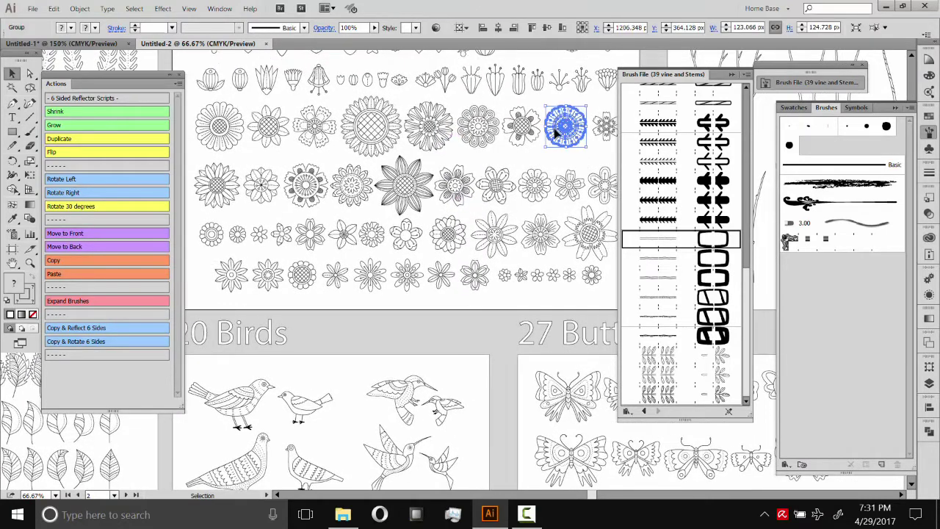
click(103, 259)
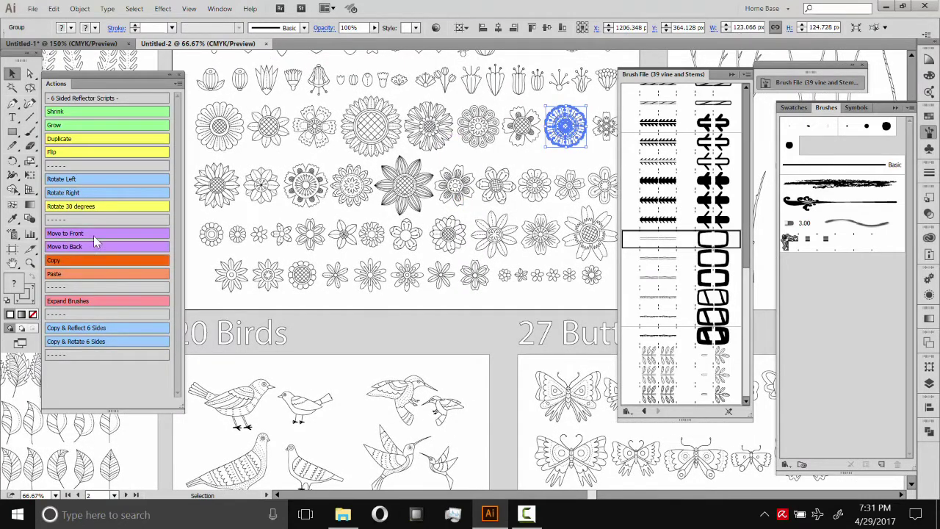
click(103, 43)
click(84, 274)
Step: Move one pasted crosshatched flower to the left of the stem and delete the extra copy
drag(455, 294, 322, 219)
click(329, 273)
click(463, 257)
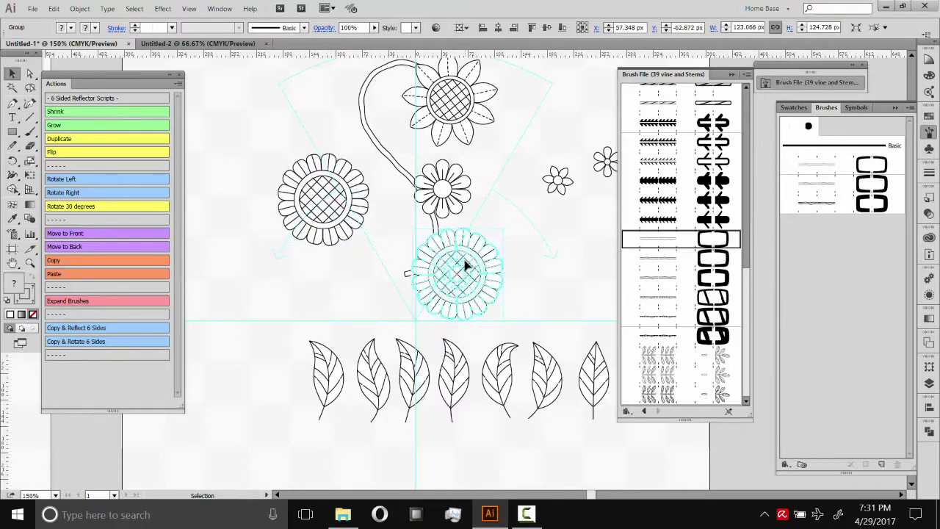
key(Delete)
Step: Reposition the pasted round flower and resize it to about 106 px wide with the Grow and Shrink actions
drag(327, 194, 338, 149)
click(82, 124)
click(61, 114)
click(297, 187)
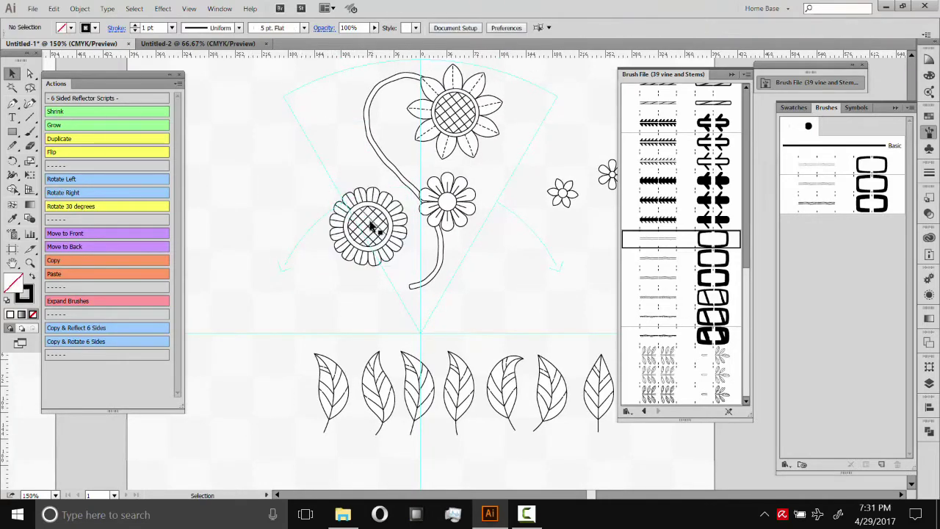
Step: Move the pointed-petalled flower left of the stem, and place the round crosshatched flower on the stem's upper end, enlarged with Grow
drag(364, 221, 302, 141)
drag(426, 138, 327, 271)
drag(293, 143, 441, 109)
click(119, 124)
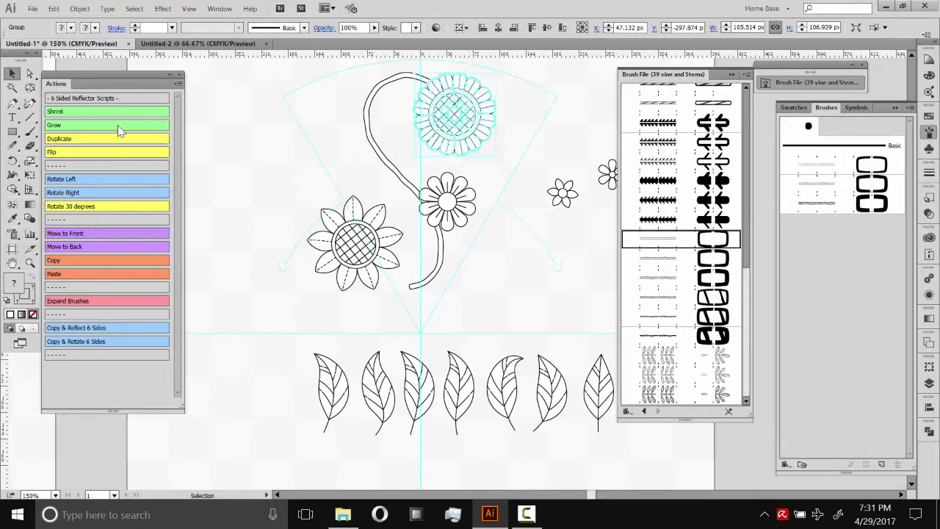
click(517, 141)
drag(469, 113, 464, 111)
Step: Adjust the pointed-petalled flower's position so it overlaps the wedge's left edge
click(254, 179)
drag(366, 252, 377, 244)
click(375, 162)
click(373, 211)
drag(373, 210, 361, 204)
Step: Move the unused small flowers and the row of leaves away from the wedge, off the artboard's right side
click(525, 161)
drag(525, 161, 478, 160)
drag(548, 188, 463, 322)
click(500, 256)
drag(508, 301, 530, 231)
drag(610, 344, 268, 231)
drag(436, 209, 274, 217)
drag(216, 286, 532, 209)
drag(444, 229, 543, 189)
drag(261, 211, 298, 439)
drag(426, 189, 514, 280)
Step: Select the stem and its three flowers and mirror them into a mandala with the Copy & Reflect 6 Sides action
drag(551, 329, 244, 85)
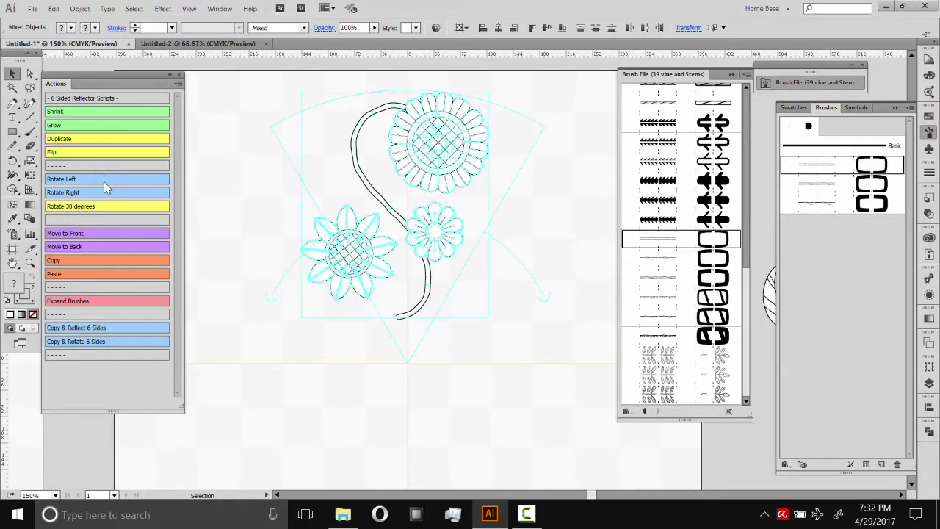
click(81, 329)
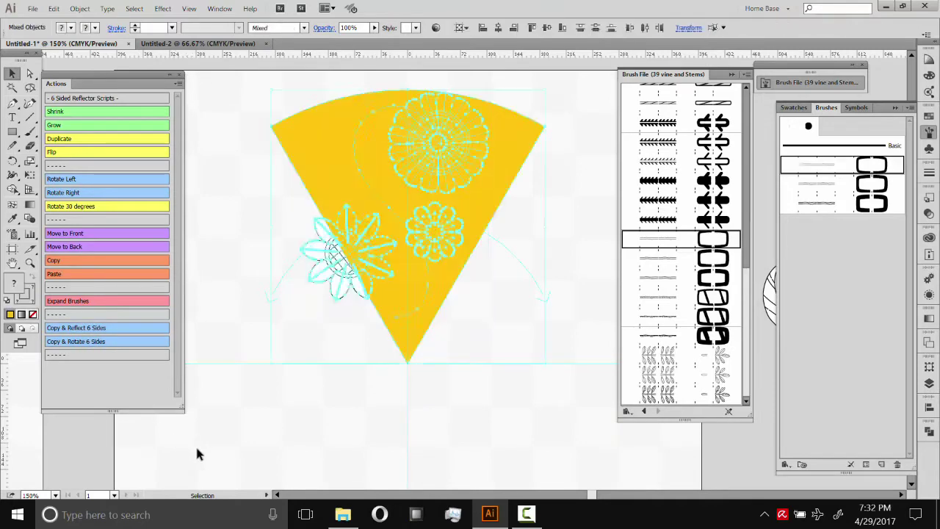
key(ctrl+z)
key(ctrl+z)
key(ctrl+z)
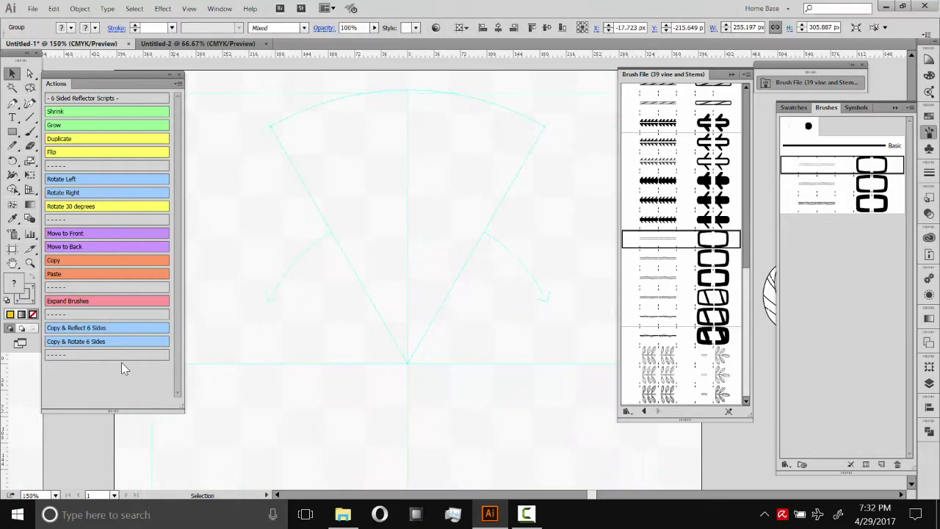
drag(255, 207, 476, 142)
drag(303, 120, 409, 219)
Step: Select and delete the reflected mandala on the output artboard
click(283, 242)
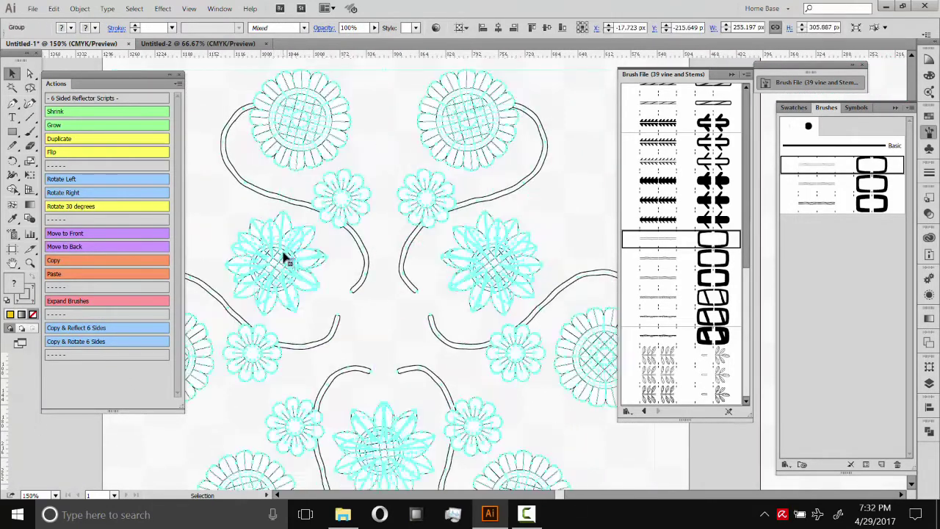
drag(296, 210, 307, 194)
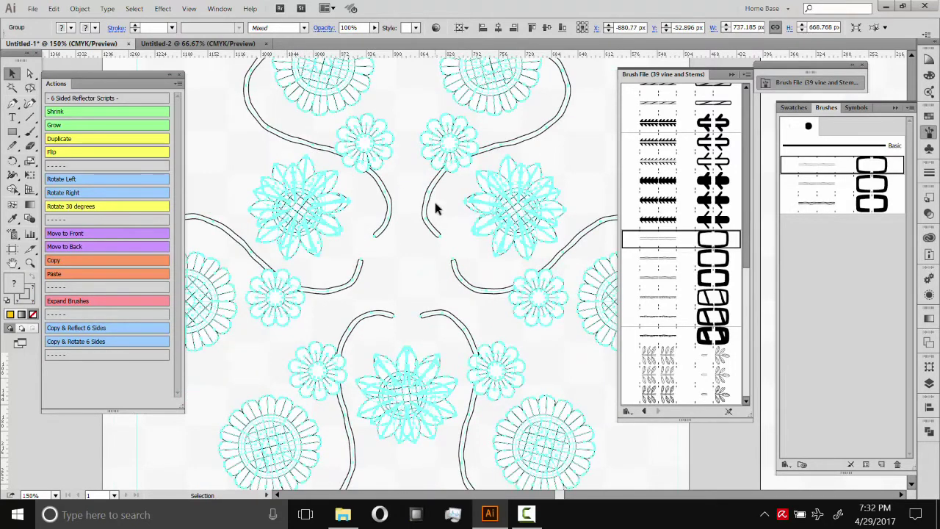
key(Delete)
Step: Generate a rotated mandala from the stem and its three flowers with the Copy & Rotate 6 Sides action and select the result
drag(527, 199, 272, 189)
drag(426, 198, 227, 213)
drag(404, 214, 350, 220)
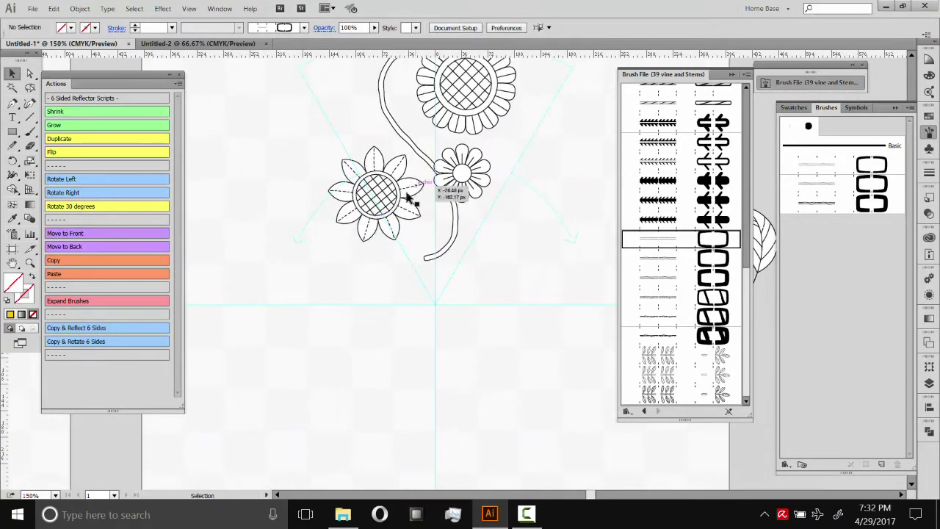
drag(535, 299, 249, 71)
click(73, 341)
key(ctrl+z)
key(ctrl+z)
drag(259, 292, 738, 250)
drag(297, 433, 510, 195)
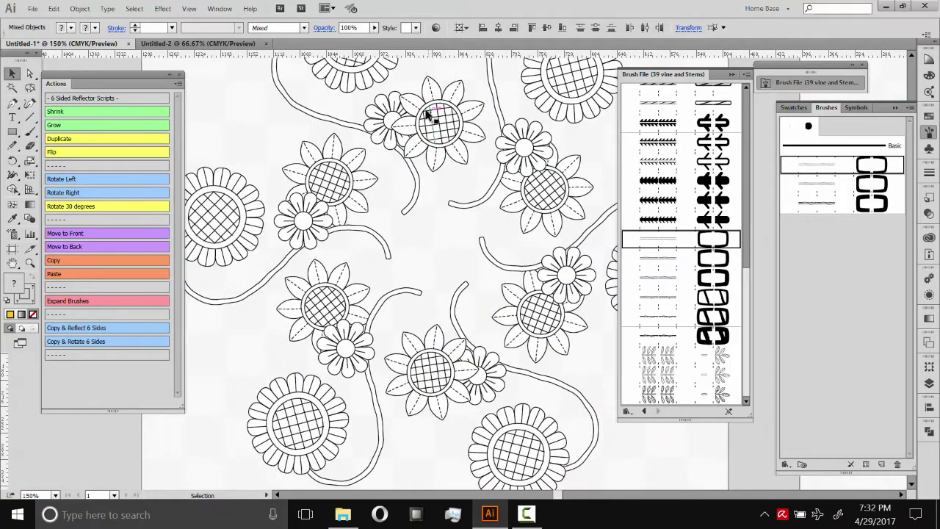
drag(429, 114, 419, 142)
click(423, 141)
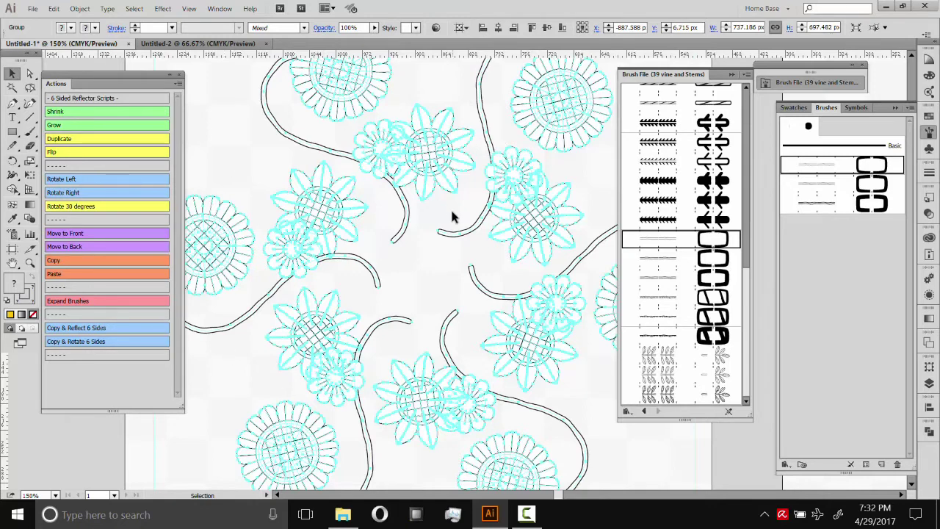
Step: Shift the pointed-petal flower outward to the wedge's left edge and move the small flower left to the wedge's vertical centre guide
click(441, 251)
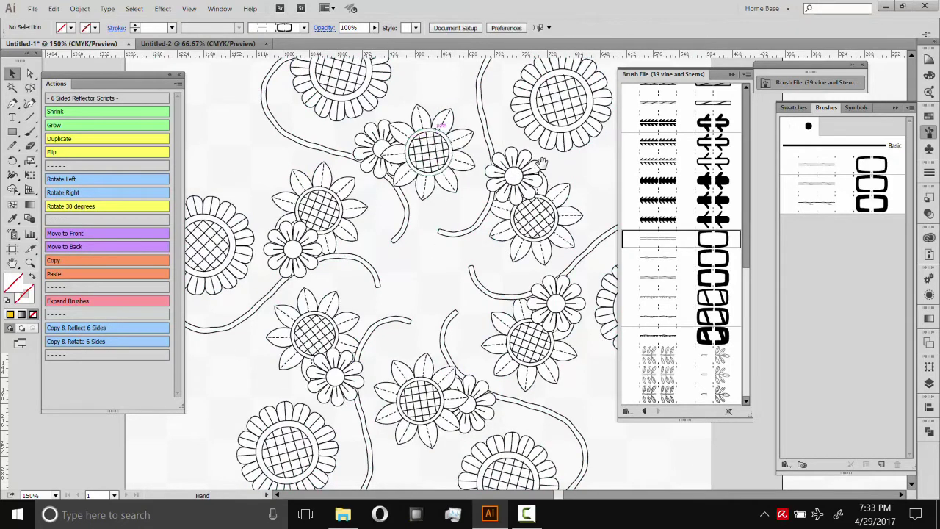
scroll(499, 146, up, 3)
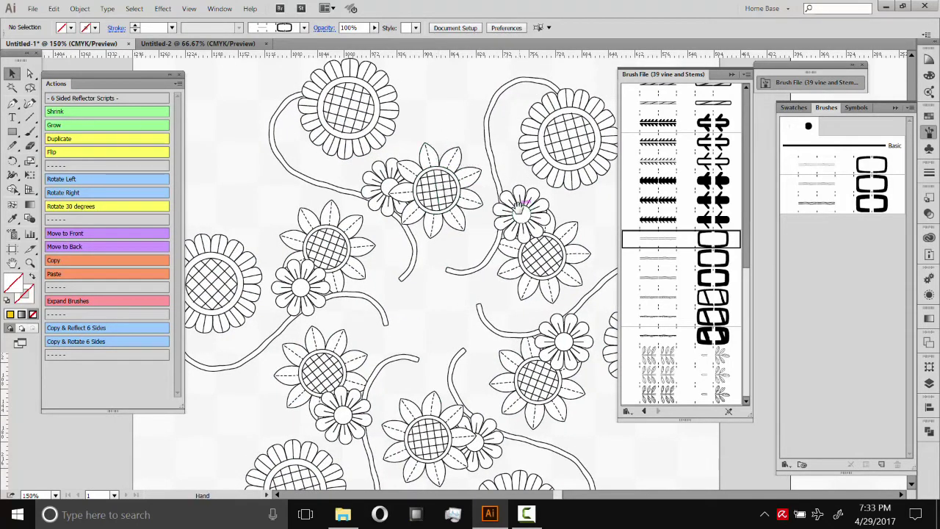
drag(565, 205, 218, 122)
drag(606, 232, 342, 279)
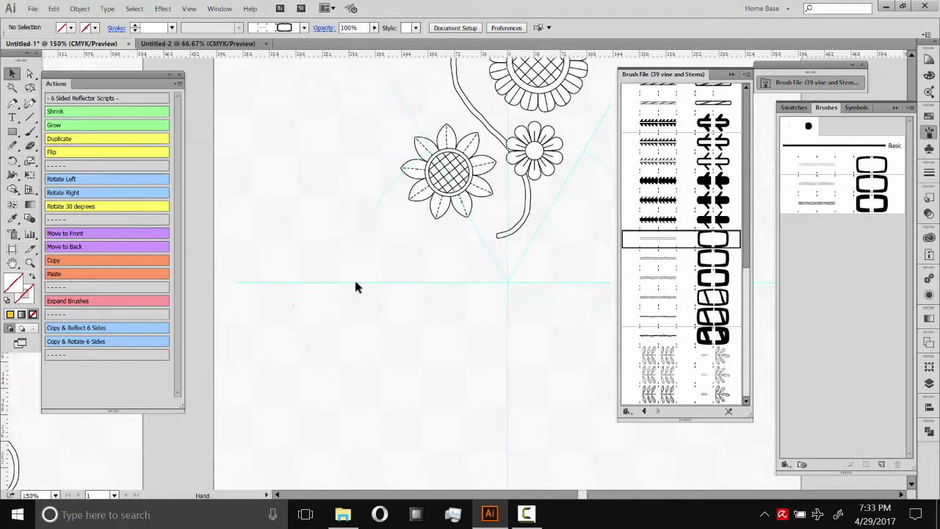
drag(421, 185, 402, 162)
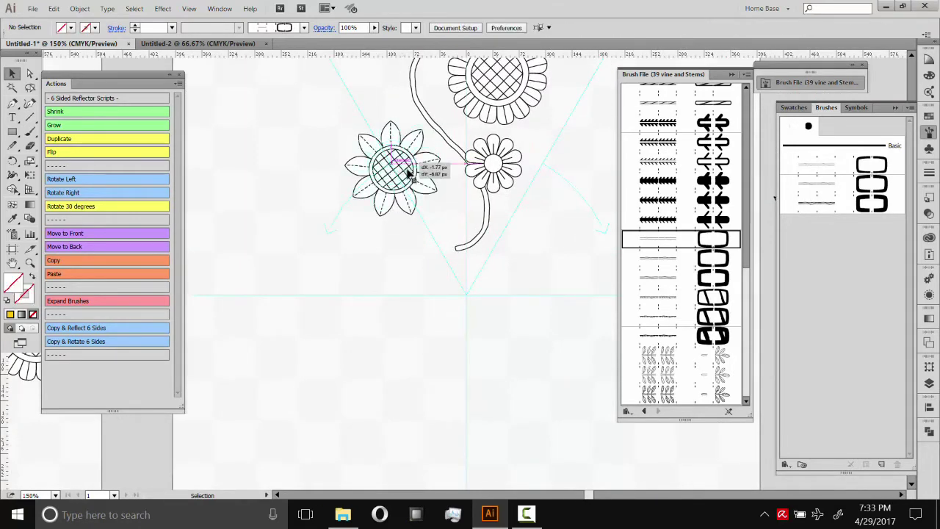
drag(494, 180, 470, 178)
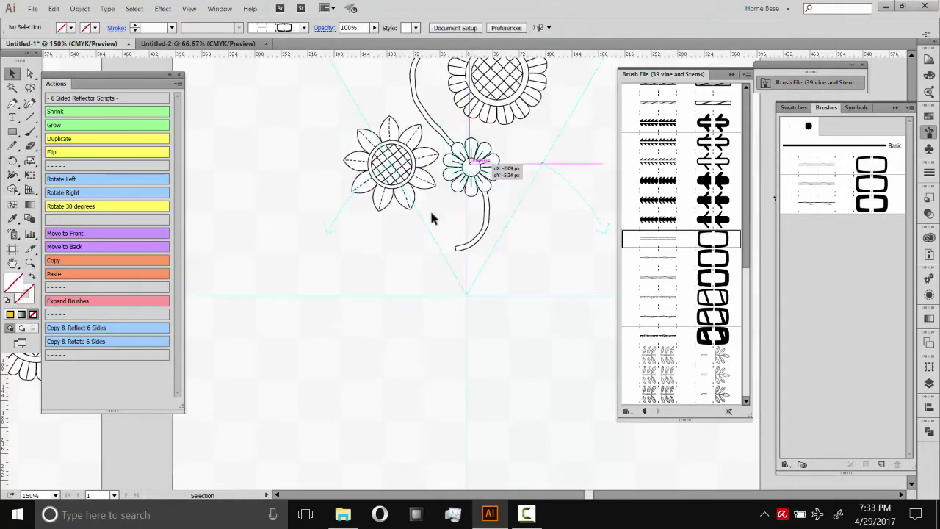
click(352, 239)
Step: Delete the rotated mandala from the output artboard
scroll(371, 254, left, 10)
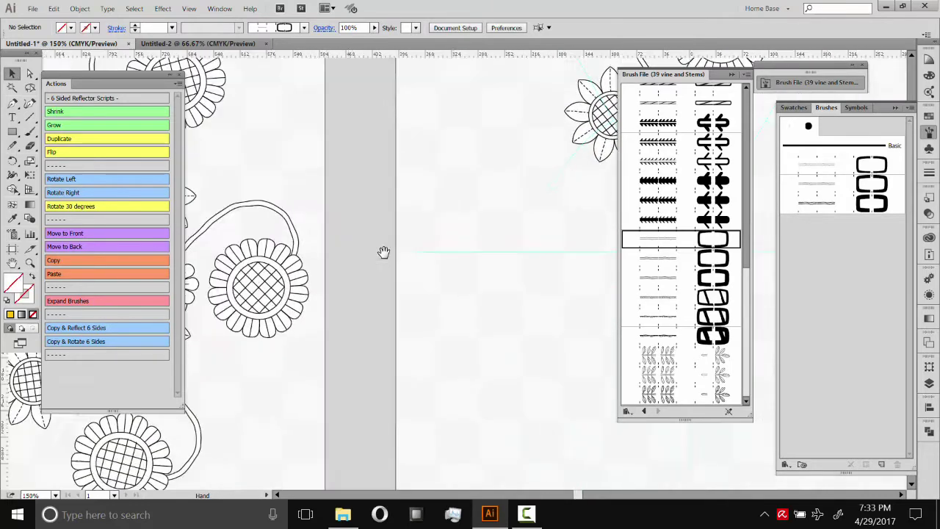
drag(452, 70, 208, 281)
key(Delete)
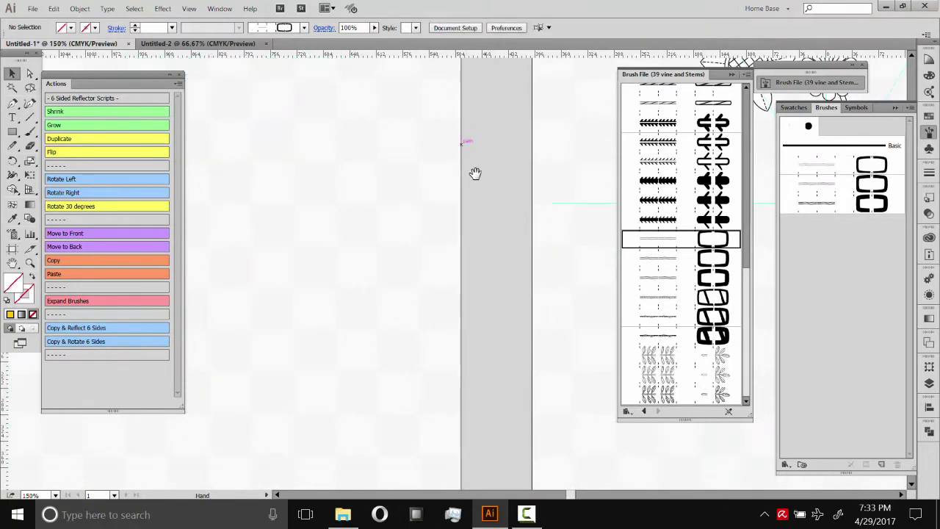
Step: Select the stem and its three repositioned flowers, generate a mandala with the Copy & Rotate 6 Sides action and inspect it on the output artboard
scroll(389, 186, right, 5)
scroll(386, 180, right, 5)
scroll(427, 242, up, 3)
scroll(526, 359, up, 1)
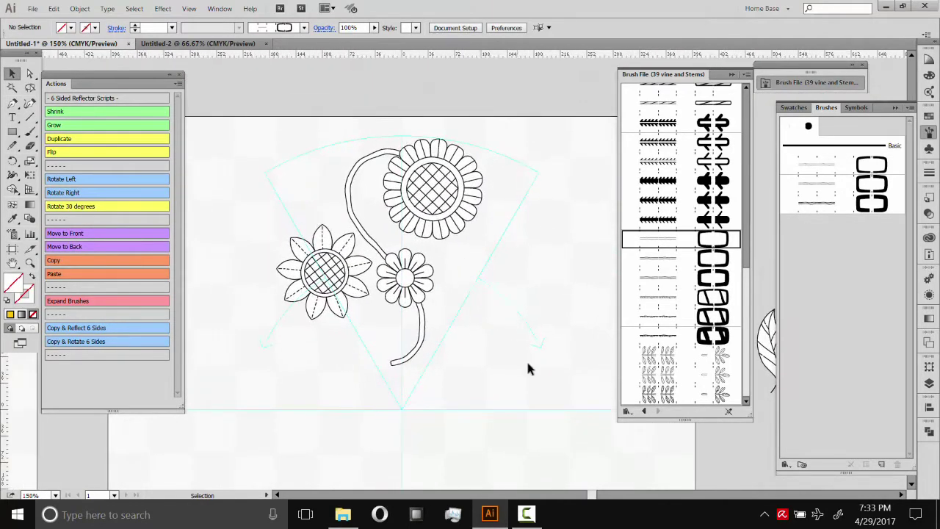
drag(279, 140, 434, 316)
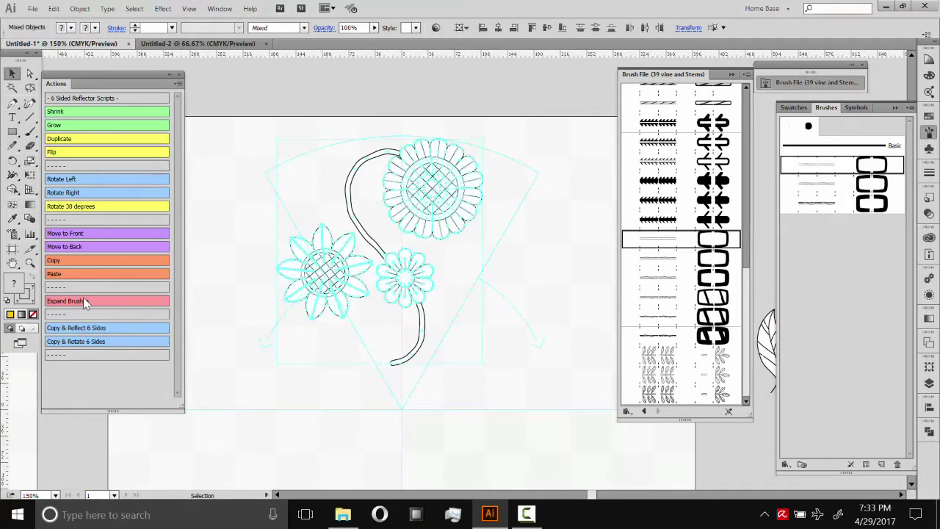
click(83, 342)
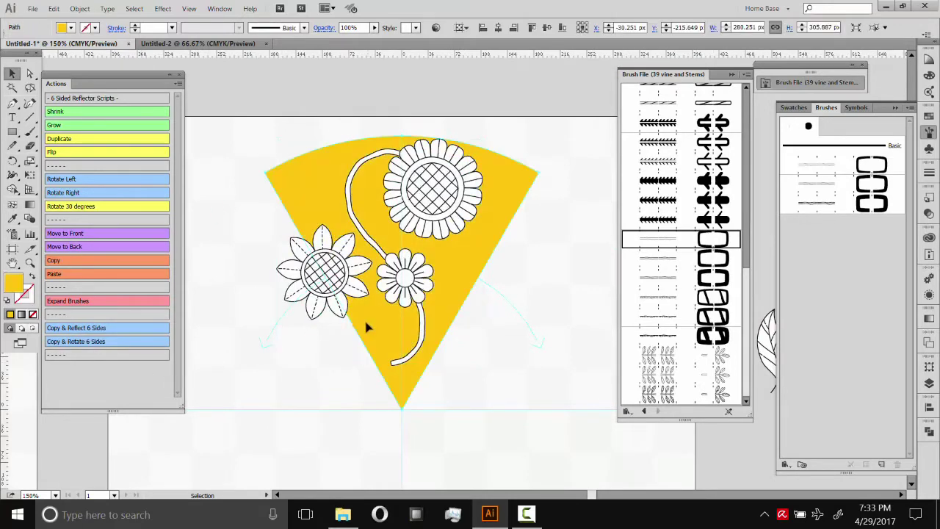
key(space)
drag(255, 298, 474, 180)
click(403, 107)
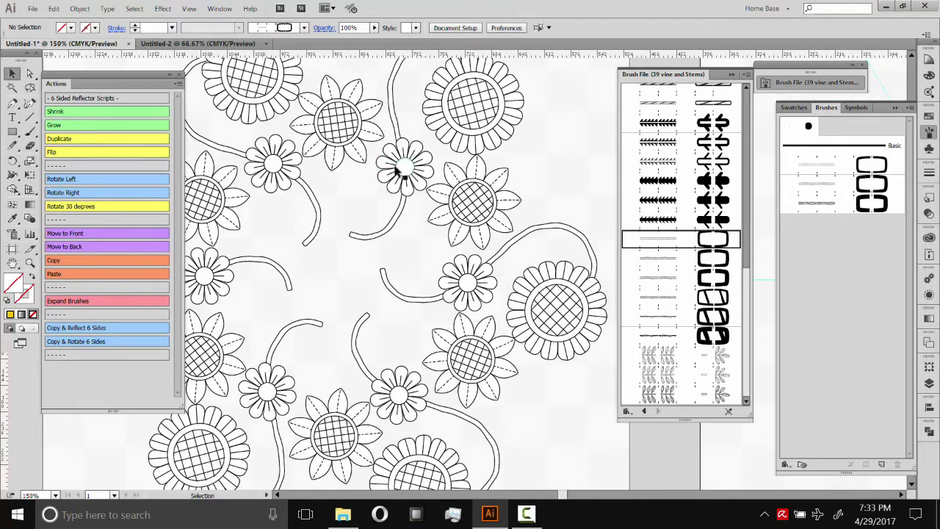
Step: Nudge the small flower in the wedge slightly down and left to centre it on the vertical guide
key(space)
drag(549, 152, 382, 259)
drag(456, 203, 453, 208)
click(475, 182)
Step: Clear the outdated rotated mandala from the output artboard
key(space)
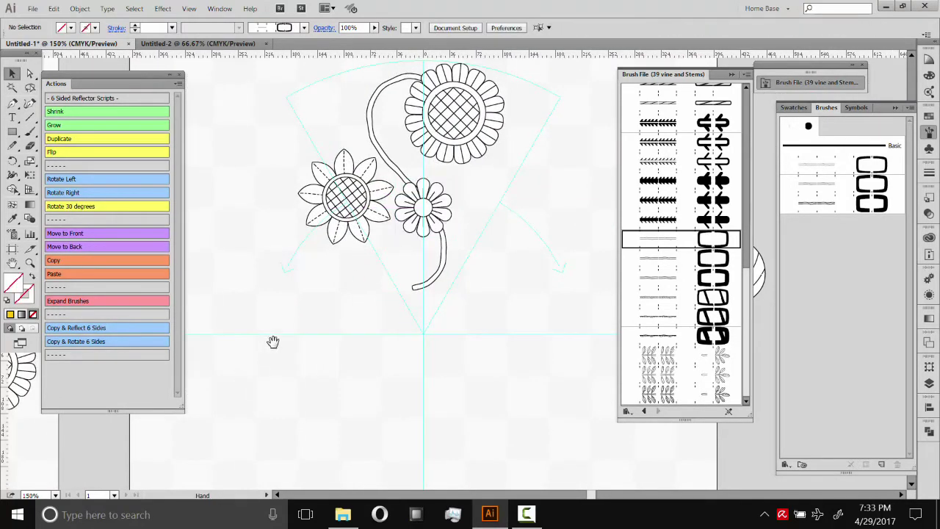
drag(269, 351, 365, 247)
key(Delete)
Step: Reselect the stem and its three flowers, rerun the Copy & Rotate 6 Sides action and check the result on the output artboard
key(space)
drag(476, 183, 222, 315)
drag(525, 389, 284, 115)
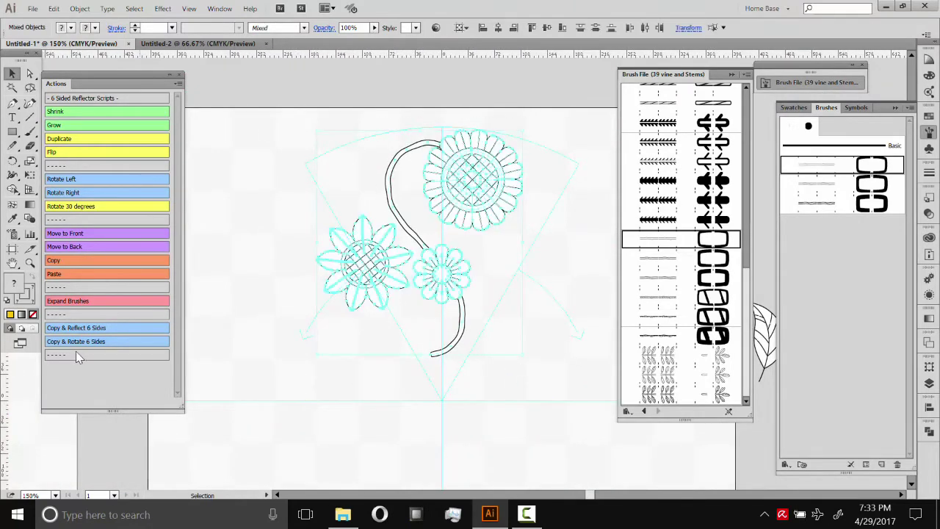
click(76, 342)
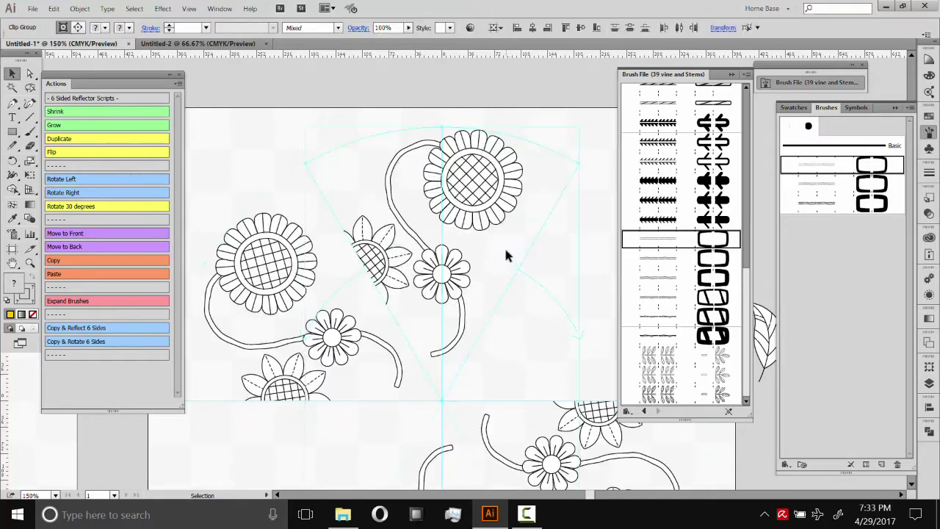
key(space)
drag(248, 304, 525, 233)
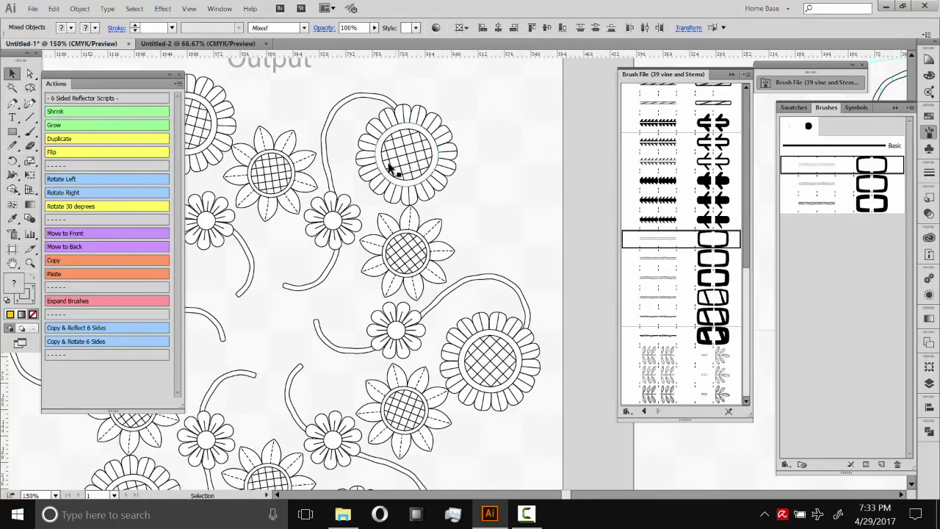
Step: Select the pointed-petal flower in the wedge and nudge its position slightly
key(space)
drag(585, 147, 378, 149)
drag(611, 233, 295, 261)
click(441, 219)
click(293, 241)
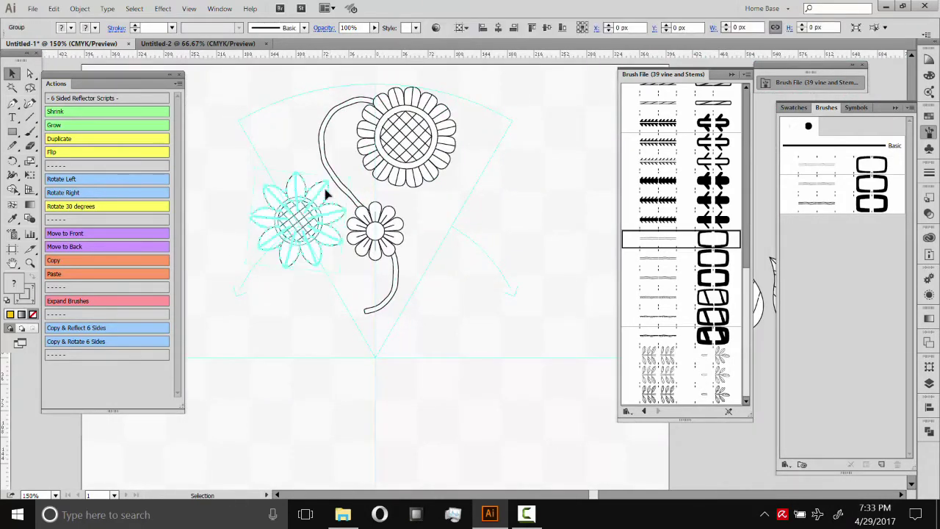
drag(356, 175, 358, 179)
click(295, 137)
Step: Select and delete the previous rotated mandala on the output artboard
key(space)
drag(213, 273, 359, 215)
drag(454, 143, 395, 157)
click(254, 328)
key(Delete)
Step: Generate a new mandala from the stem and adjusted flowers with the Copy & Rotate 6 Sides action and review it on the output artboard
key(space)
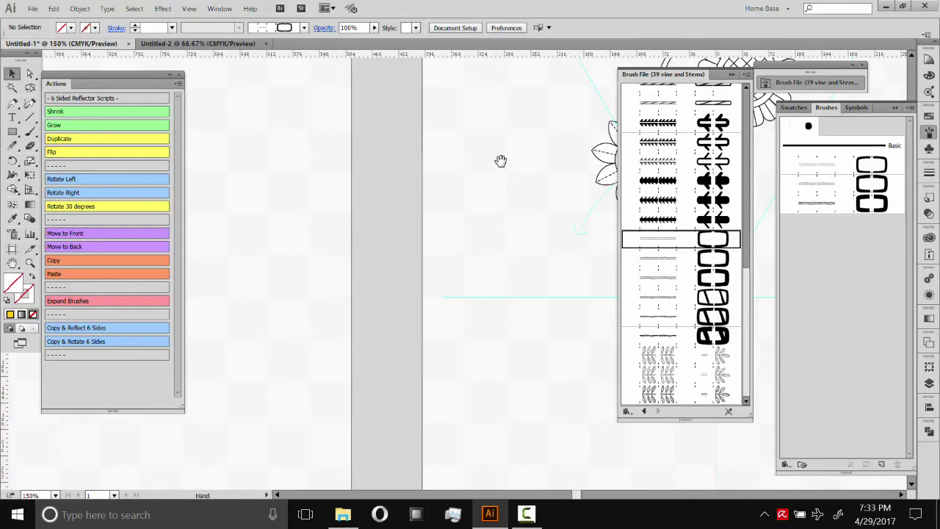
drag(501, 161, 324, 200)
drag(453, 143, 318, 221)
mouse_move(539, 383)
mouse_down()
mouse_move(287, 161)
mouse_move(249, 111)
mouse_up()
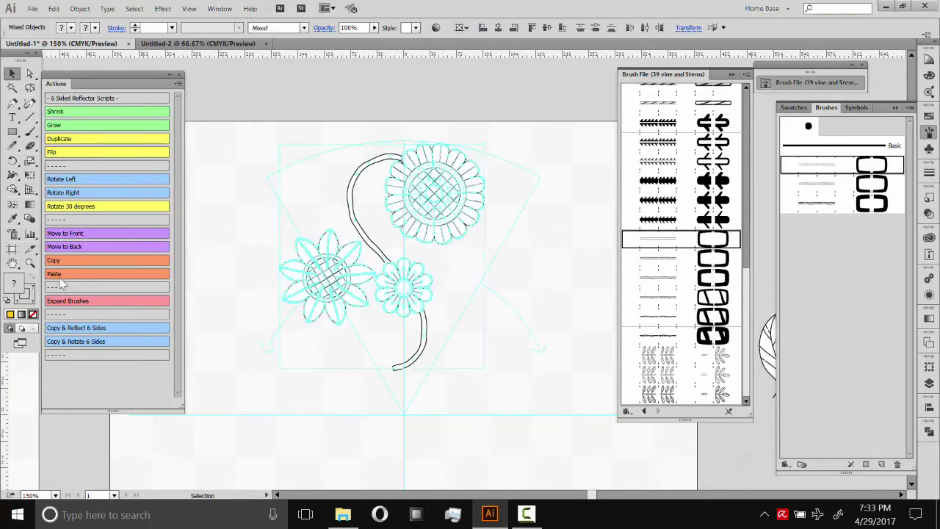
click(73, 342)
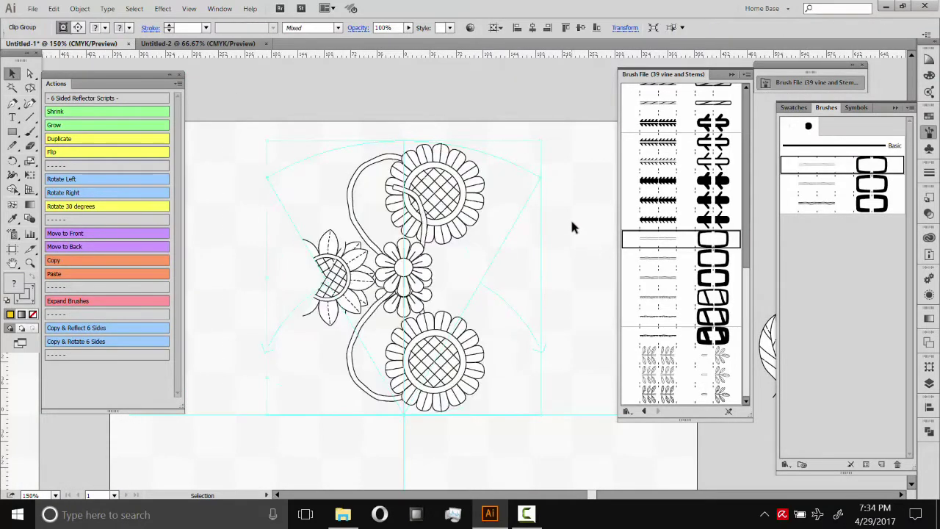
key(ctrl+z)
key(ctrl+z)
key(space)
drag(251, 336, 458, 240)
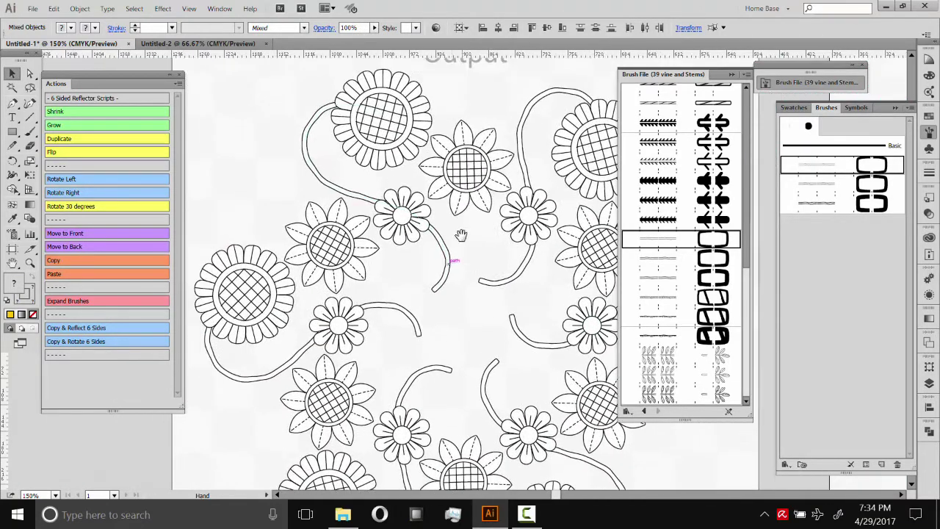
drag(437, 196, 442, 202)
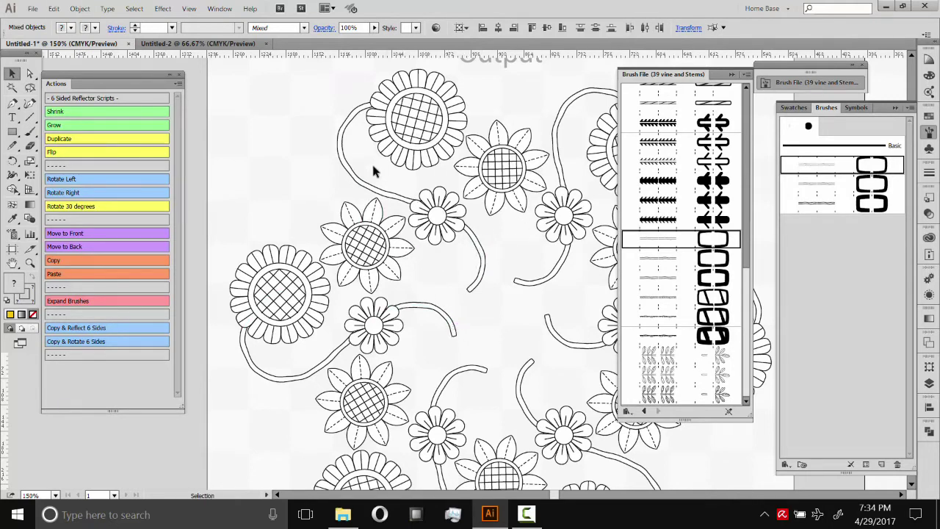
Step: Select the newly generated mandala, delete it from the output artboard and return to the wedge
drag(600, 230, 419, 162)
drag(550, 167, 581, 282)
click(497, 180)
key(Delete)
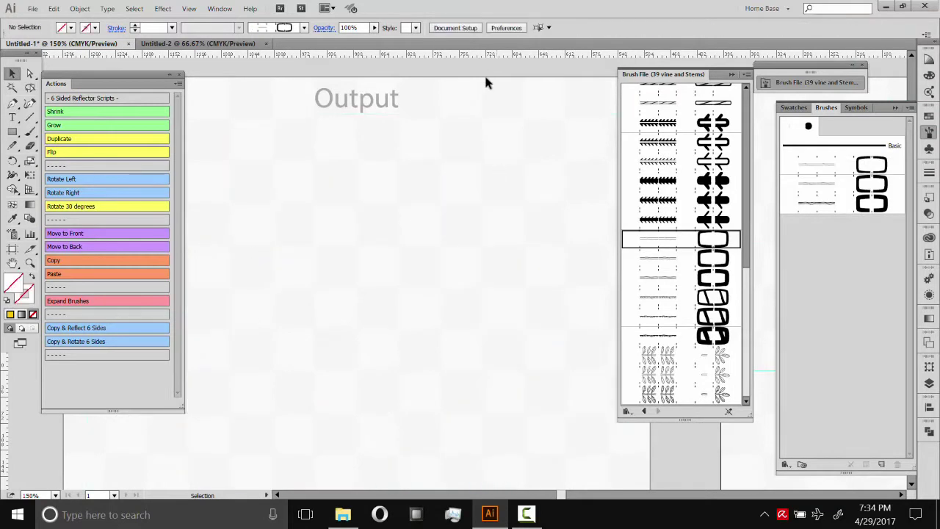
drag(396, 160, 341, 160)
key(ctrl+z)
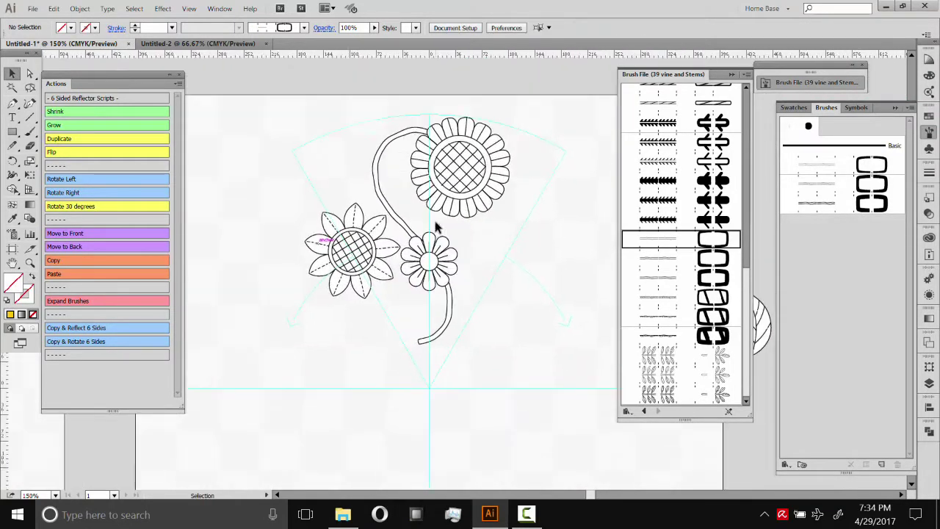
Step: Select the brushed stem and increase its stroke weight to 4 pt
click(378, 154)
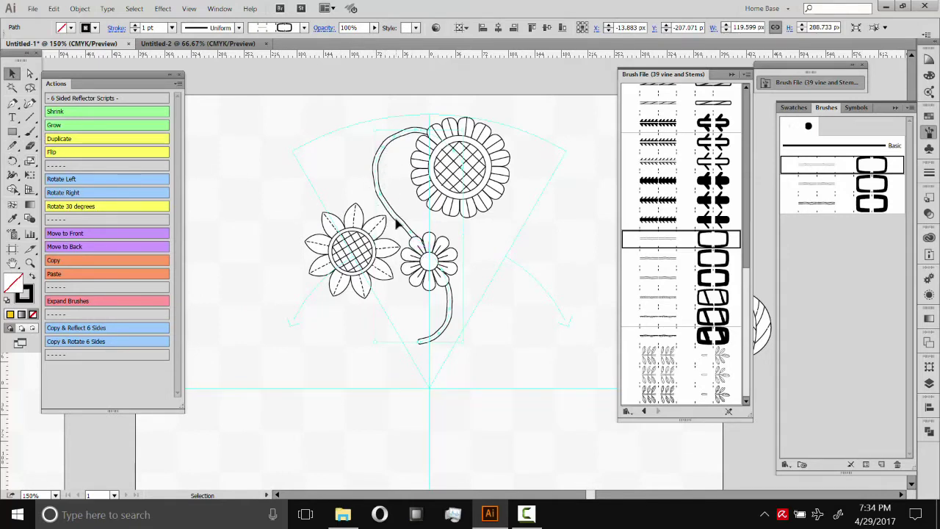
click(136, 28)
click(136, 28)
click(136, 27)
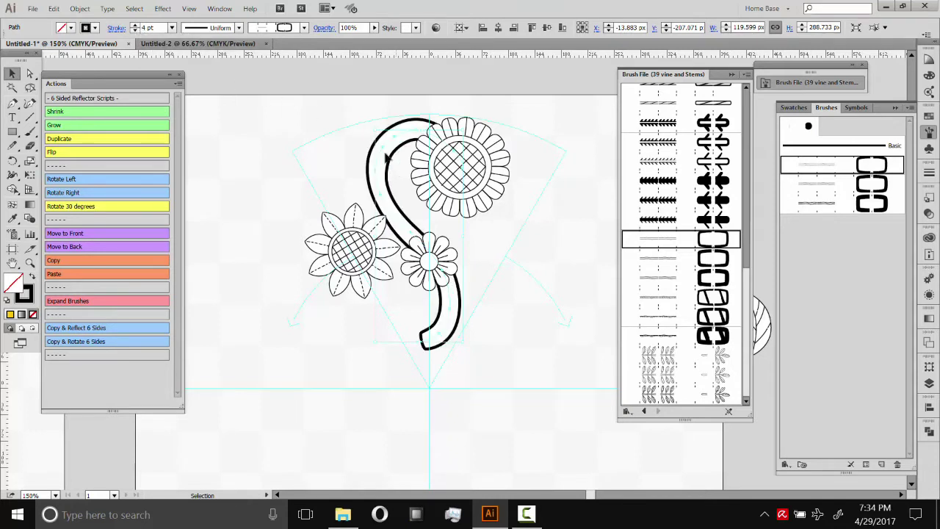
Step: Reduce the brushed stem's stroke weight to 1 pt
click(135, 30)
click(135, 30)
click(135, 30)
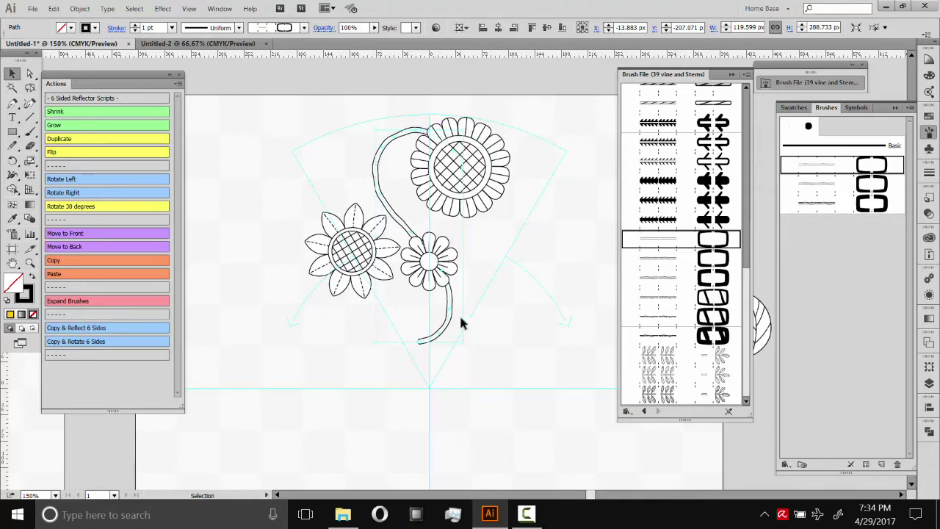
Step: Convert the selected stem to outline paths with the Expand Brushes action and select it in close-up to inspect its anchor points
click(69, 303)
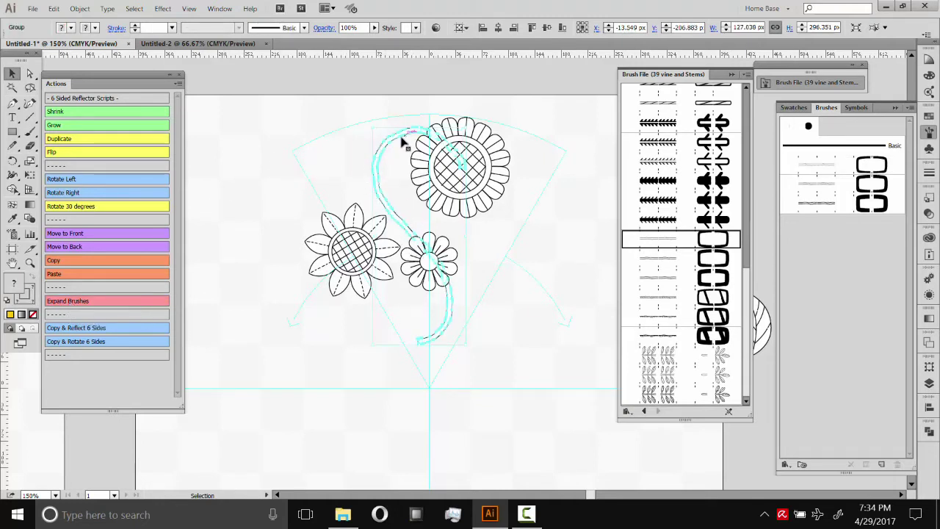
click(361, 189)
key(z)
drag(361, 159, 416, 188)
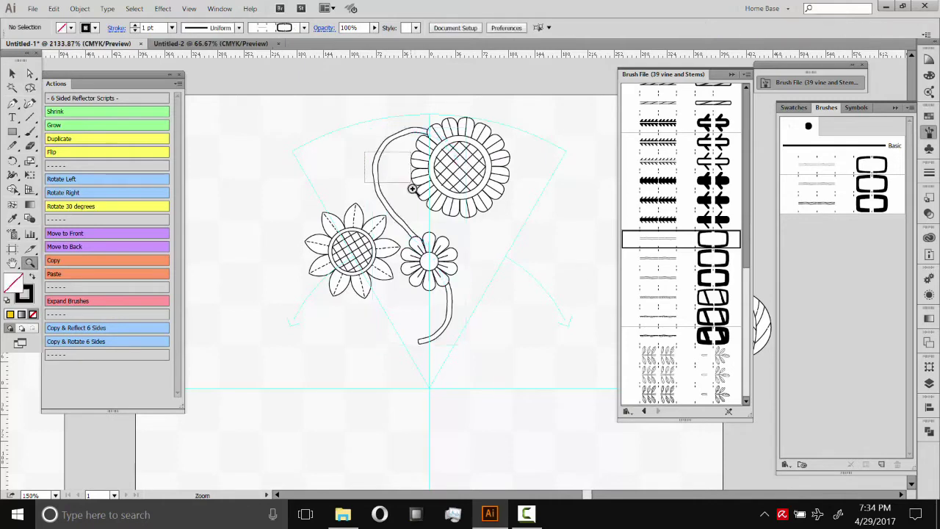
click(11, 73)
click(282, 255)
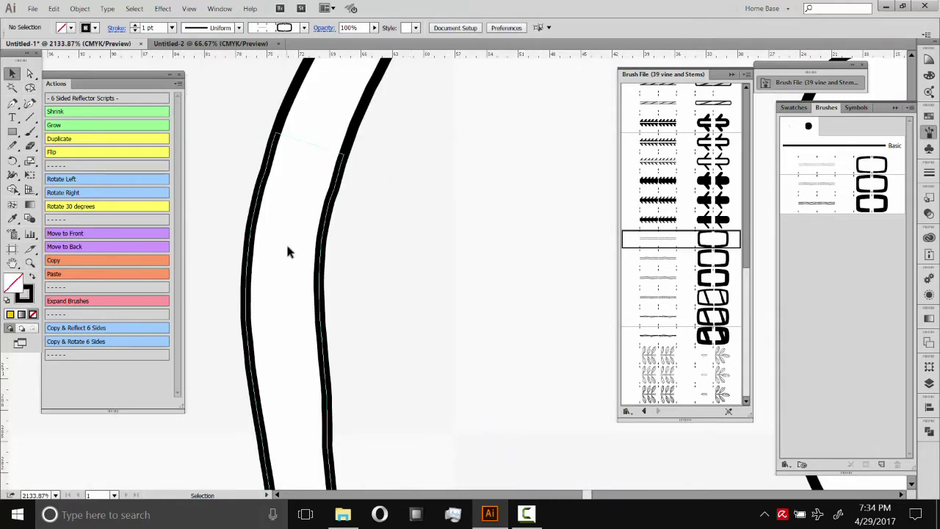
click(242, 220)
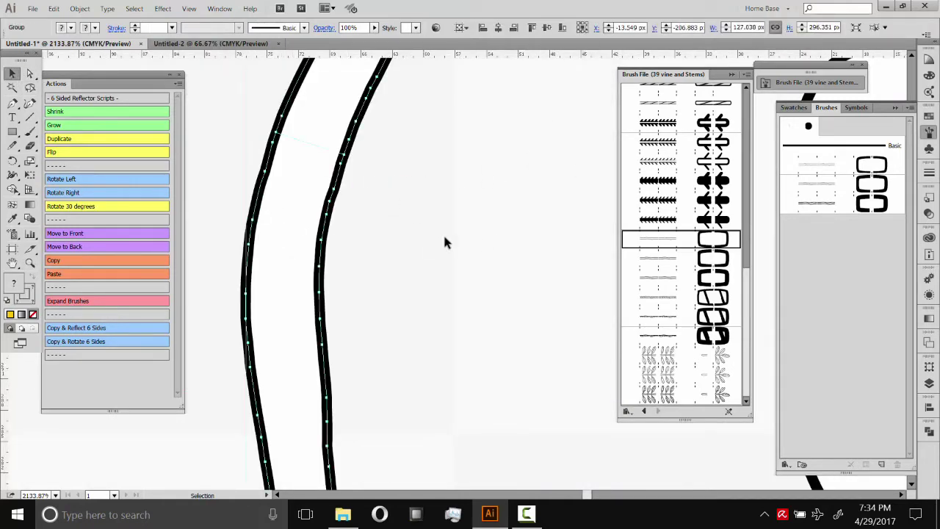
Step: Select the expanded stem in the wedge and try a heavier stroke weight on its outlines
click(30, 265)
alt+click(405, 237)
alt+click(447, 271)
alt+click(440, 285)
alt+click(464, 290)
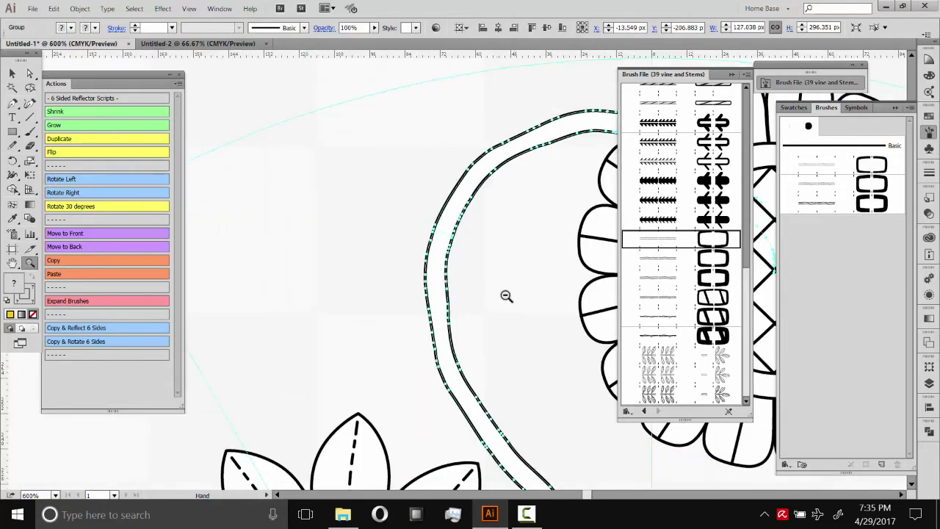
alt+click(354, 205)
key(v)
click(371, 103)
click(382, 138)
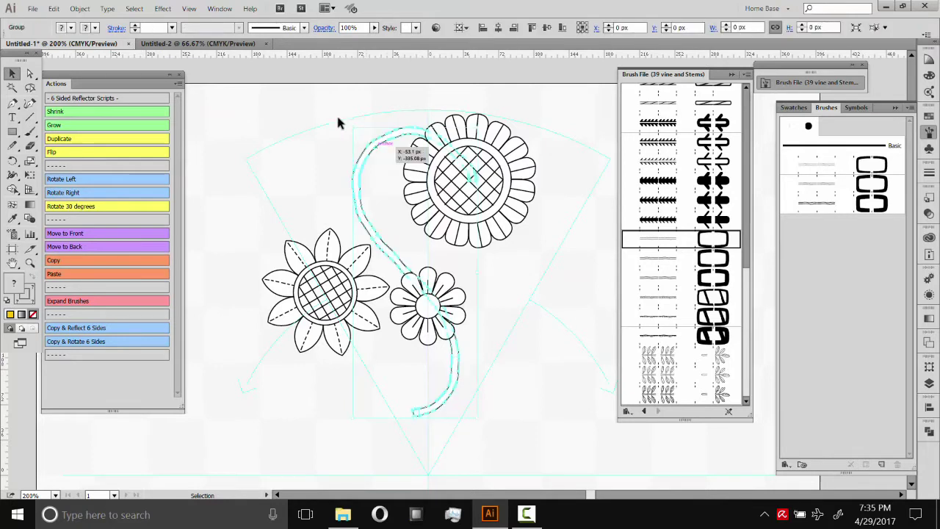
click(136, 29)
click(312, 152)
Step: Set the expanded stem outline's stroke weight to 1 pt and deselect it
click(355, 180)
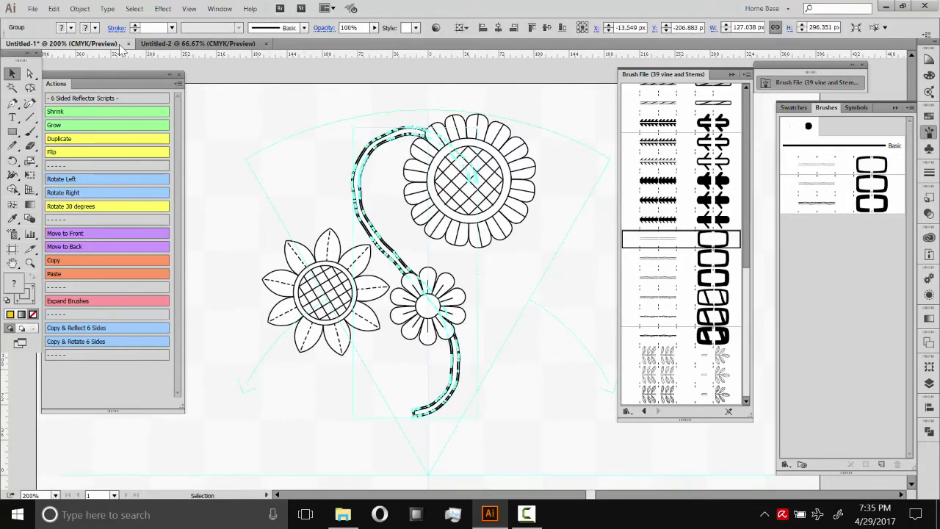
click(135, 30)
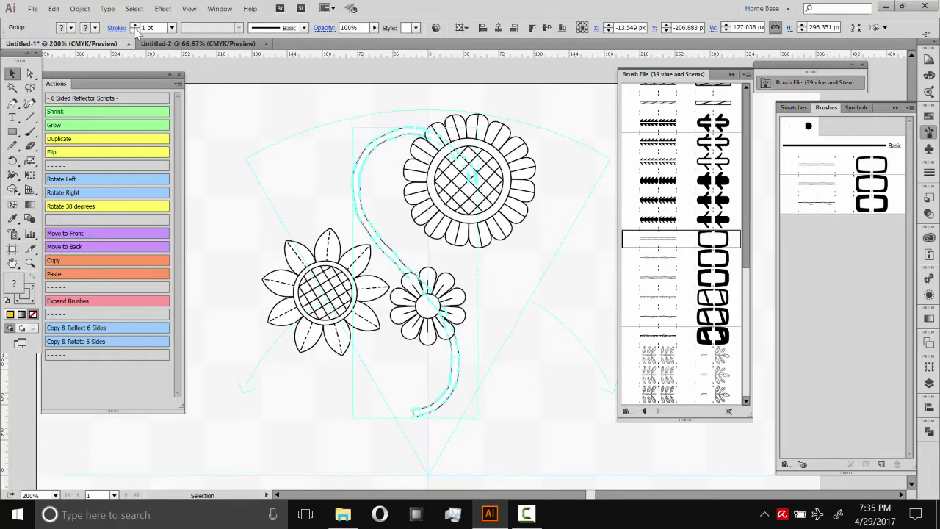
click(242, 130)
drag(287, 183, 363, 164)
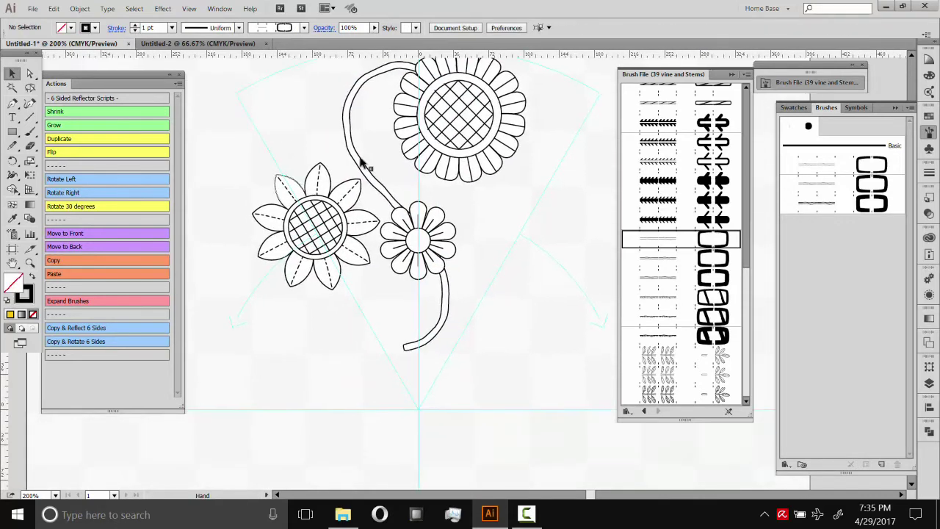
Step: Adjust the position of the small flower over the stem on the wedge's centre line
click(420, 240)
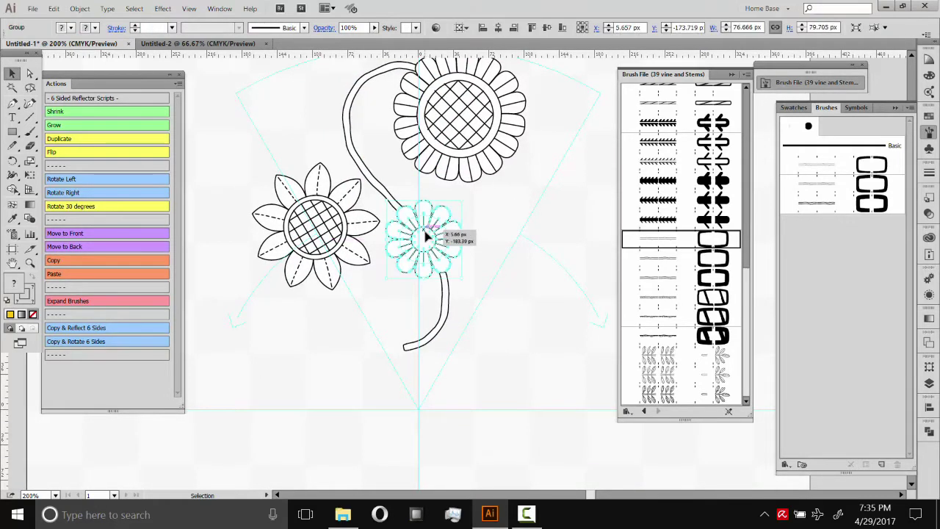
click(488, 210)
drag(489, 210, 444, 183)
Step: Bring a veined leaf from beside the artboard over to the wedge artwork
click(30, 263)
alt+click(470, 252)
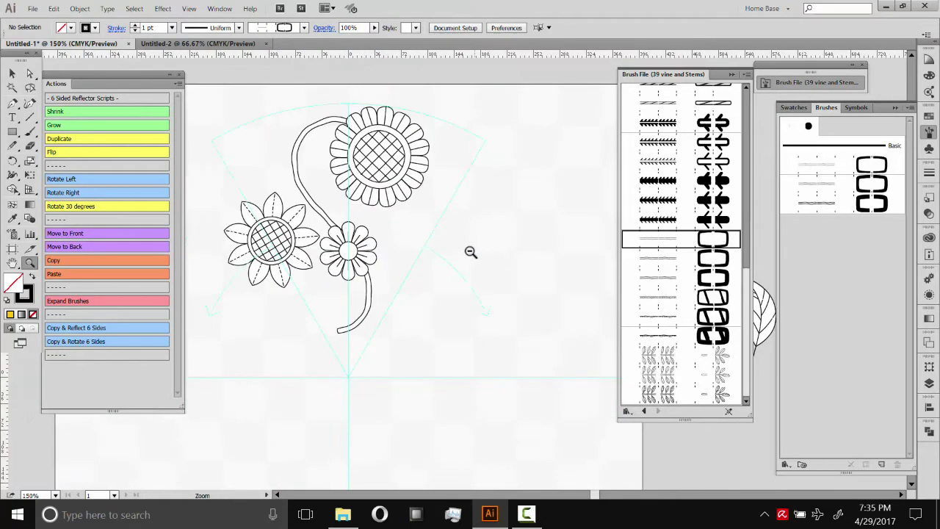
alt+click(470, 251)
click(13, 73)
scroll(438, 279, down, 3)
scroll(438, 279, right, 4)
drag(539, 257, 408, 209)
click(338, 262)
drag(338, 262, 286, 281)
drag(316, 327, 367, 169)
click(349, 311)
Step: Position the veined leaf beside the upper curve of the stem, above the pointed-petal flower
drag(362, 136, 419, 168)
click(392, 155)
click(416, 158)
click(394, 181)
click(404, 128)
click(377, 170)
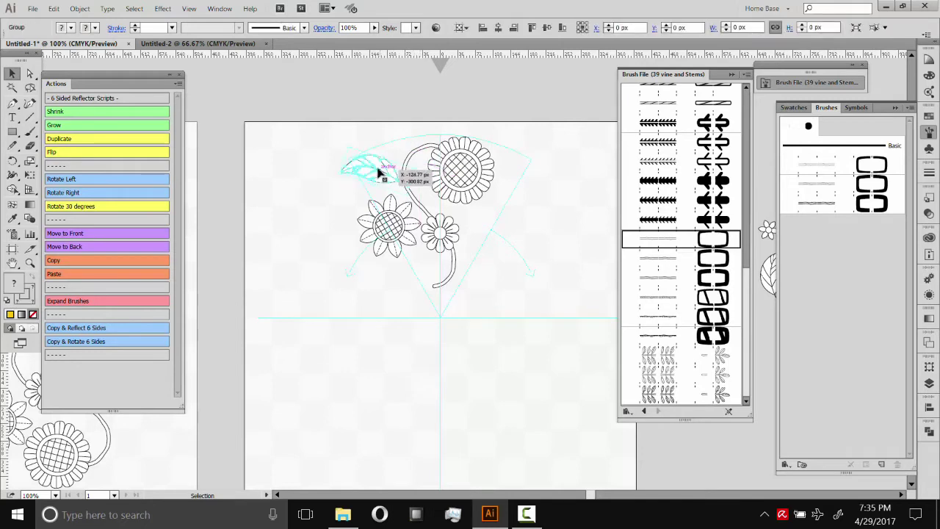
Step: Try the rotate, Duplicate and Flip actions on the leaf and delete the extra copy
click(74, 183)
click(79, 193)
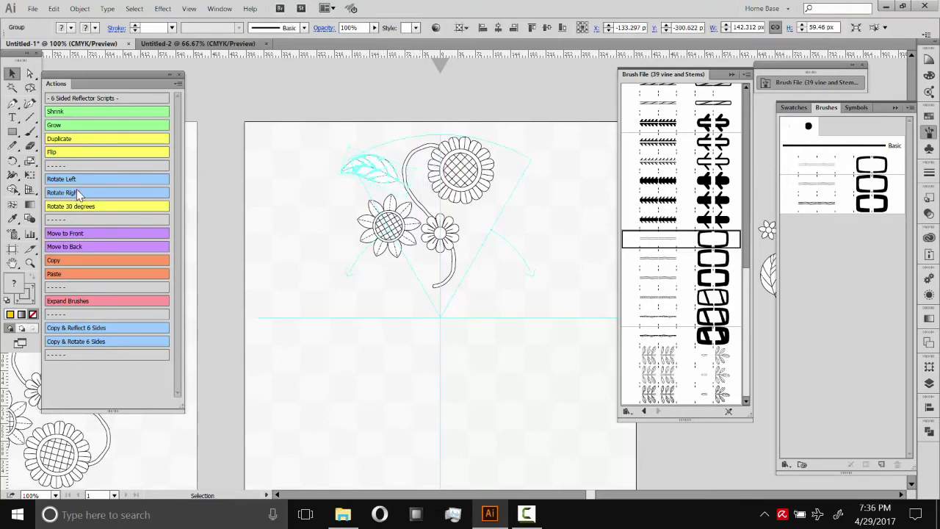
click(81, 140)
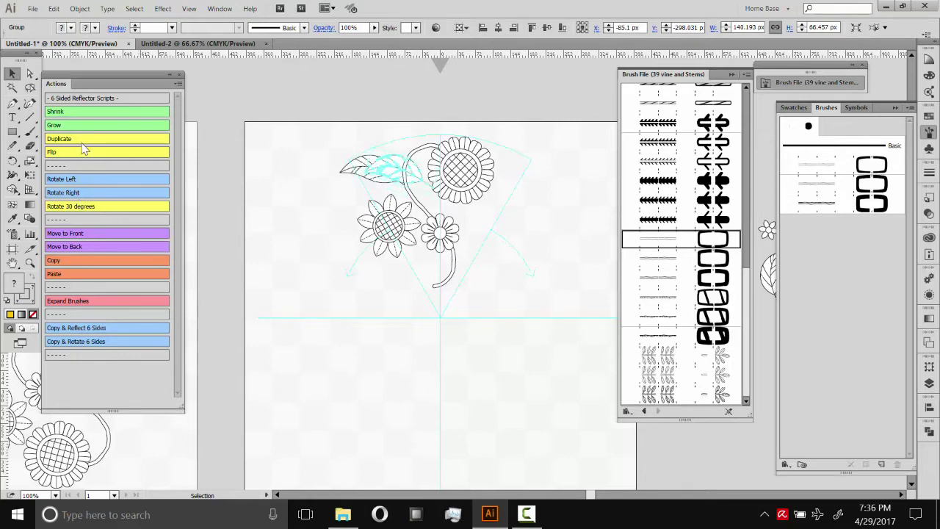
click(83, 156)
click(72, 154)
click(75, 156)
click(76, 157)
click(79, 156)
click(299, 236)
click(395, 162)
key(Delete)
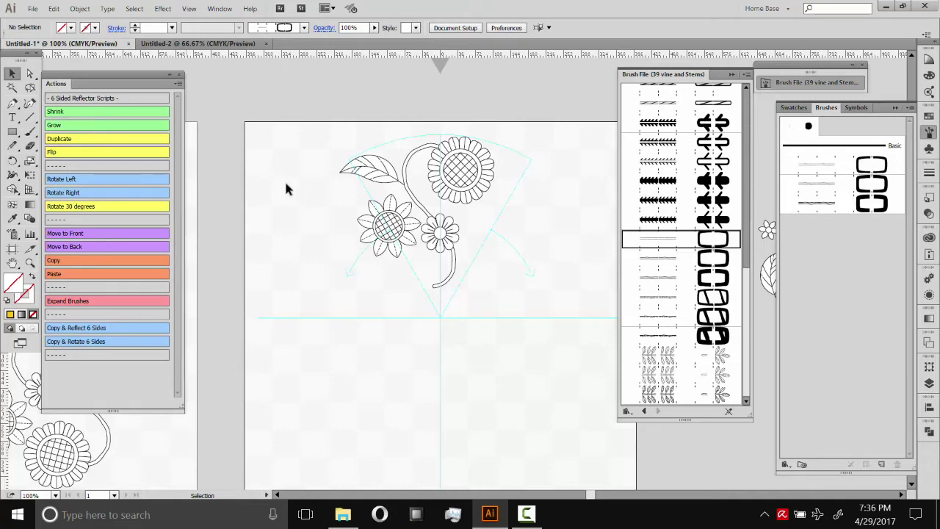
Step: Fine-tune the upper leaf's position so its stalk meets the curved stem
drag(282, 176, 305, 182)
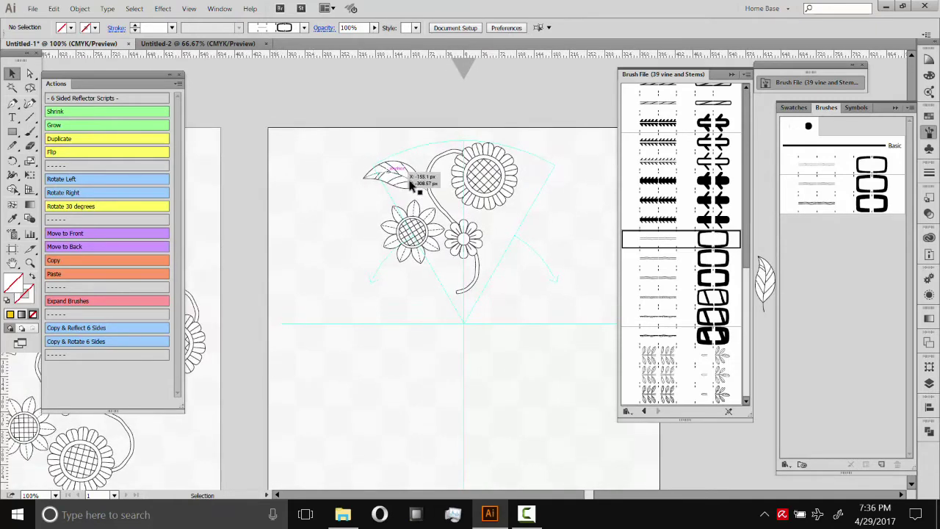
drag(408, 150, 375, 136)
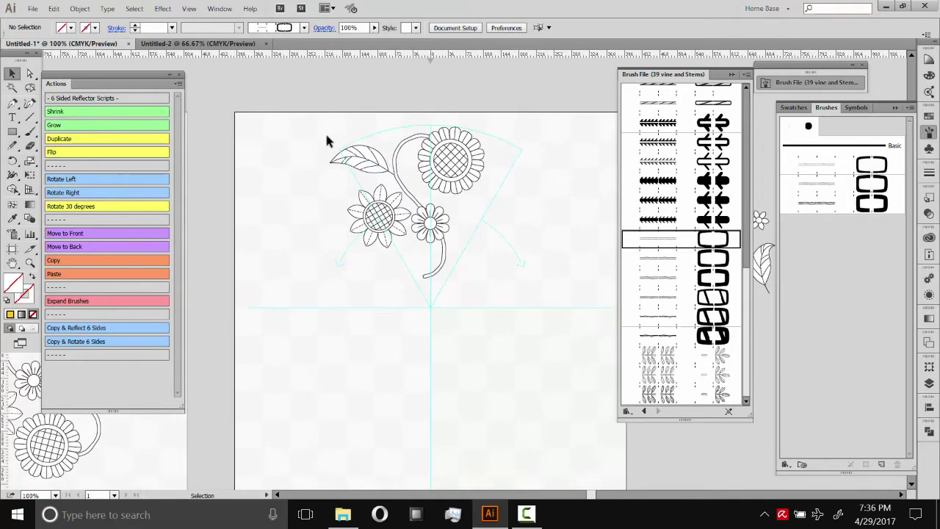
click(353, 158)
click(368, 125)
drag(323, 256, 458, 168)
drag(581, 126, 327, 226)
key(ctrl+equal)
key(ctrl+equal)
click(356, 125)
drag(382, 134, 388, 116)
Step: Place a second veined leaf against the lower part of the stem, beneath the pointed-petal flower
drag(572, 126, 615, 147)
drag(474, 122, 279, 139)
click(485, 213)
drag(586, 350, 369, 233)
drag(556, 257, 375, 253)
drag(369, 233, 571, 204)
drag(374, 252, 409, 236)
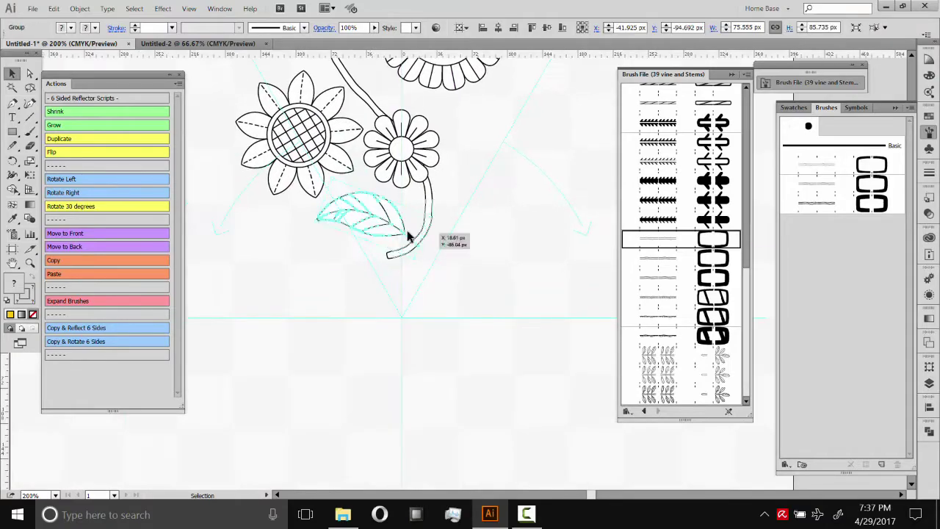
Step: Fill the gaps above and below the upper leaf with small flowers
scroll(367, 235, up, 3)
key(ctrl+a)
click(514, 294)
drag(490, 228, 224, 176)
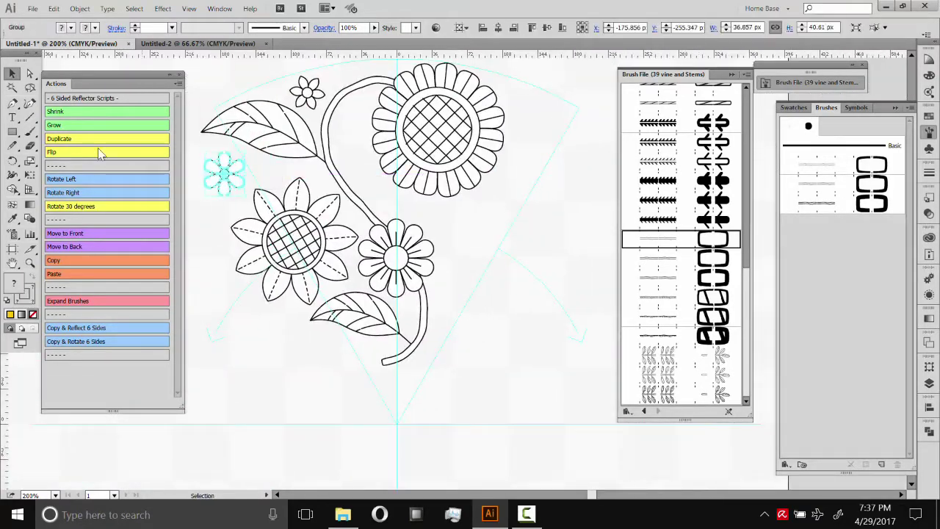
Step: Inspect the rotated mandala on the output artboard at 100% zoom and delete it
drag(335, 192, 495, 157)
click(461, 143)
click(343, 283)
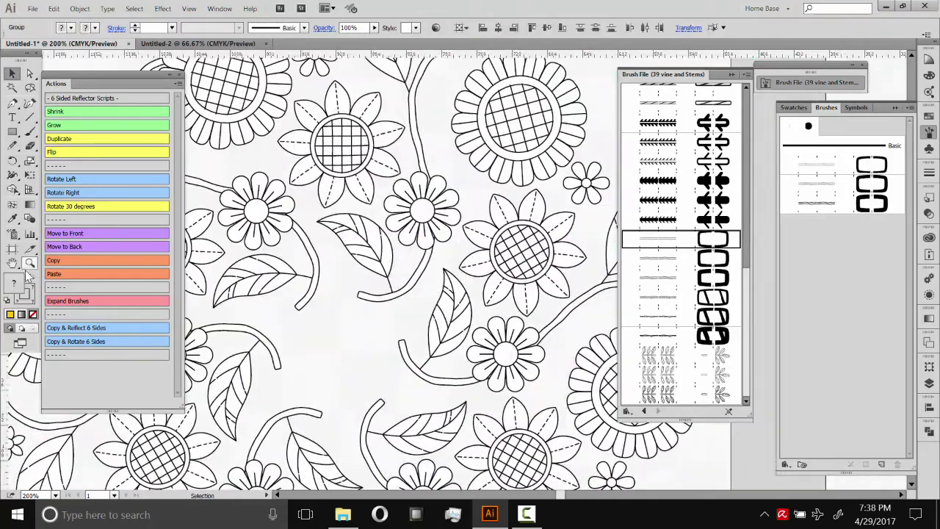
double_click(29, 263)
click(514, 110)
drag(551, 114, 564, 112)
click(213, 294)
key(Delete)
Step: Add a leaf at the outer side of the large sunflower in the wedge and clear the leftover output artwork
drag(198, 146, 509, 160)
drag(411, 184, 352, 281)
key(super)
drag(338, 132, 476, 132)
click(44, 404)
key(Delete)
Step: Try the Copy & Rotate 6 Sides action on the selected wedge artwork and undo it
drag(293, 92, 492, 257)
click(76, 342)
key(ctrl+z)
drag(476, 125, 472, 129)
drag(506, 264, 283, 96)
click(76, 342)
key(ctrl+z)
key(Delete)
Step: Select all the wedge artwork, rotate it into a full mandala with Copy & Rotate 6 Sides, and view the output
drag(506, 267, 272, 99)
click(76, 342)
drag(464, 128, 261, 241)
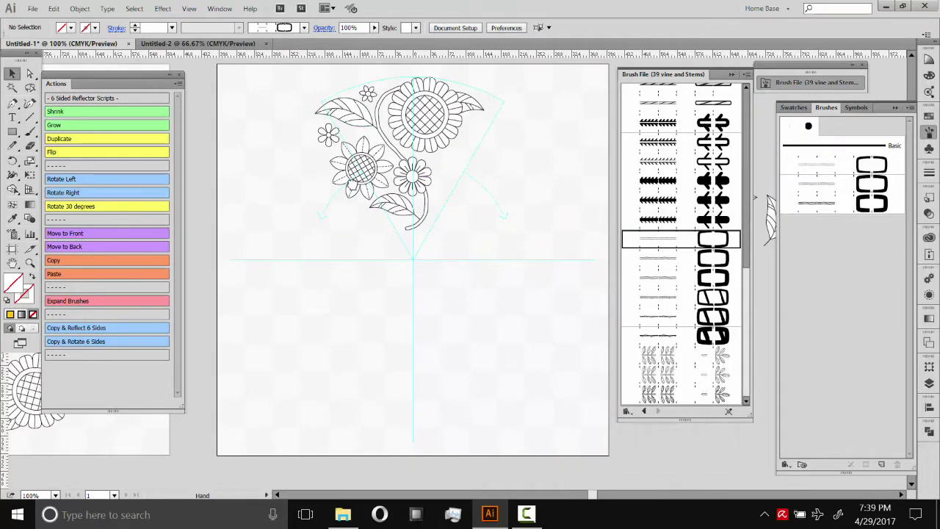
drag(317, 178, 436, 206)
drag(198, 275, 406, 238)
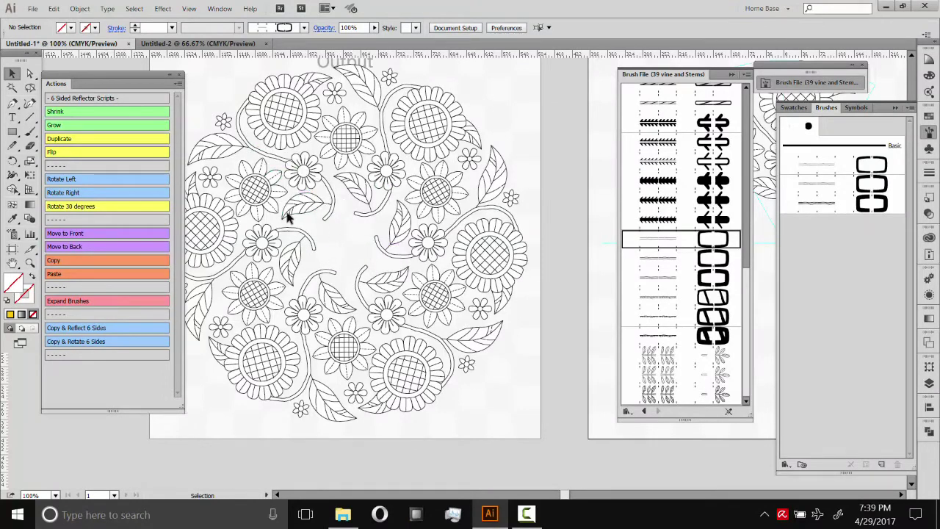
Step: Copy the pointed-petal flower with the crosshatched centre from Untitled-2 and paste it into the middle of the mandala in Untitled-1
click(189, 44)
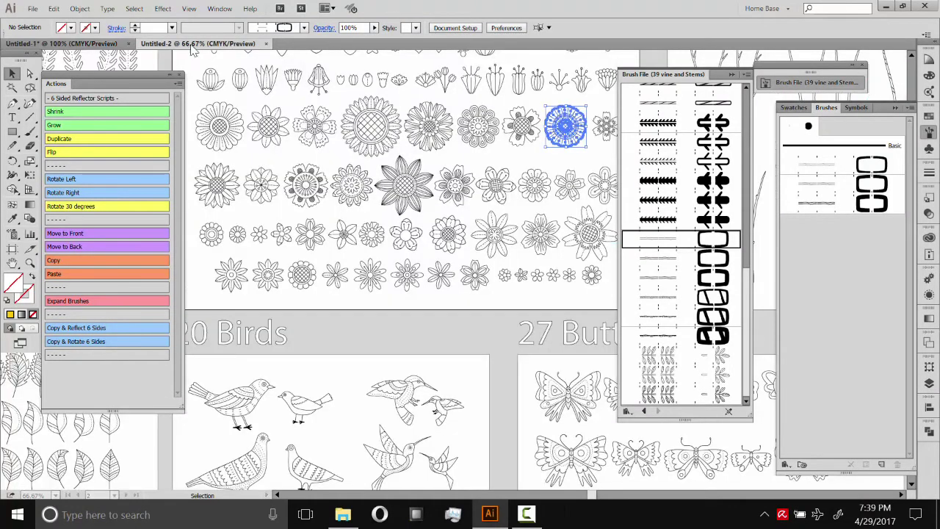
drag(424, 82, 363, 219)
drag(313, 262, 300, 234)
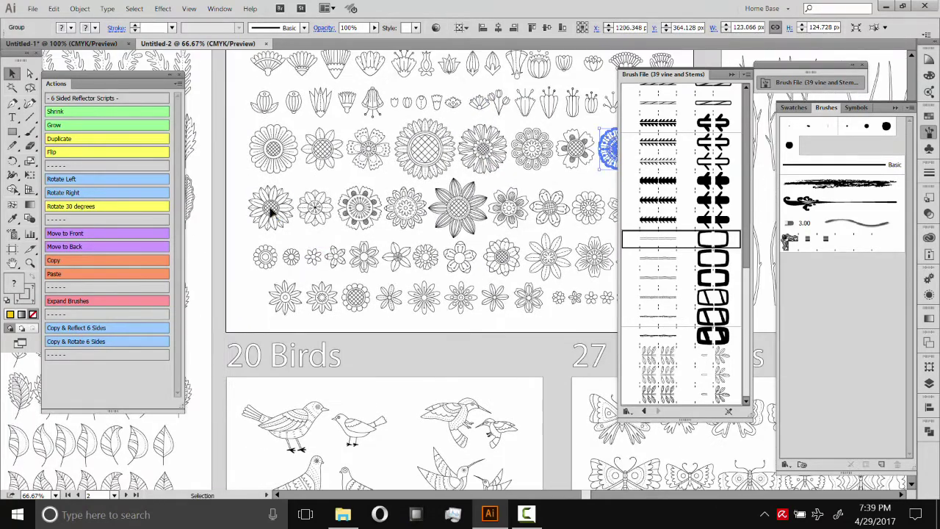
click(272, 209)
click(67, 262)
click(109, 44)
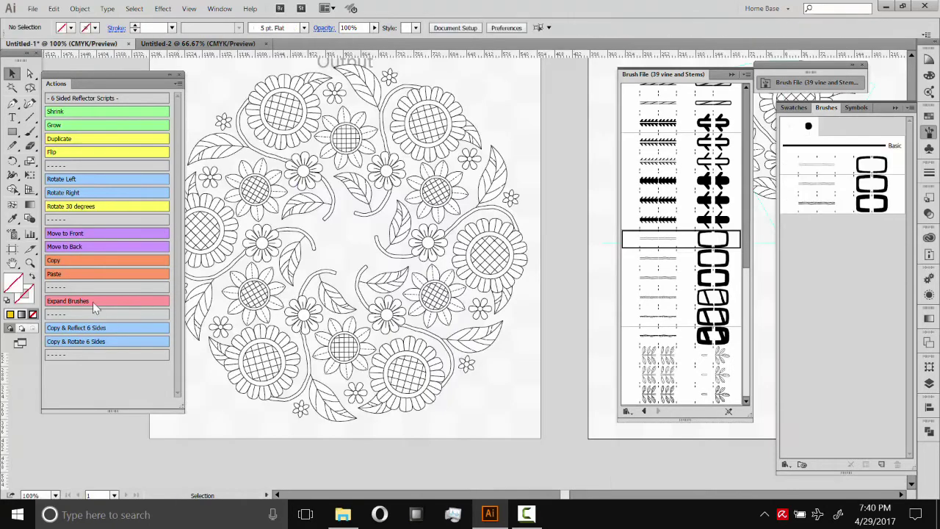
click(70, 273)
drag(483, 253, 342, 245)
Step: Align the middle flower with the rest of the mandala by horizontal and vertical centres and deselect everything
key(ctrl+a)
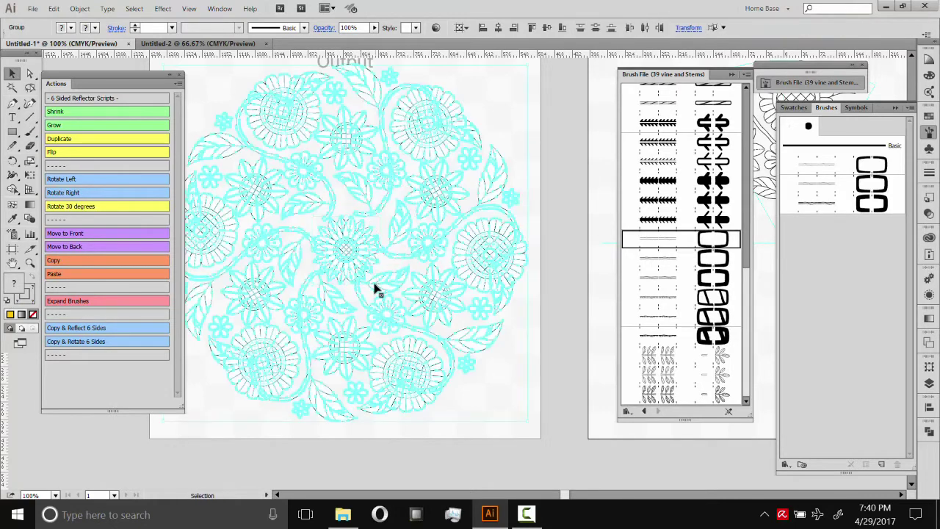
shift+click(366, 204)
click(498, 28)
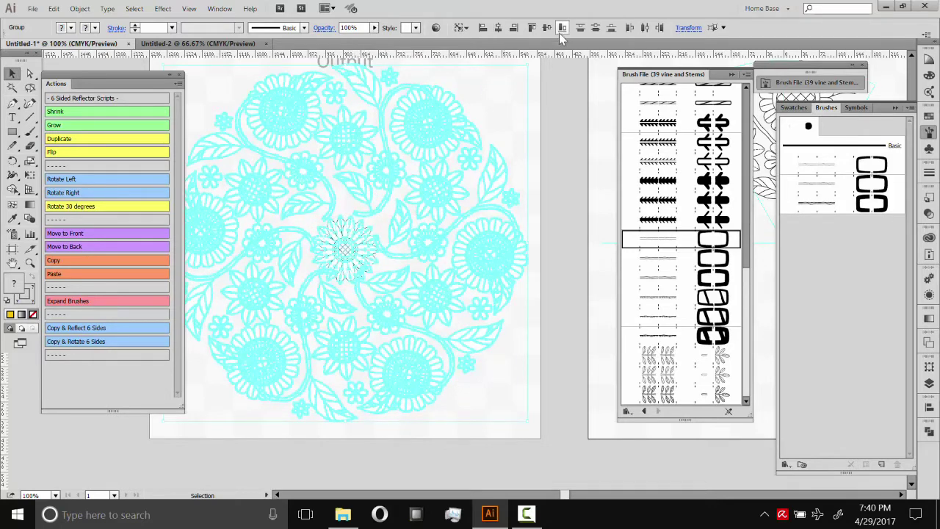
click(547, 28)
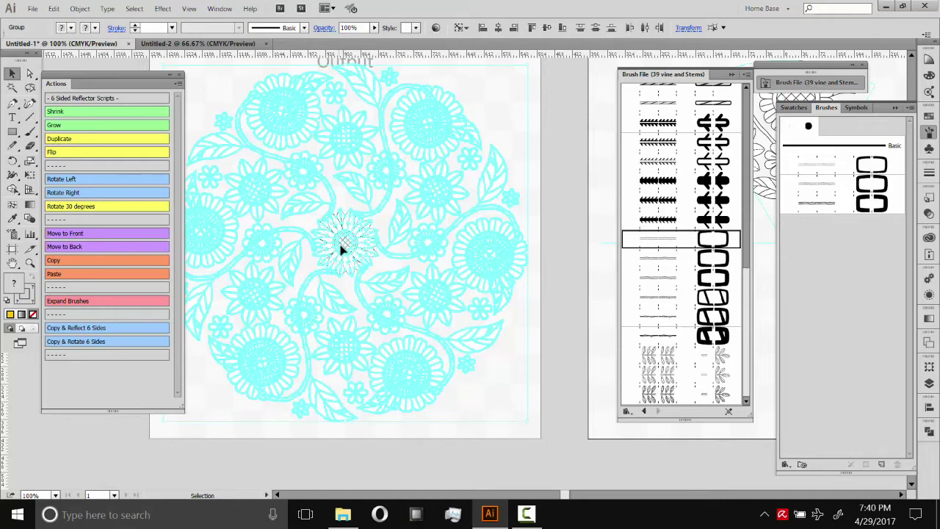
click(513, 86)
drag(507, 149, 523, 133)
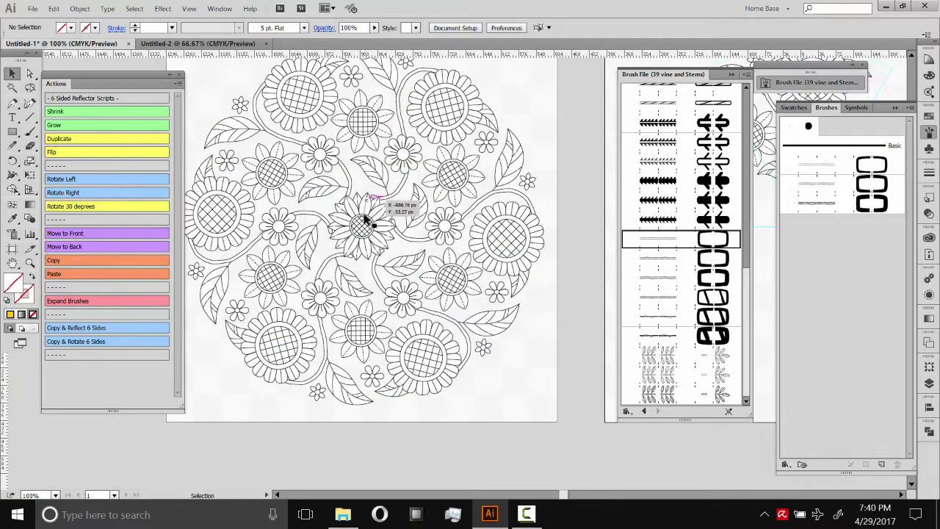
Step: Enlarge the mandala's central flower with the Grow action and deselect it
click(362, 225)
click(86, 130)
click(561, 91)
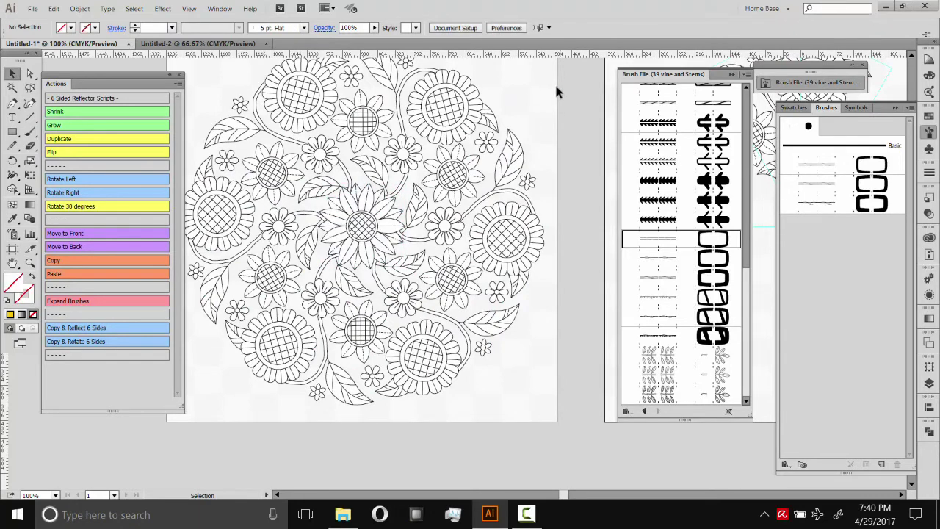
drag(537, 116, 553, 116)
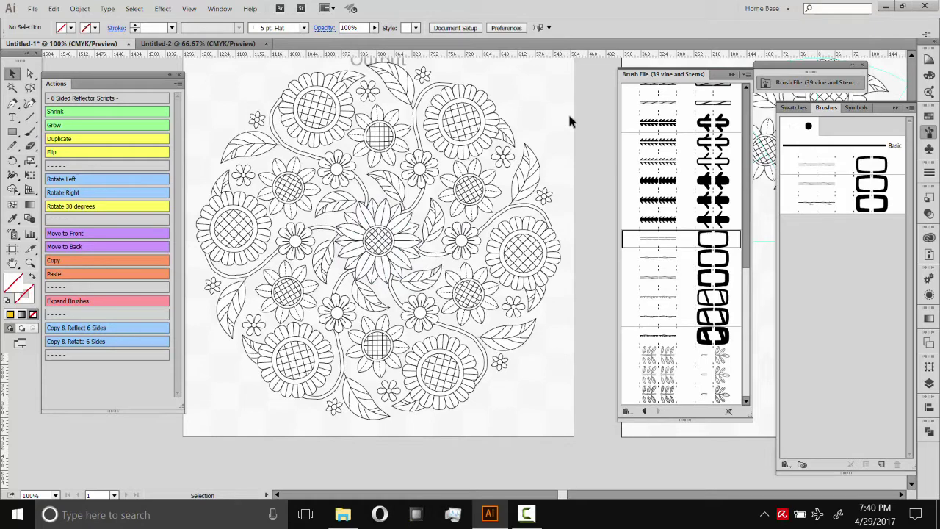
click(77, 304)
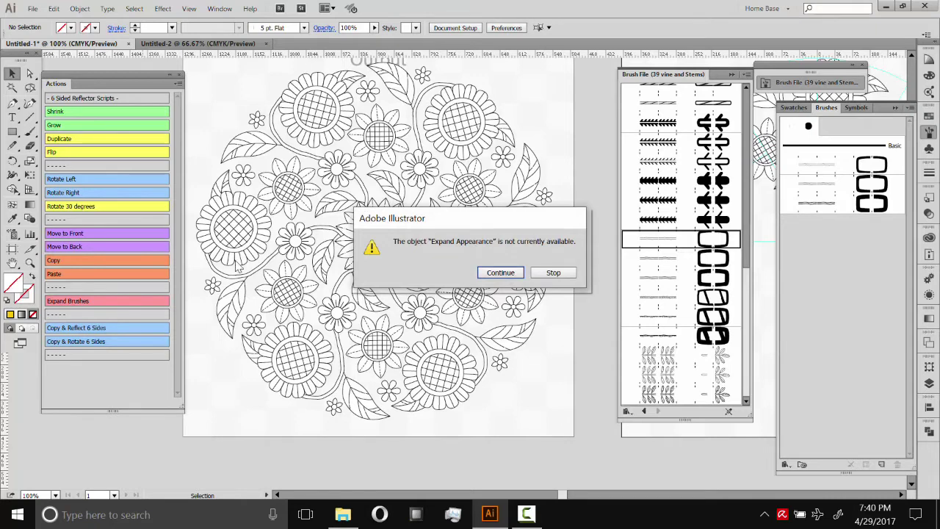
click(554, 273)
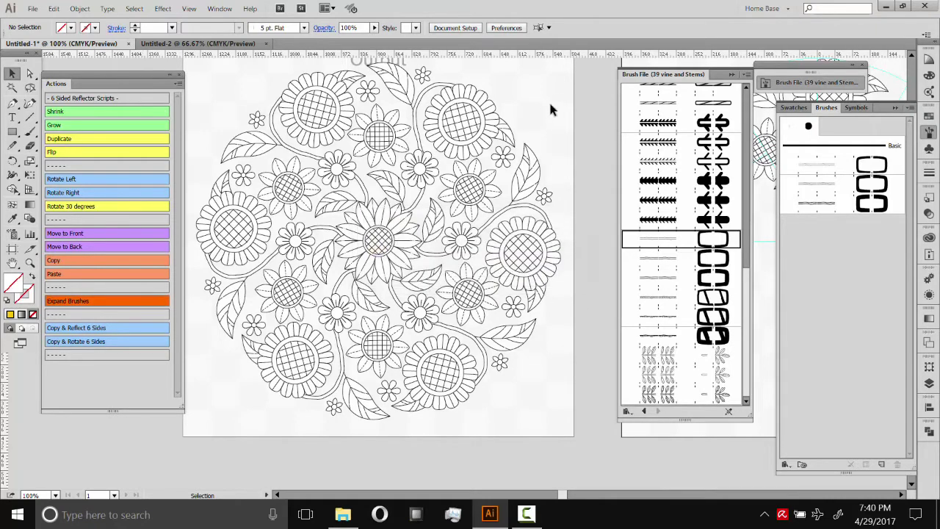
mouse_move(555, 182)
mouse_down()
mouse_move(564, 179)
mouse_move(564, 192)
mouse_up()
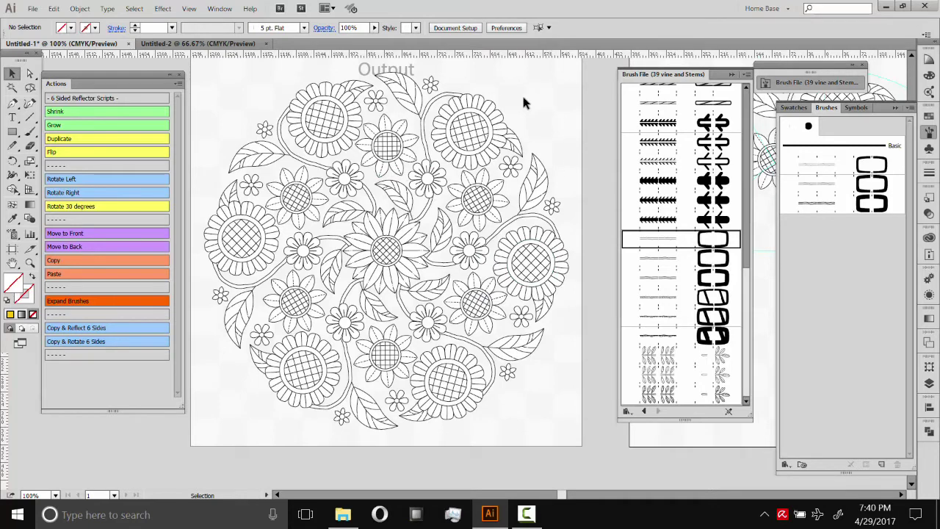
Step: Select the entire mandala on the output artboard and group it
drag(587, 446, 224, 79)
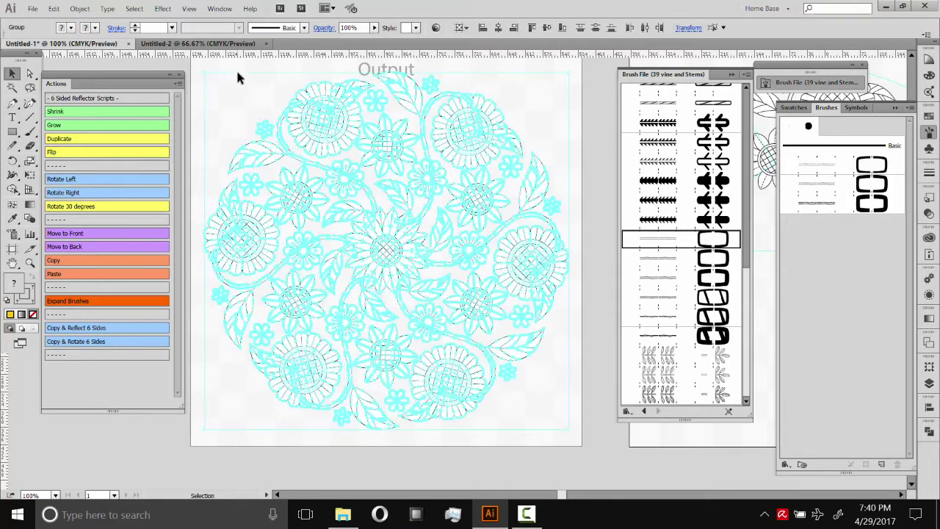
click(81, 9)
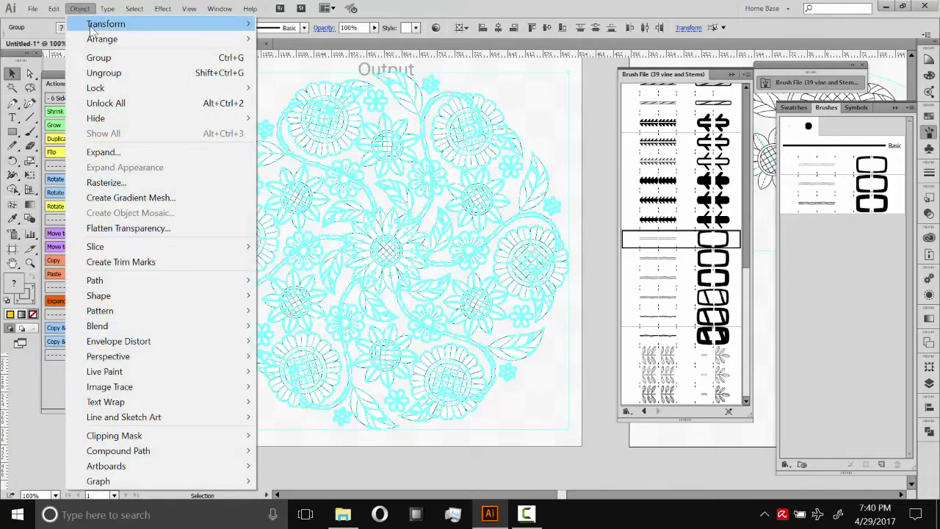
click(99, 57)
Step: Create a new document in pixel units, 1000 px wide and 1000 px high
click(33, 8)
click(37, 16)
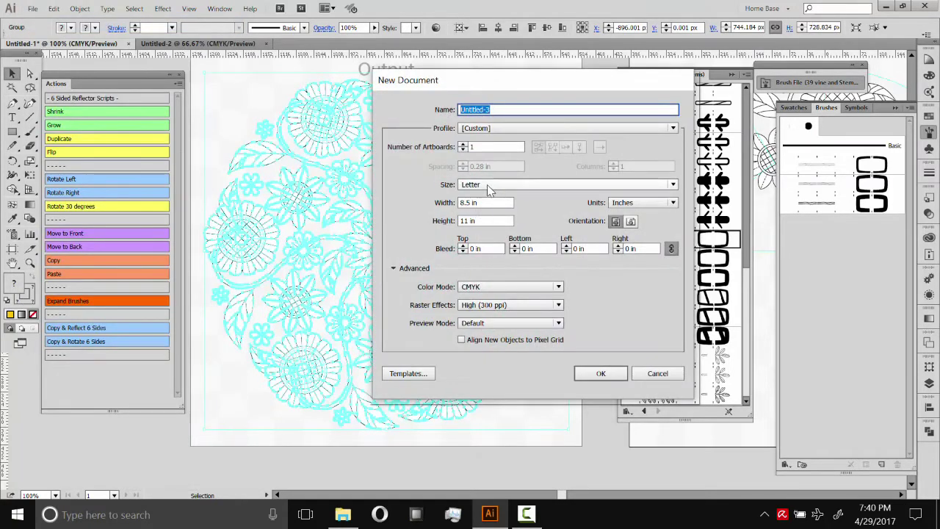
click(656, 206)
click(630, 280)
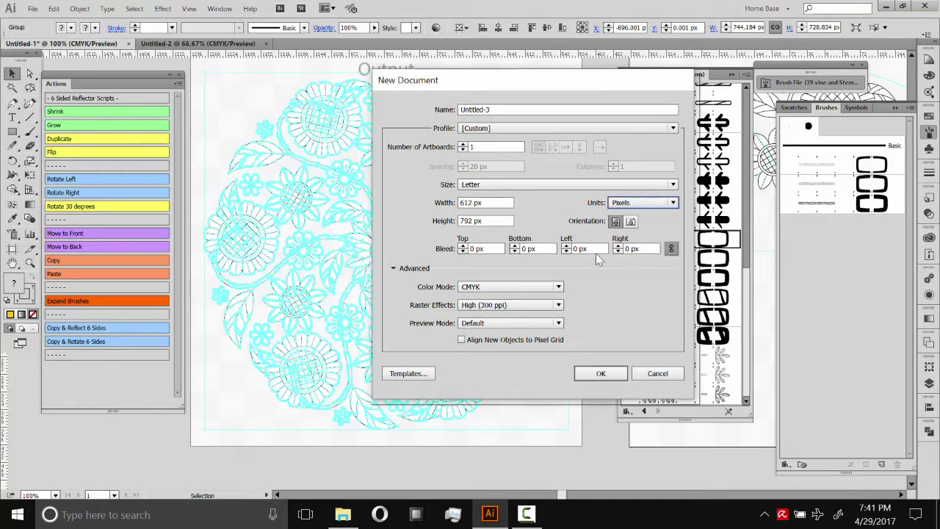
double_click(491, 202)
text(1000)
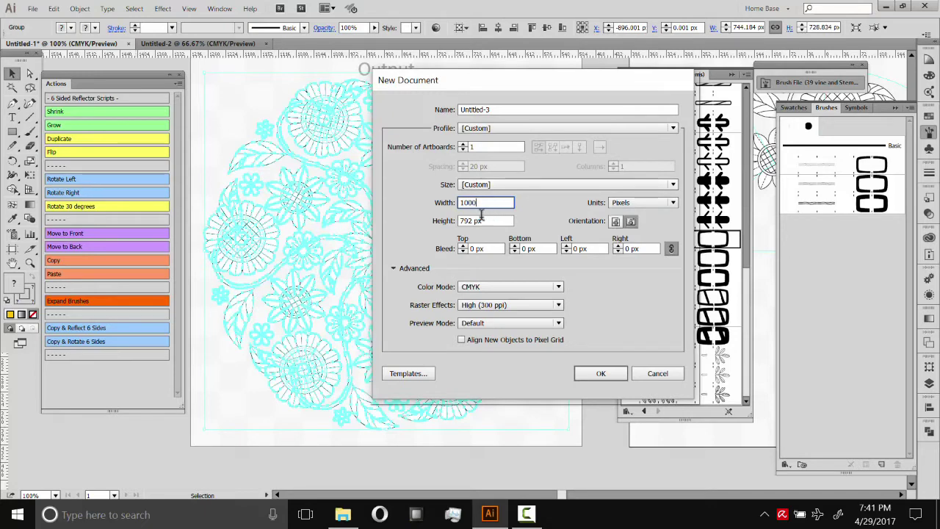
key(Tab)
text(1000)
click(601, 373)
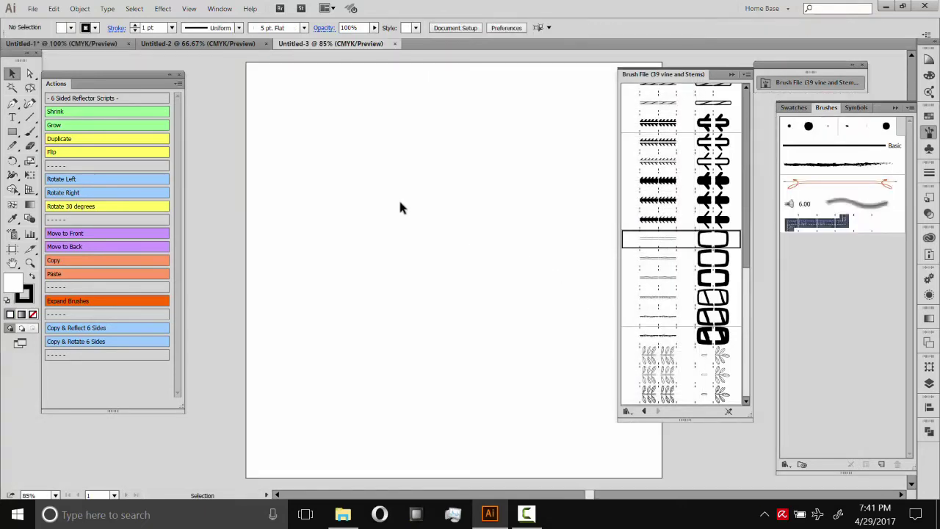
click(110, 273)
click(502, 227)
key(ctrl+z)
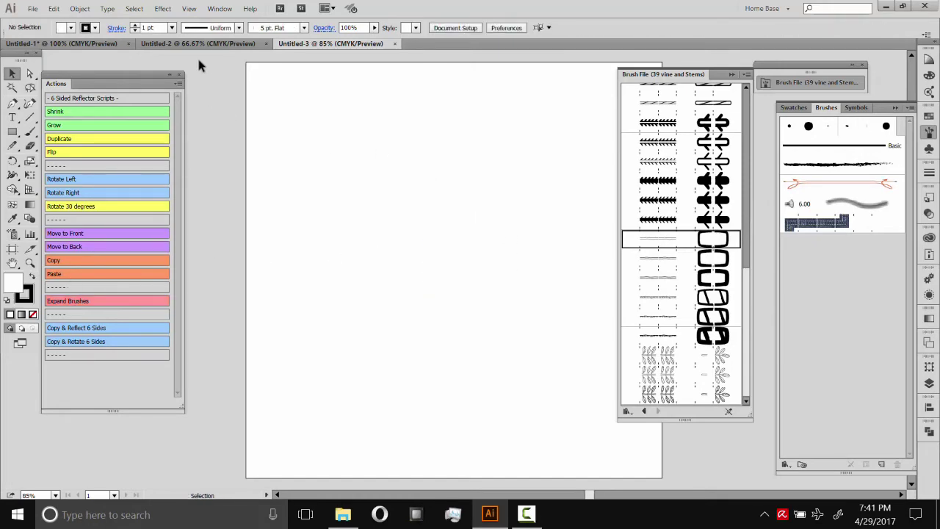
Step: Copy the grouped mandala from Untitled-1, paste it into Untitled-3, and deselect it
click(197, 44)
click(88, 45)
click(55, 9)
click(100, 73)
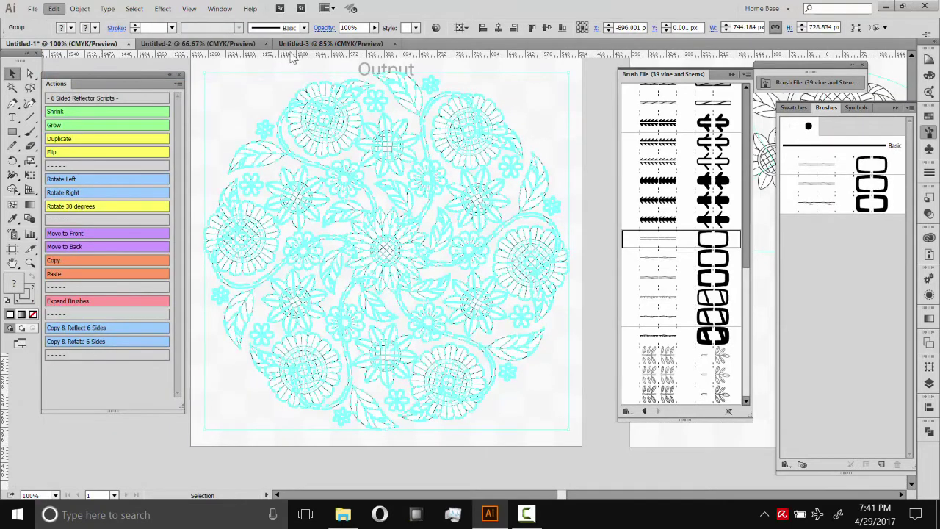
click(330, 44)
click(64, 9)
click(66, 86)
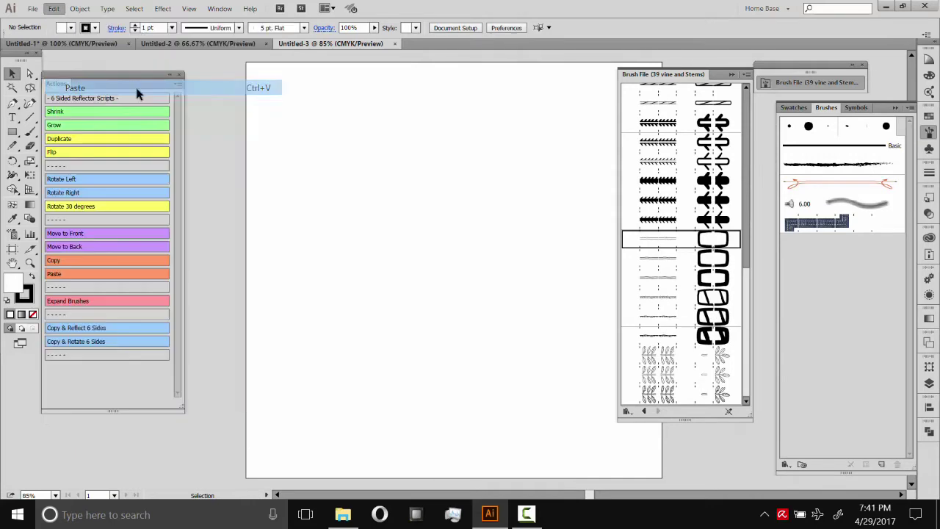
drag(478, 187, 432, 164)
click(543, 106)
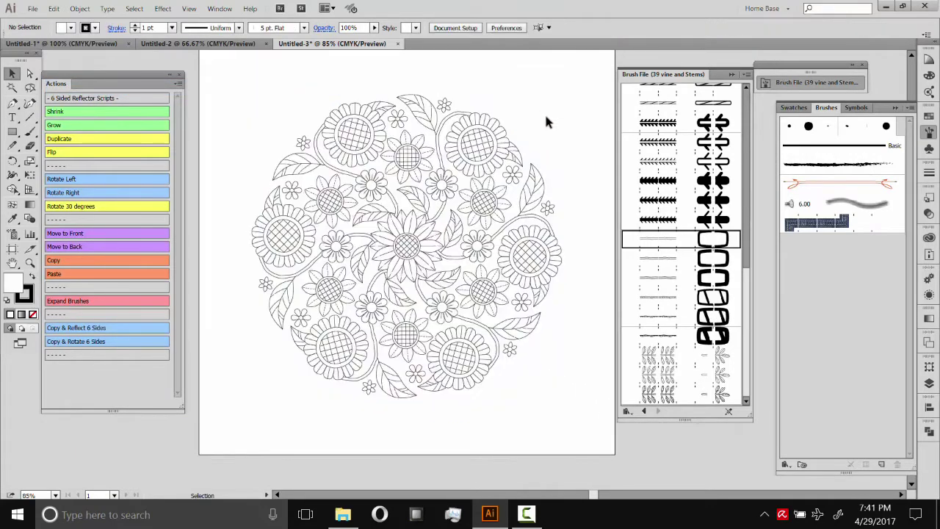
Step: Scale the grouped mandala up from its centre to about 888 px wide and 870 px high, and deselect it
drag(547, 105, 527, 121)
click(378, 298)
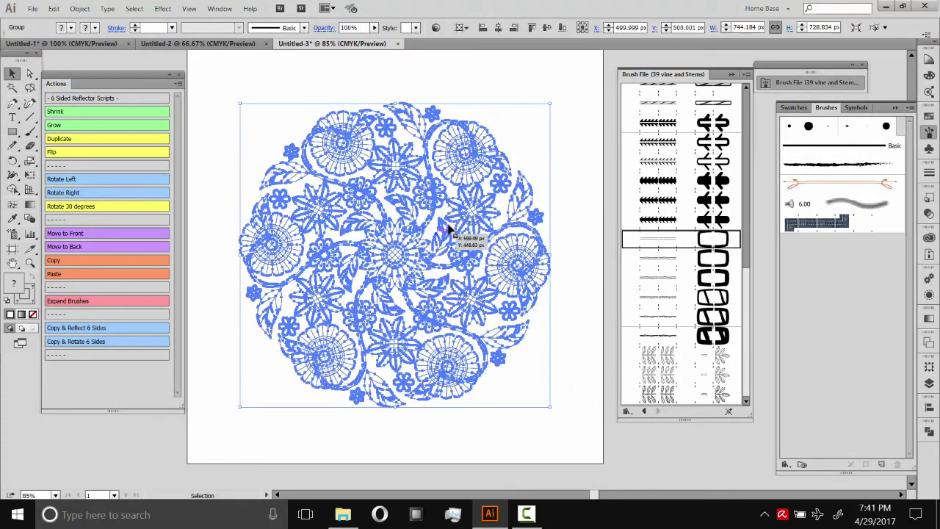
drag(551, 256, 580, 257)
drag(495, 259, 512, 265)
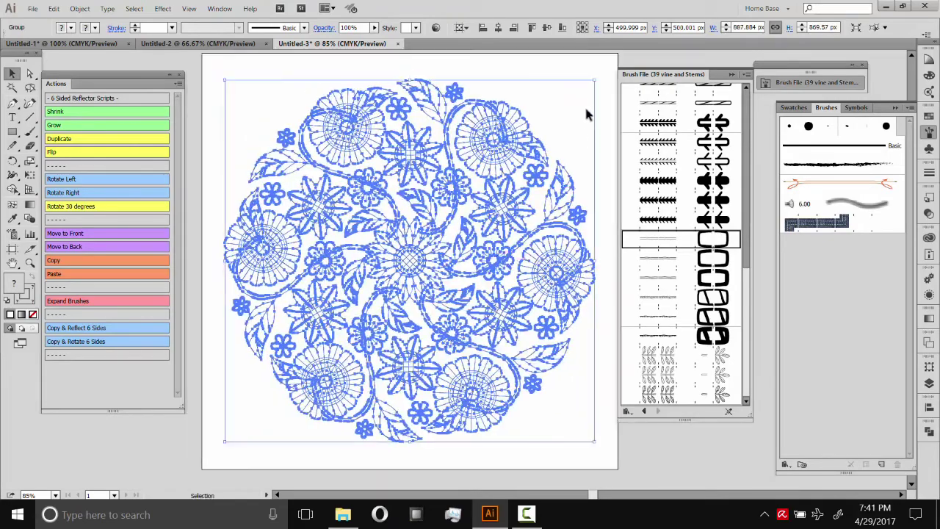
click(586, 110)
drag(555, 207, 557, 193)
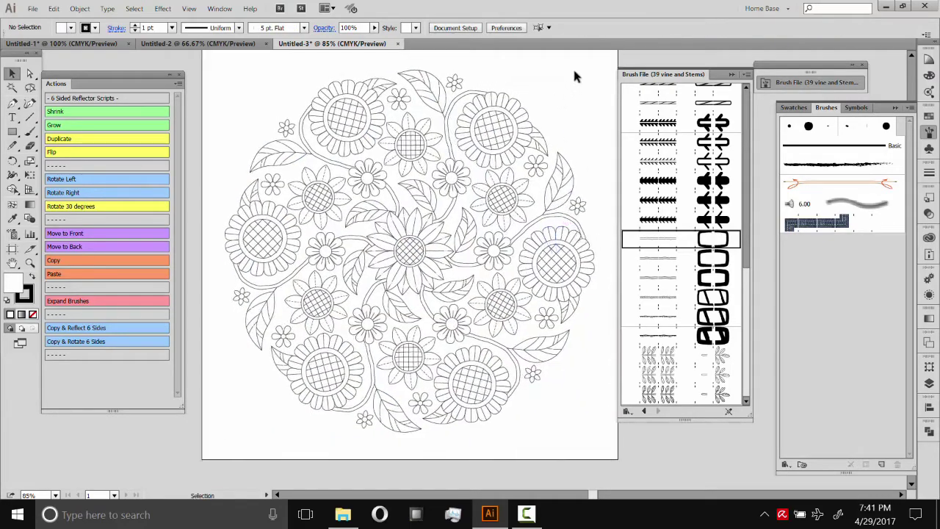
Step: Try heavier stroke weights on the whole mandala, including an entry of 1, and deselect it
click(289, 193)
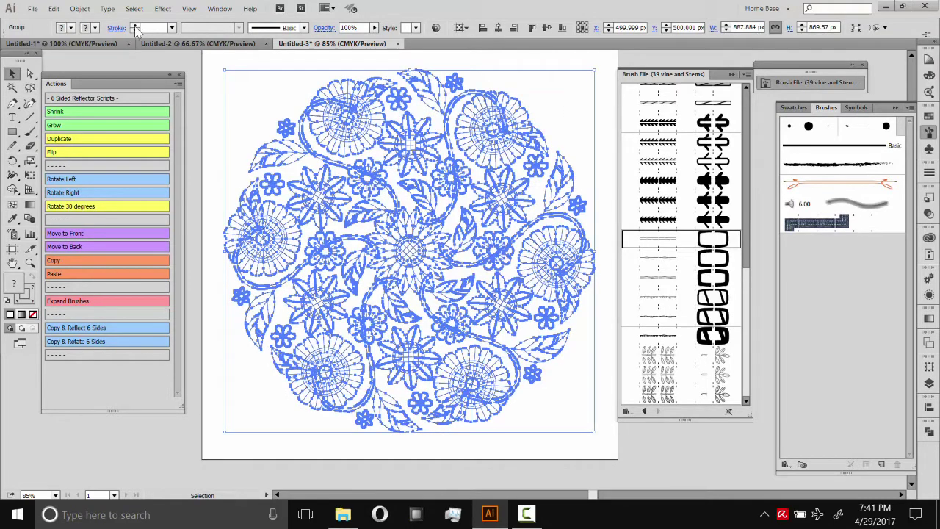
click(268, 130)
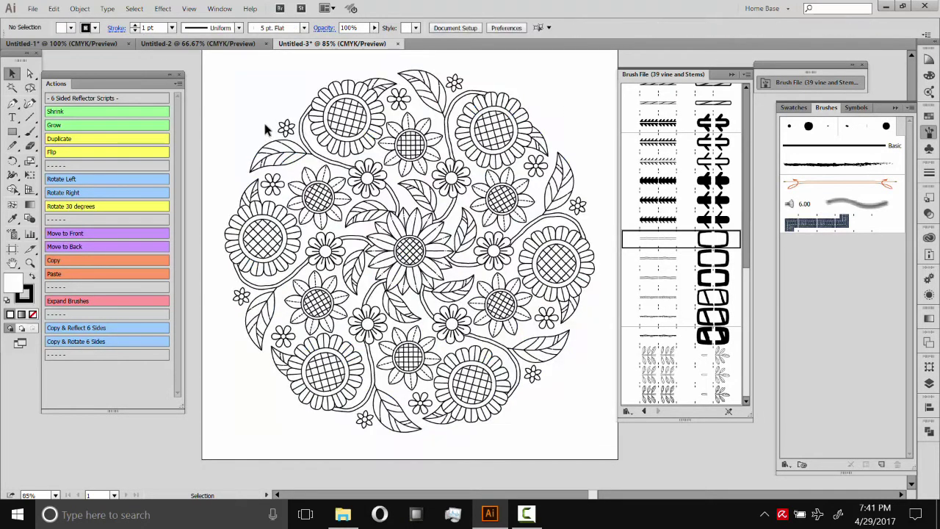
drag(608, 63, 204, 441)
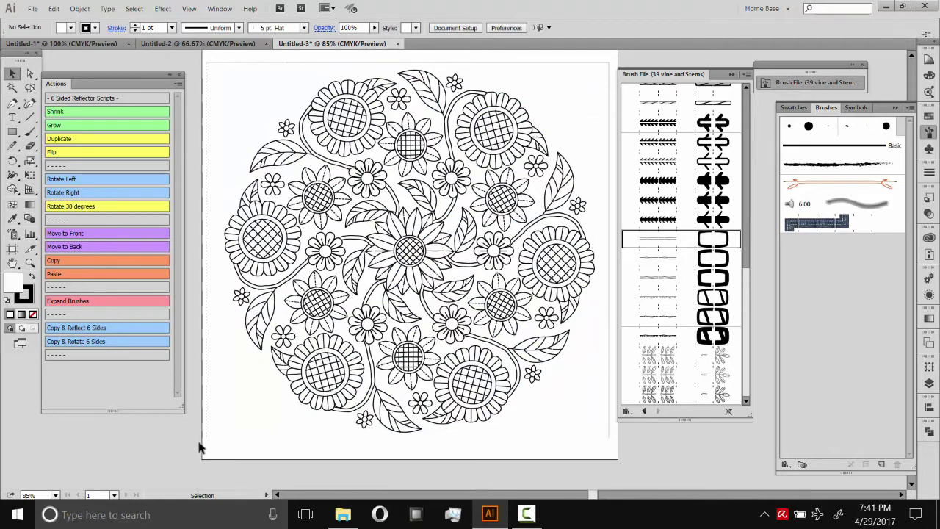
click(146, 27)
text(1)
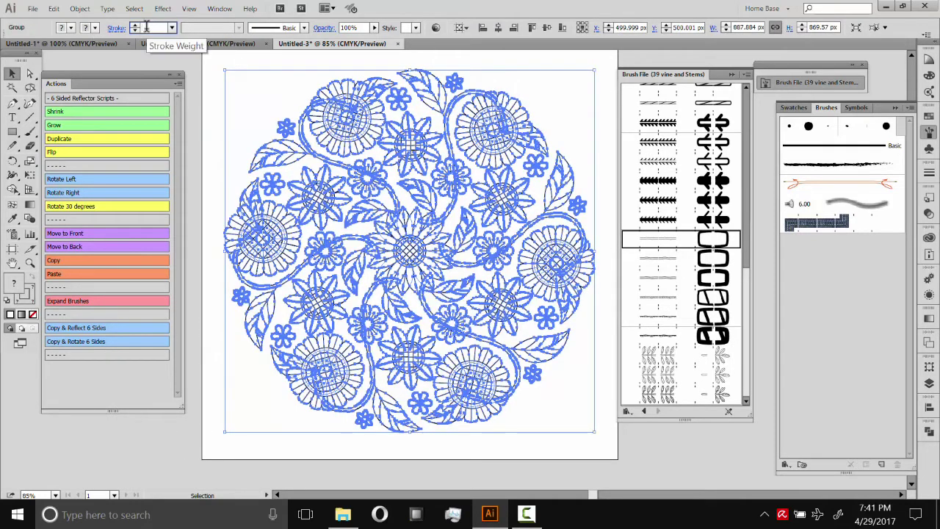
key(Return)
click(543, 64)
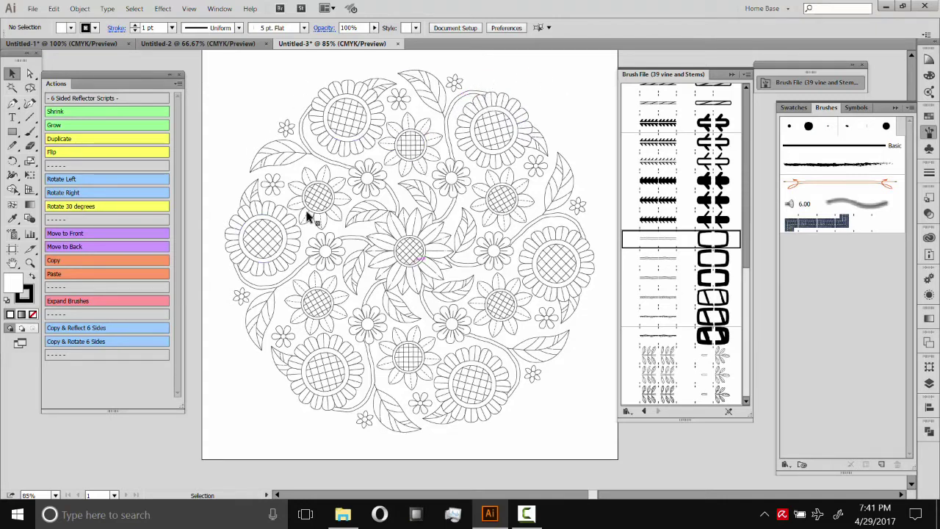
Step: Centre the mandala on the artboard at X 500 px, Y 500 px and open it in Save for Web
click(473, 166)
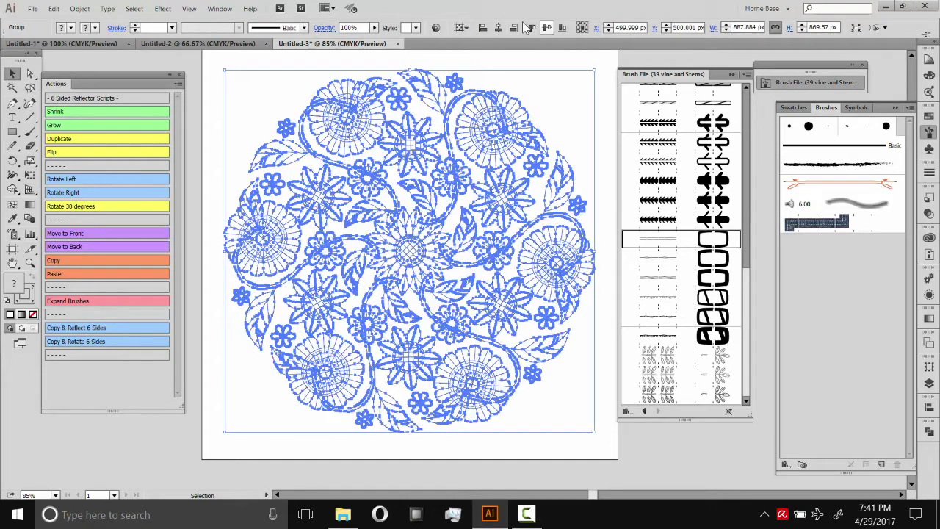
click(33, 9)
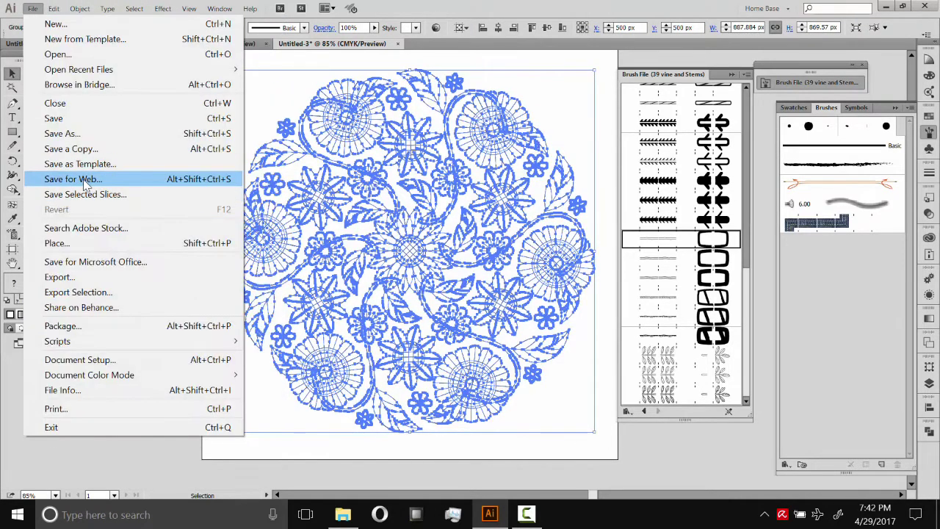
click(84, 183)
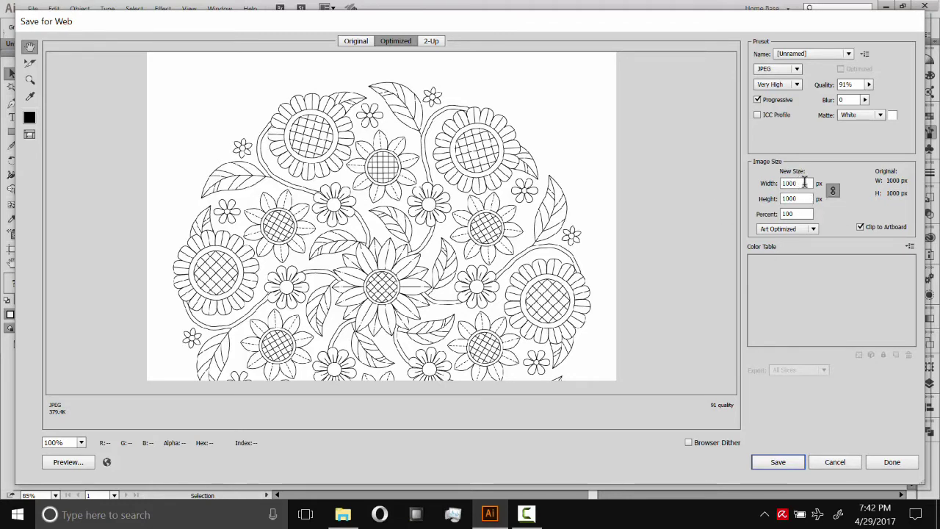
Step: Save the mandala as a PNG-24 image with transparency, 3000 px wide and 3000 px high
double_click(787, 183)
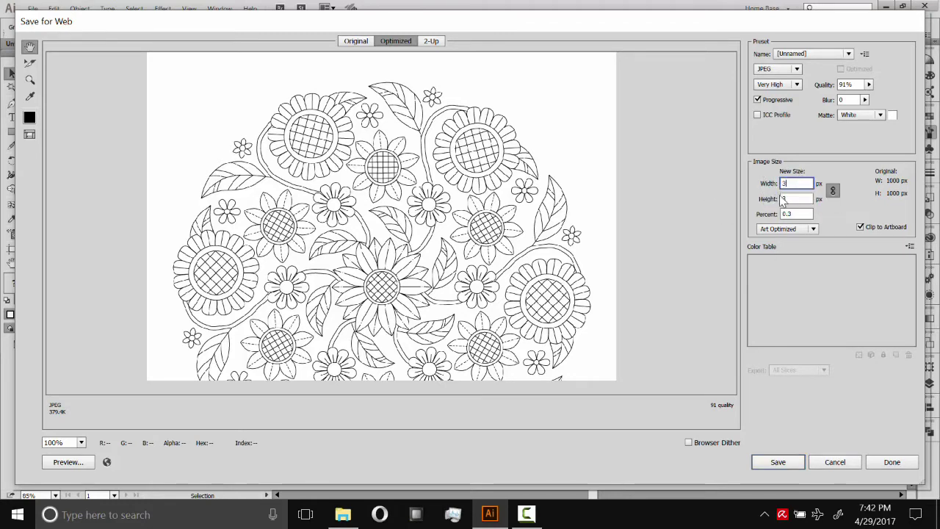
click(797, 197)
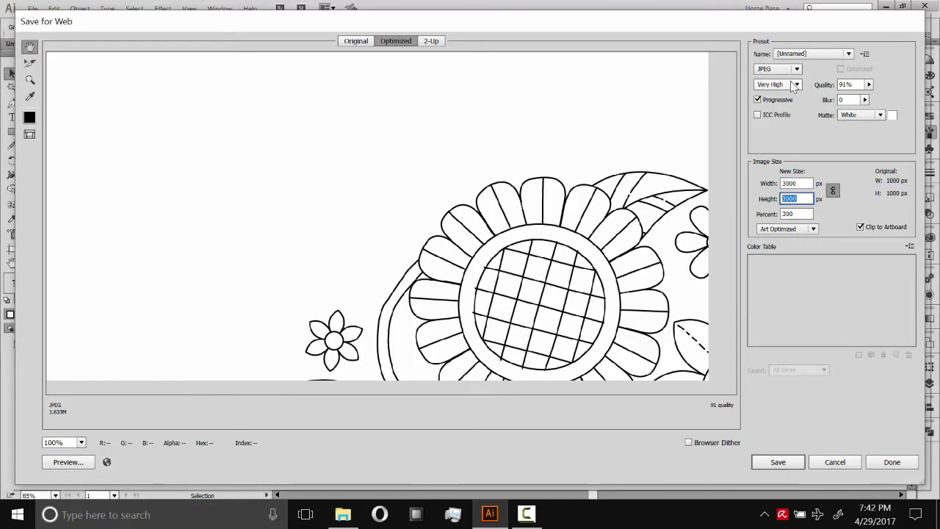
drag(598, 269, 621, 153)
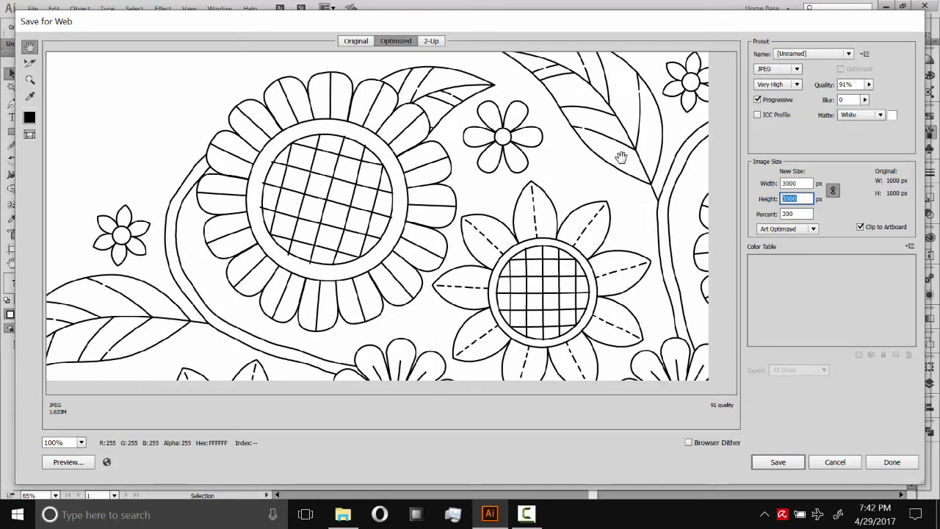
click(789, 69)
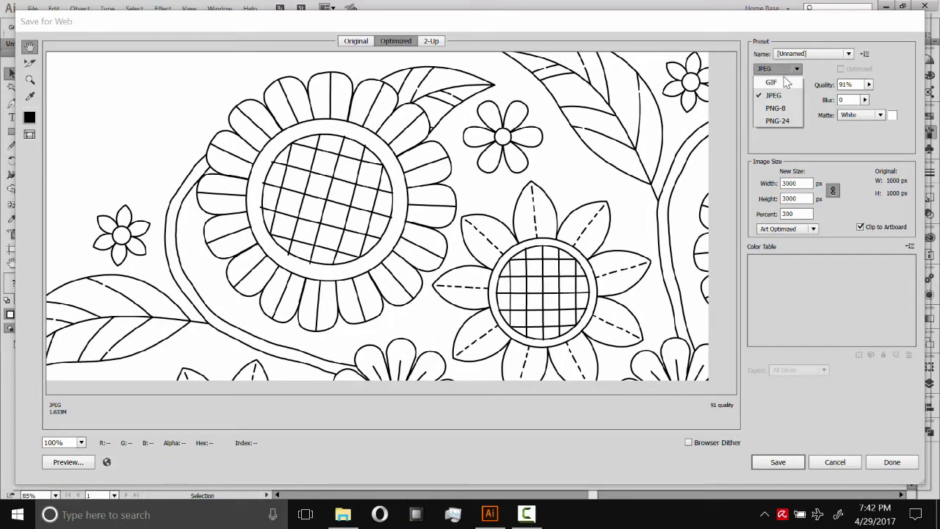
click(780, 127)
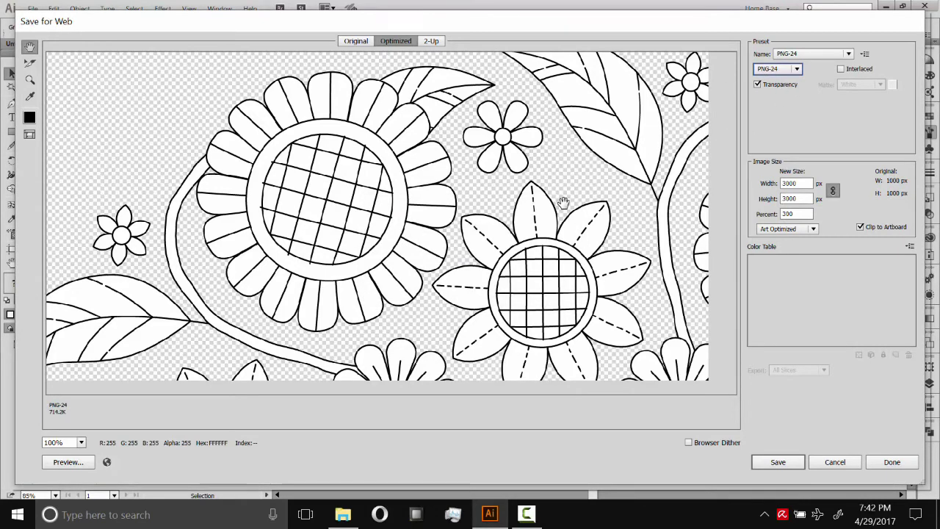
drag(510, 205, 452, 86)
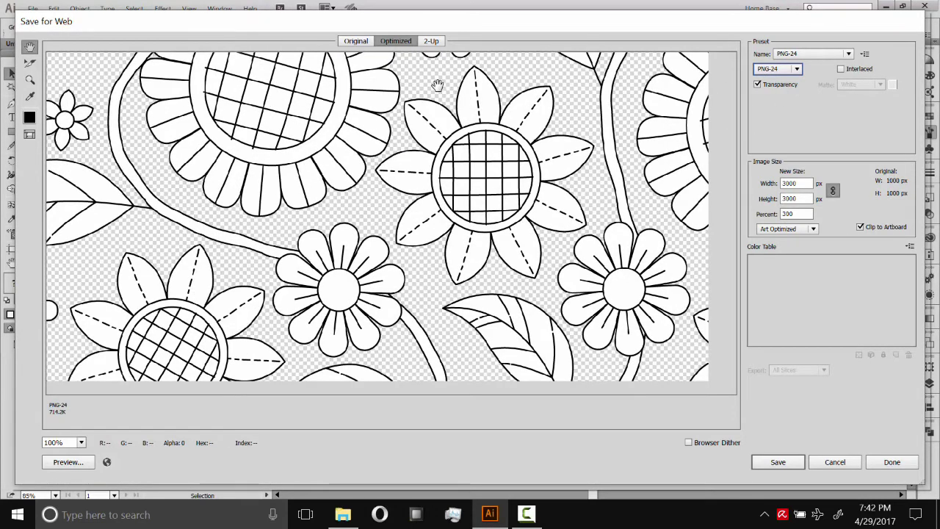
click(776, 465)
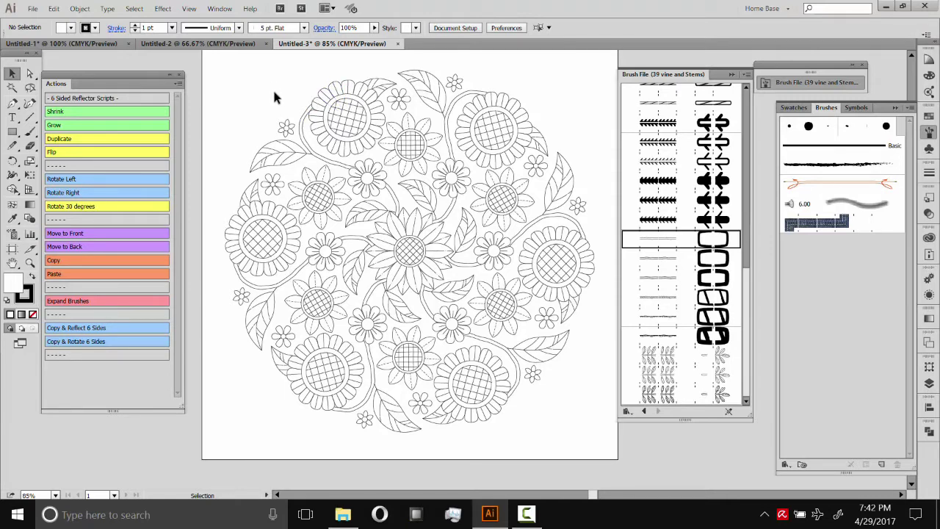
Step: Open the 4-sided Reflector Template.ait file from the [2] Templates and Actions folder
click(33, 9)
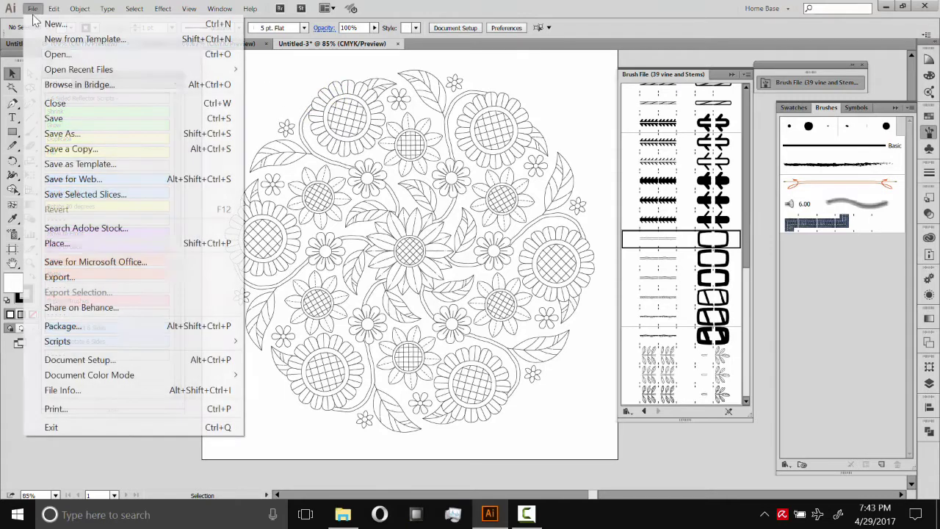
click(58, 55)
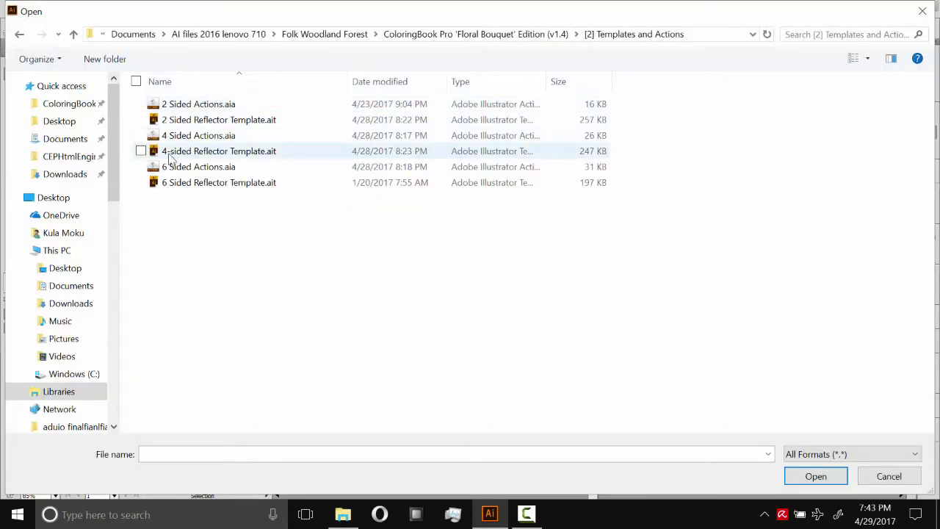
click(218, 154)
click(802, 481)
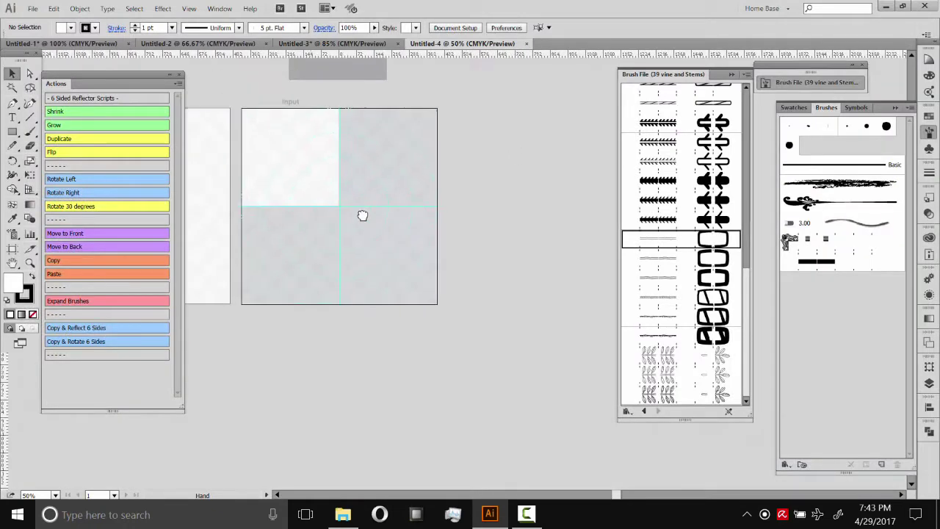
Step: Examine the white drawing quarter and its circular guides on the template's input artboard
drag(362, 216, 389, 212)
click(30, 262)
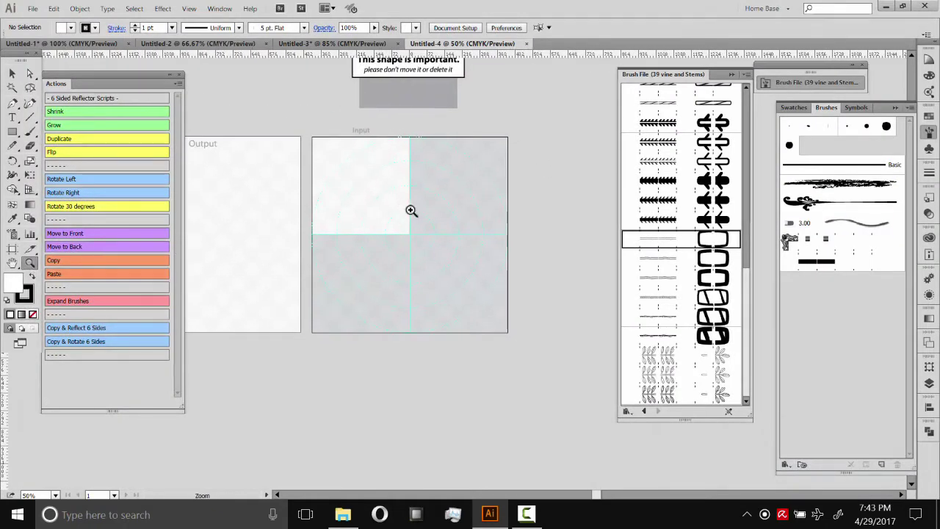
click(404, 203)
click(458, 277)
click(449, 292)
drag(436, 300, 458, 239)
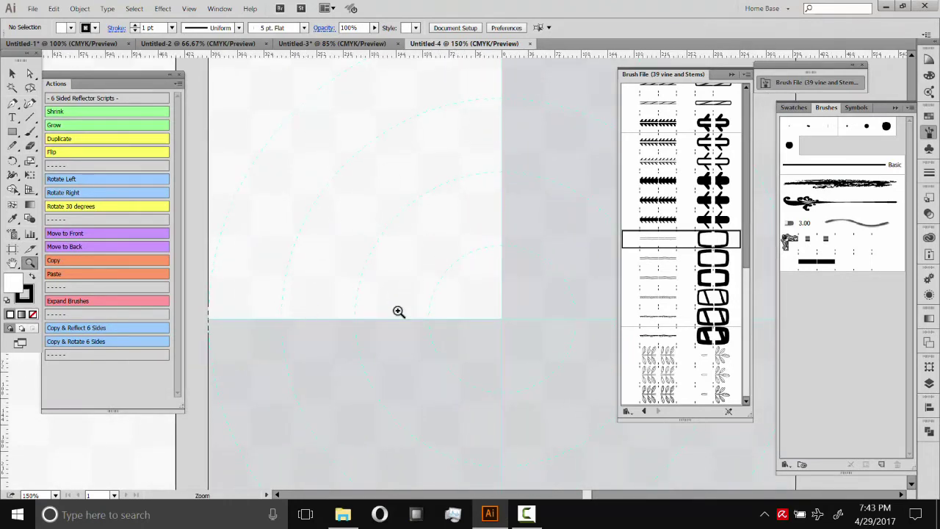
scroll(485, 166, up, 3)
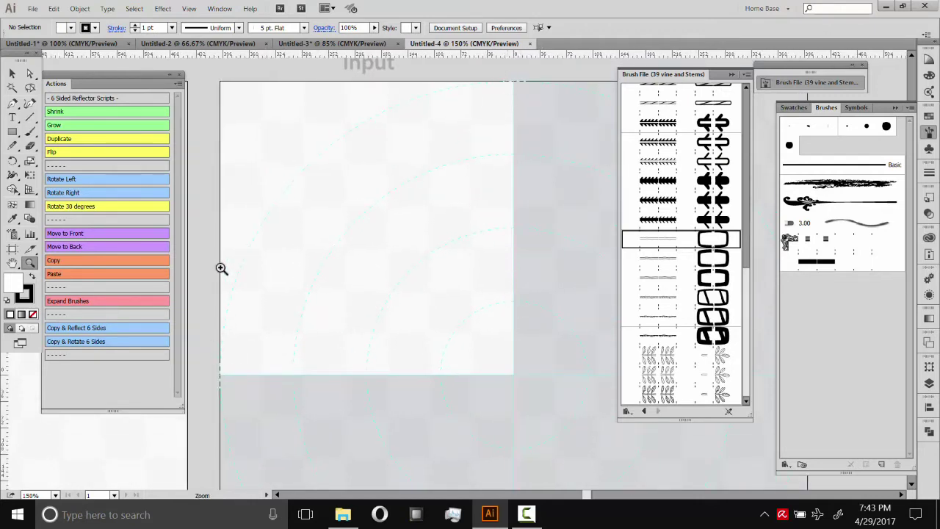
scroll(432, 187, down, 3)
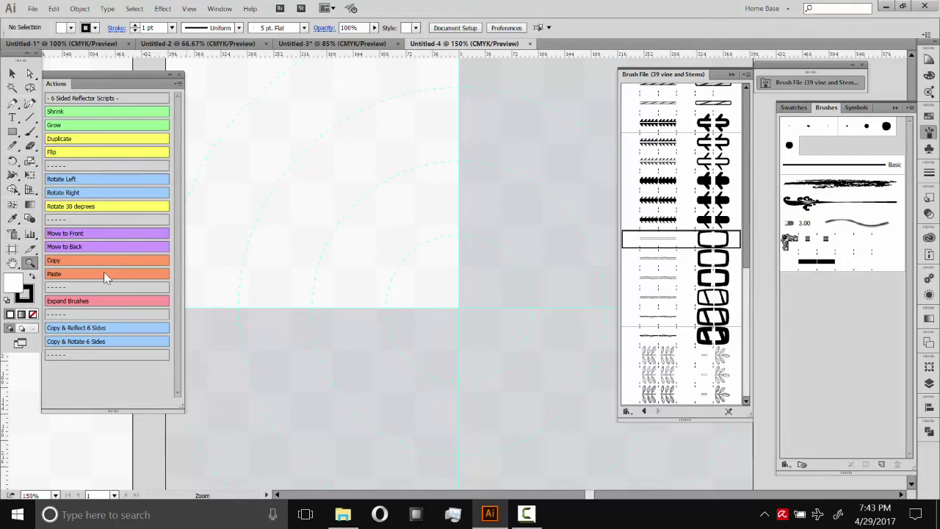
Step: Clear all the 6-sided reflector actions from the action list
click(177, 85)
click(235, 297)
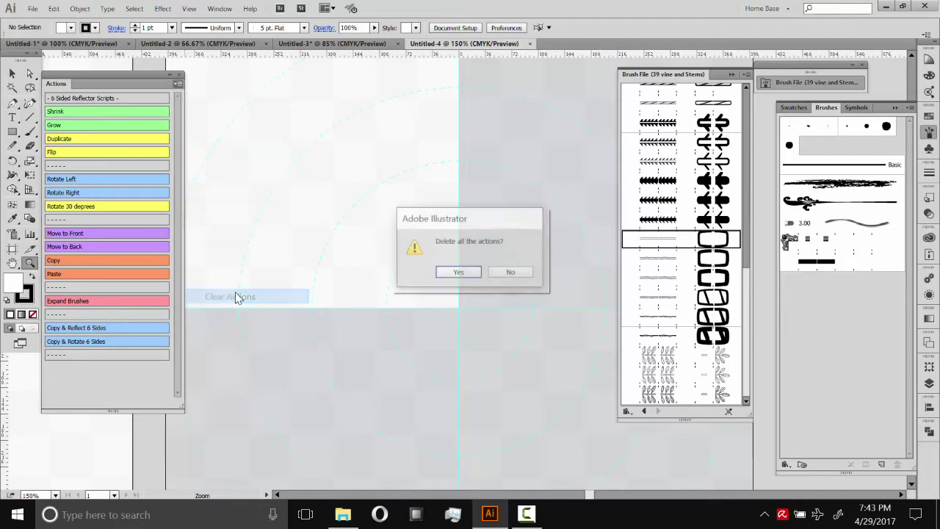
key(Return)
Step: Load the 4 Sided Actions.aia set from the [2] Templates and Actions folder
click(177, 85)
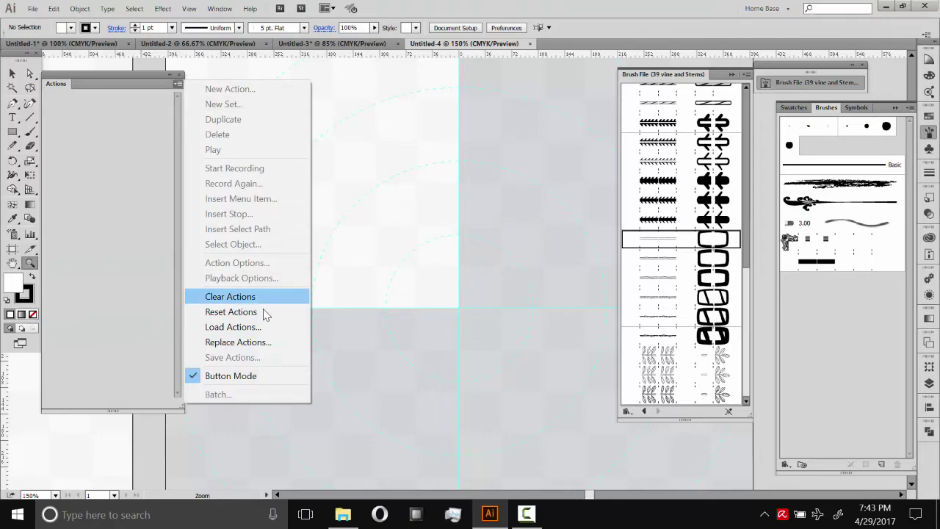
click(254, 325)
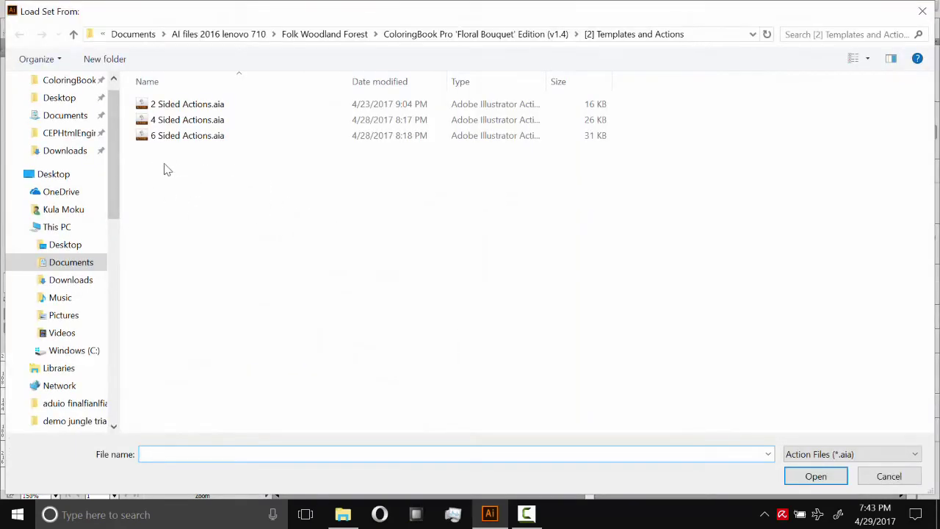
scroll(66, 139, up, 1)
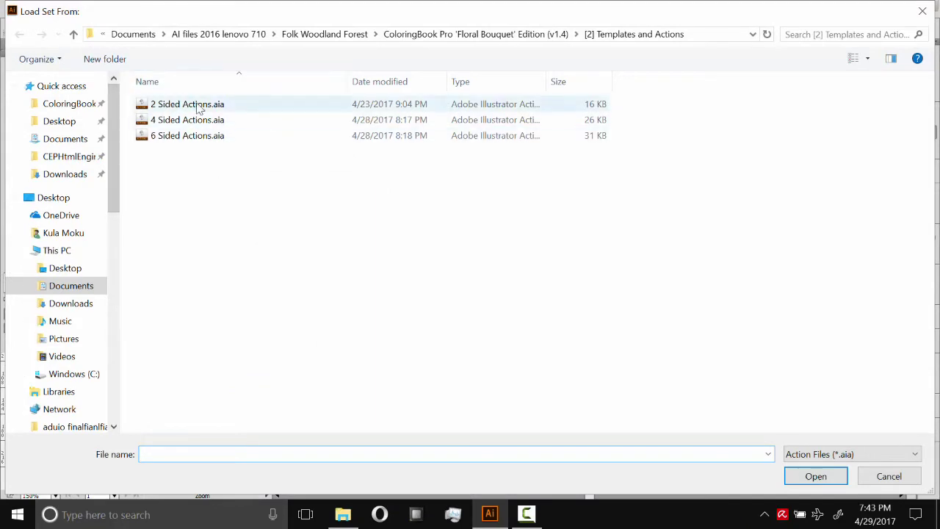
click(72, 103)
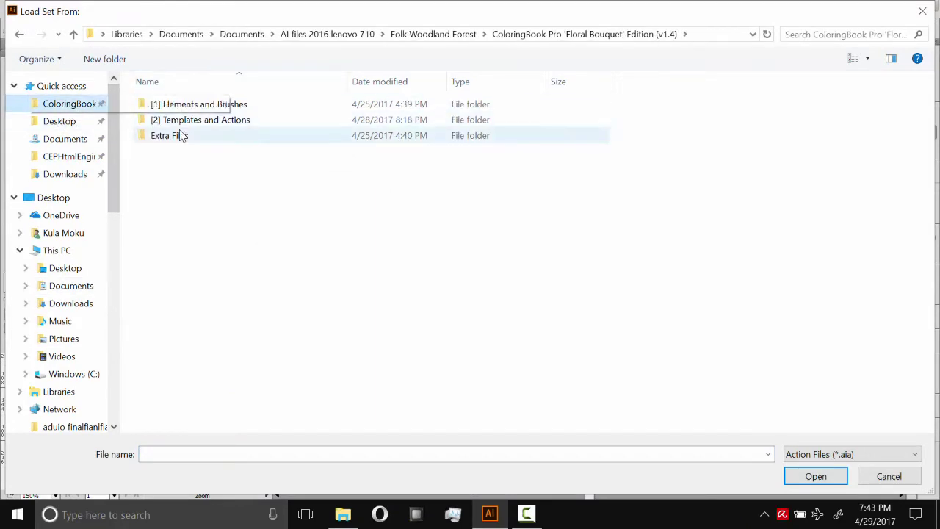
click(203, 124)
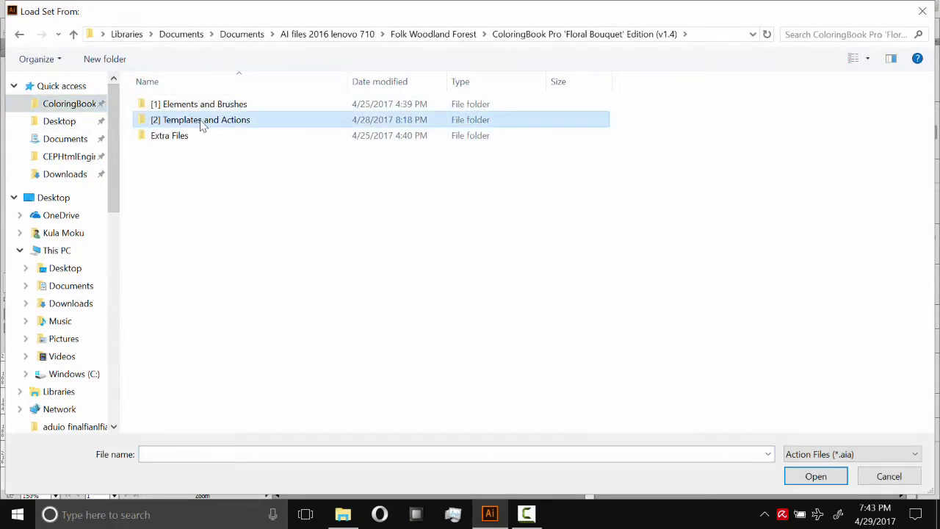
double_click(203, 124)
double_click(172, 121)
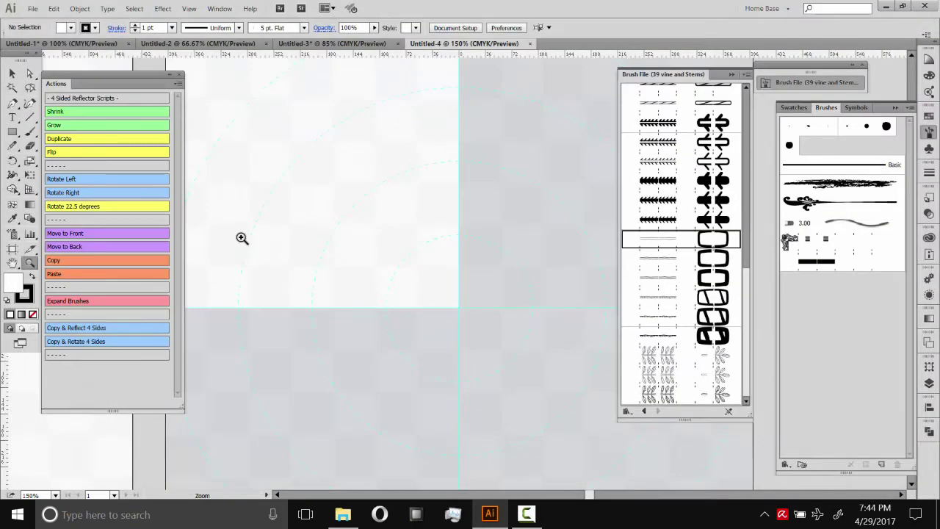
Step: Draw a freehand wavy curve about 255 px wide and 267 px tall with the Pencil tool, across the white drawing quarter
drag(285, 108, 355, 216)
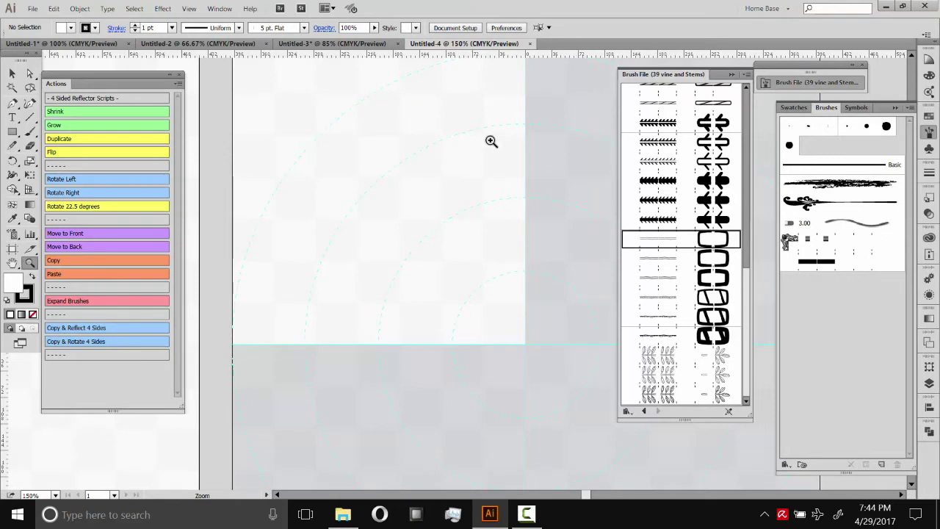
click(12, 144)
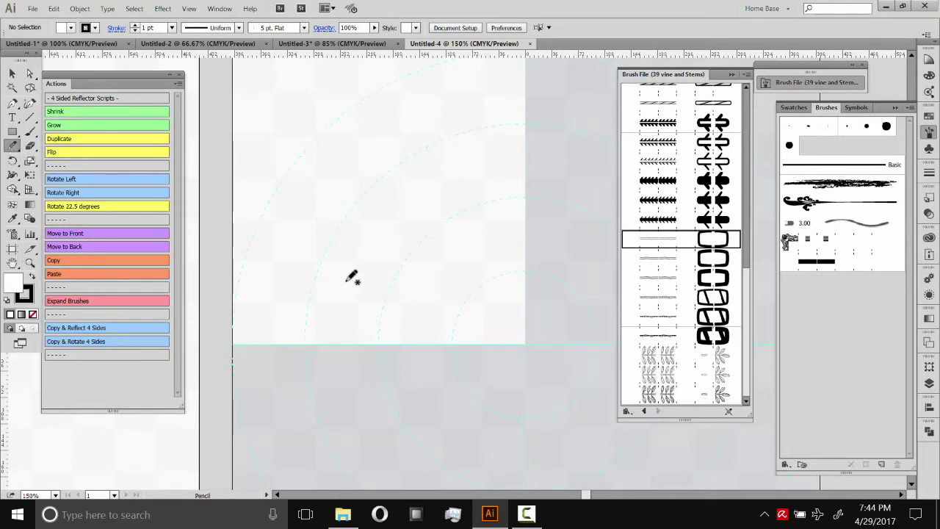
drag(357, 320, 362, 252)
drag(396, 204, 451, 190)
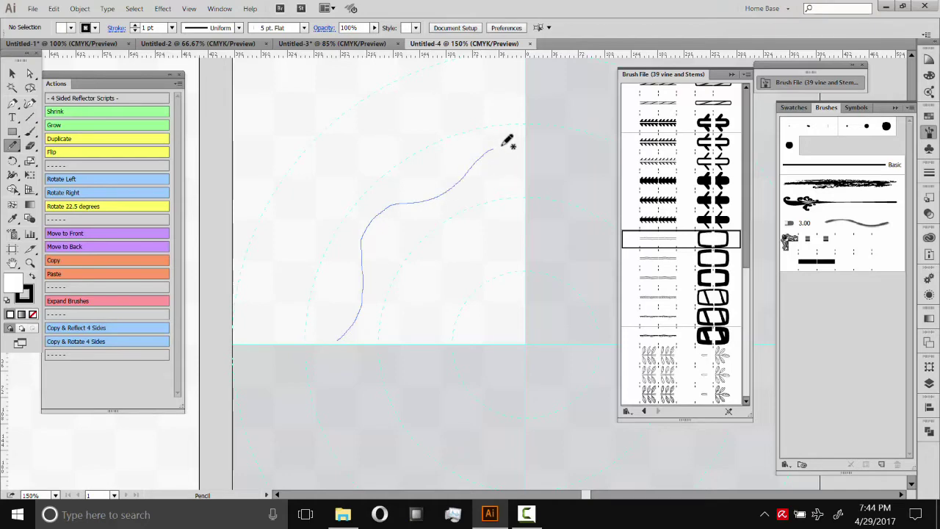
drag(504, 145, 524, 144)
key(v)
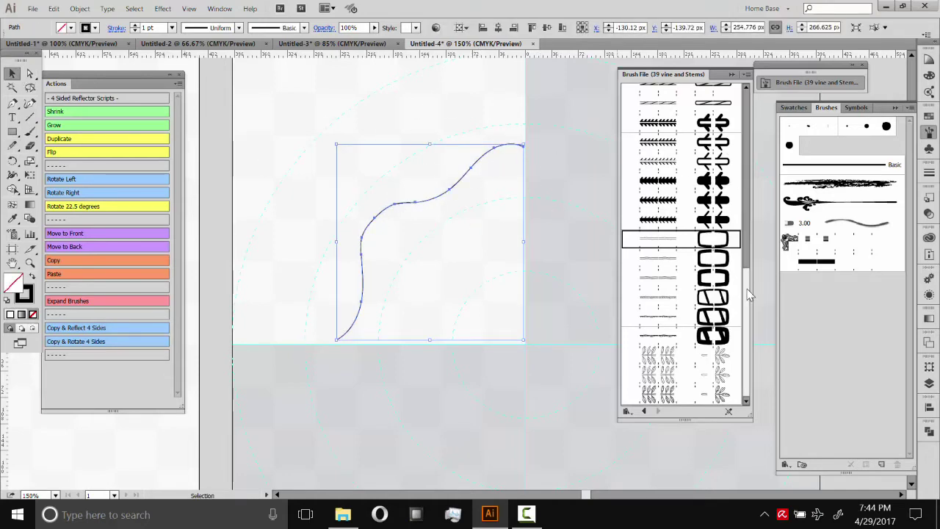
Step: Apply the outlined thorny stem brush from the 39 vine and Stems library to the wavy curve, after trying the neighbouring brushes
scroll(669, 206, up, 5)
click(660, 178)
click(661, 195)
click(660, 212)
click(657, 178)
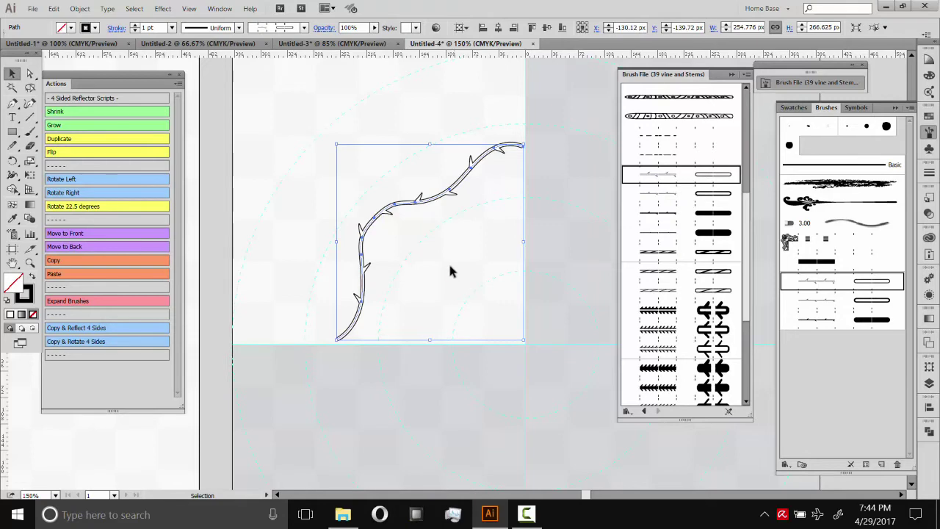
click(475, 275)
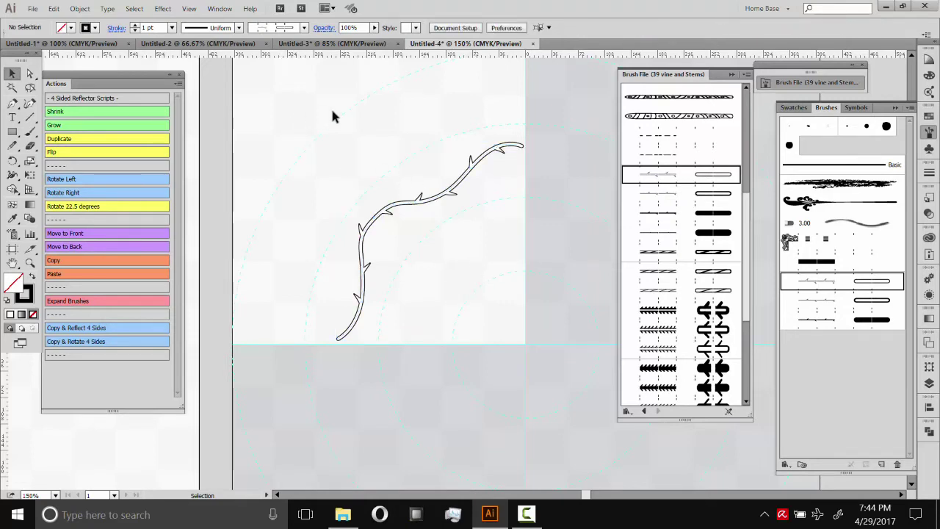
Step: Copy the row of seven fern-like leaves from the leaf collection in Untitled-2
click(227, 44)
key(space)
drag(245, 154, 398, 175)
drag(326, 213, 494, 130)
drag(384, 201, 433, 200)
drag(534, 282, 445, 214)
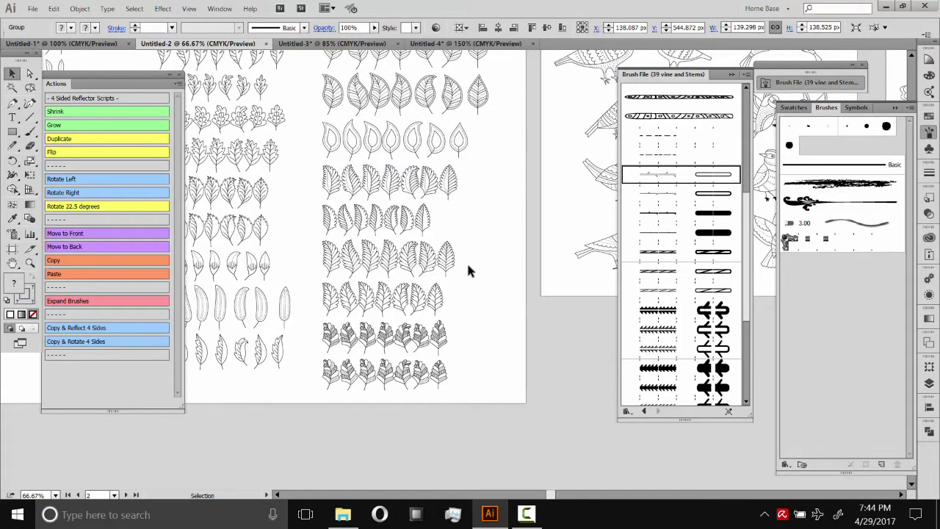
drag(473, 263, 295, 244)
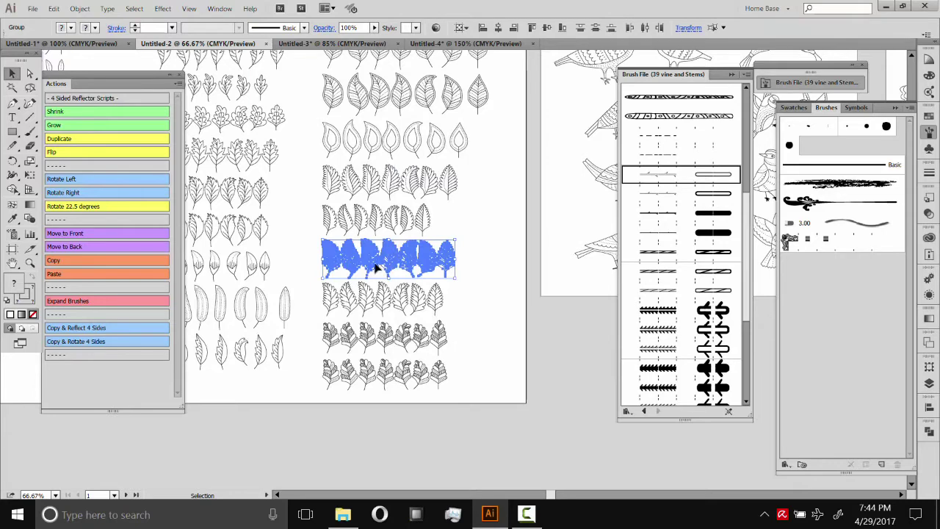
click(68, 262)
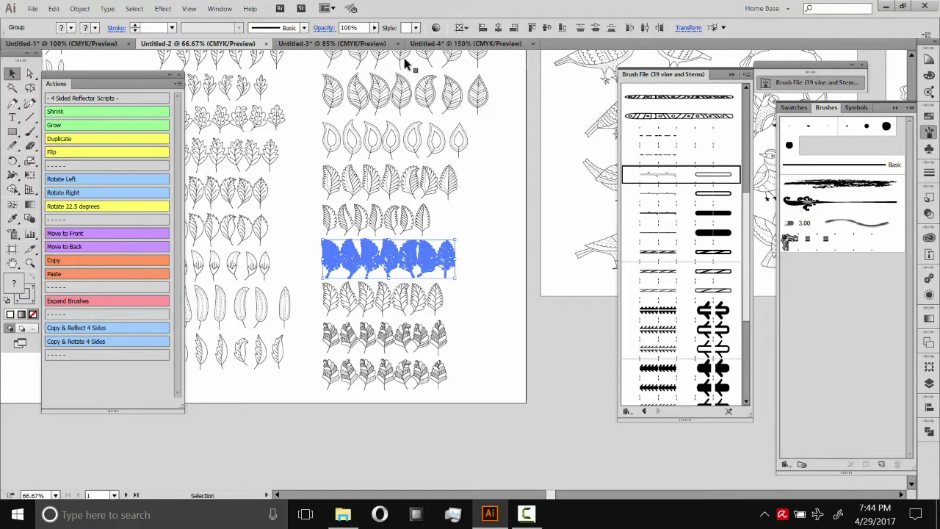
Step: Paste the fern-like leaves into Untitled-4 and place the row just below the white drawing quarter
click(422, 44)
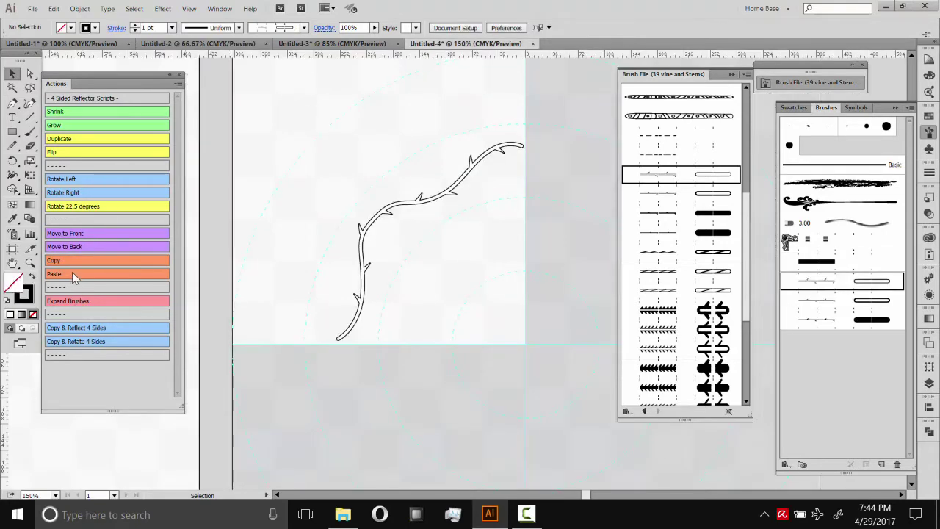
click(72, 274)
drag(457, 252, 419, 380)
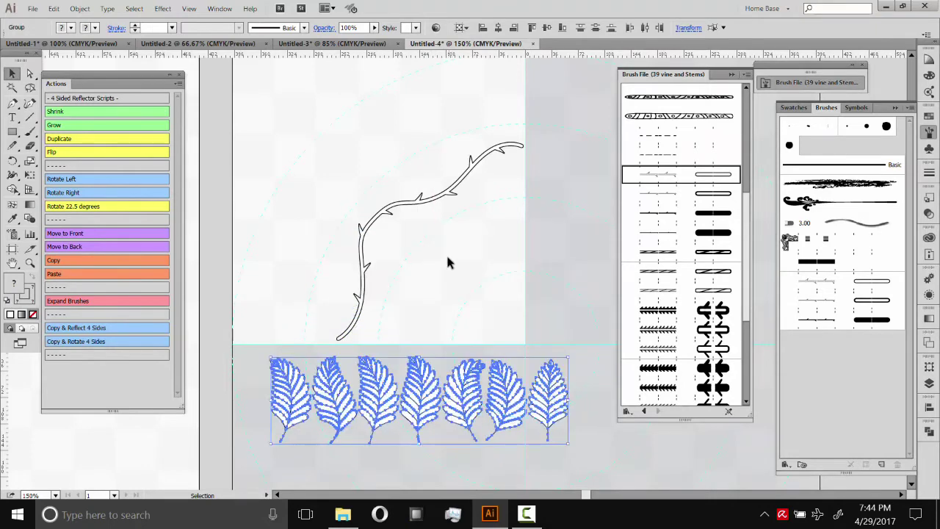
click(296, 130)
Step: Copy a row of seven small rounded leaves with a central vein from the leaf collection in Untitled-2
click(227, 45)
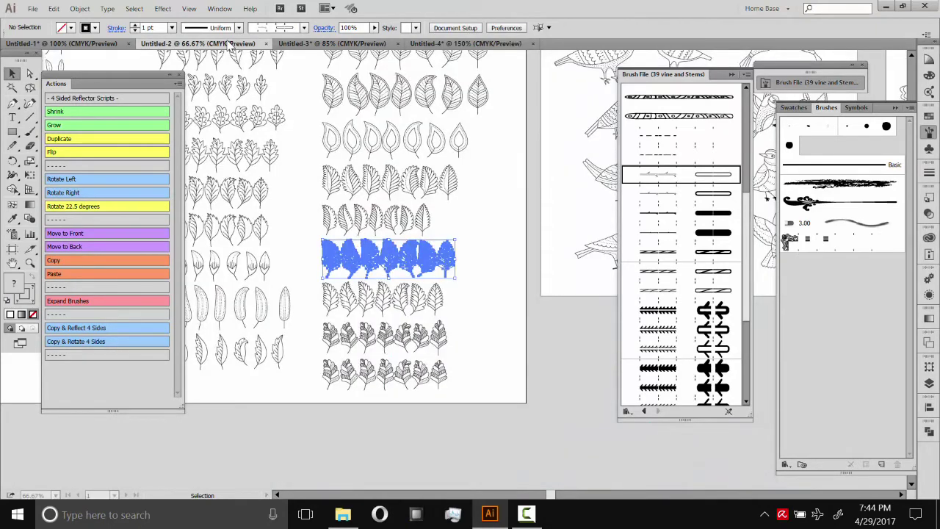
scroll(325, 245, right, 5)
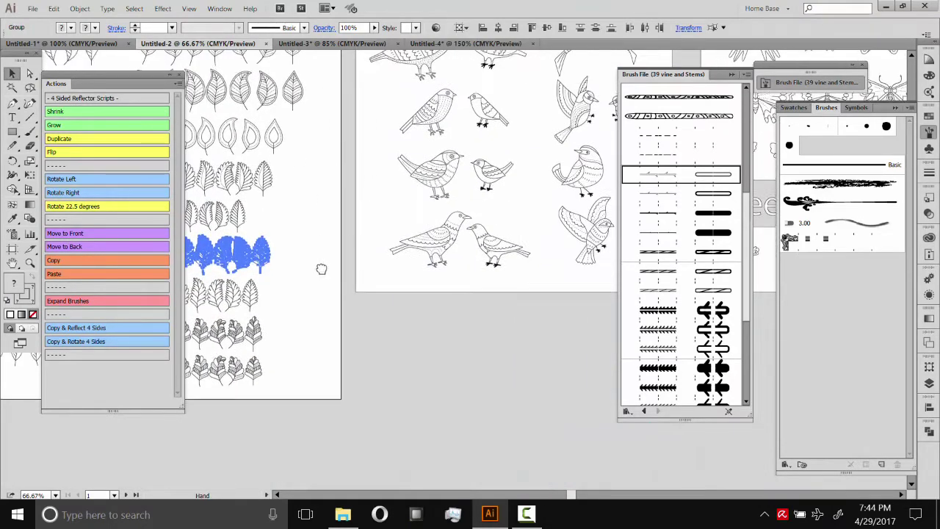
scroll(325, 180, up, 4)
scroll(367, 191, left, 10)
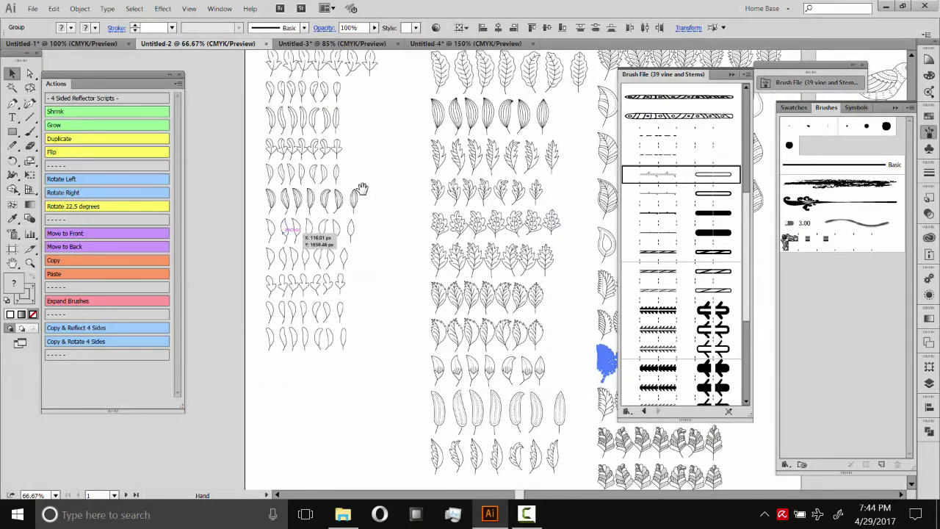
scroll(375, 197, up, 4)
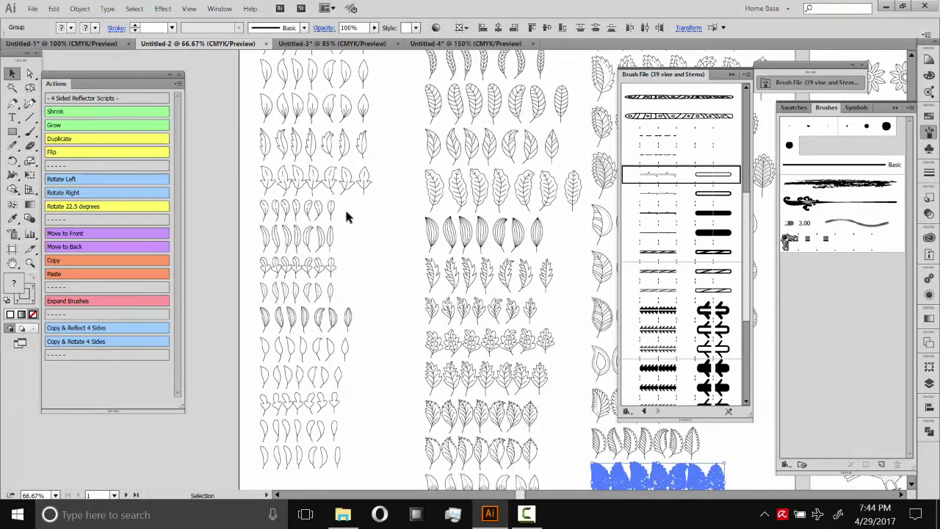
drag(250, 200, 251, 201)
click(76, 262)
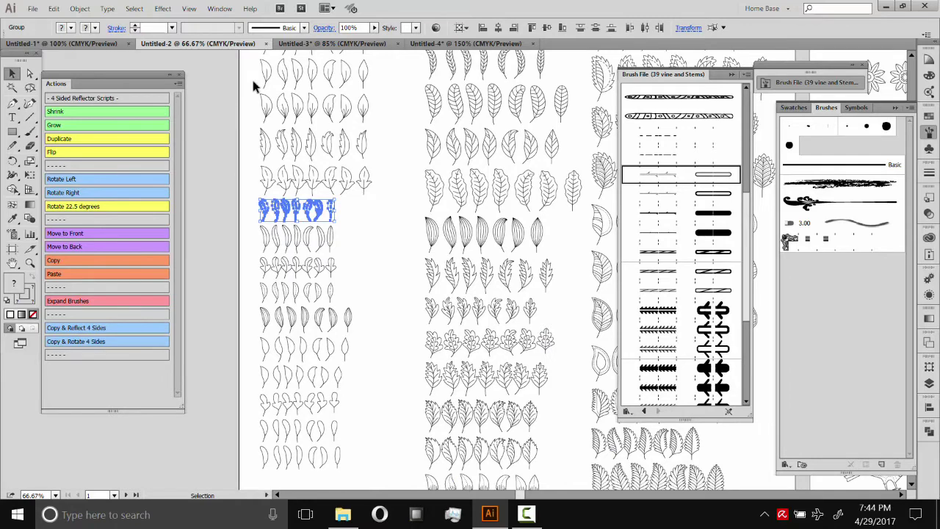
Step: Paste the small rounded leaves into Untitled-4 and place the row beneath the fern-like leaves
click(451, 44)
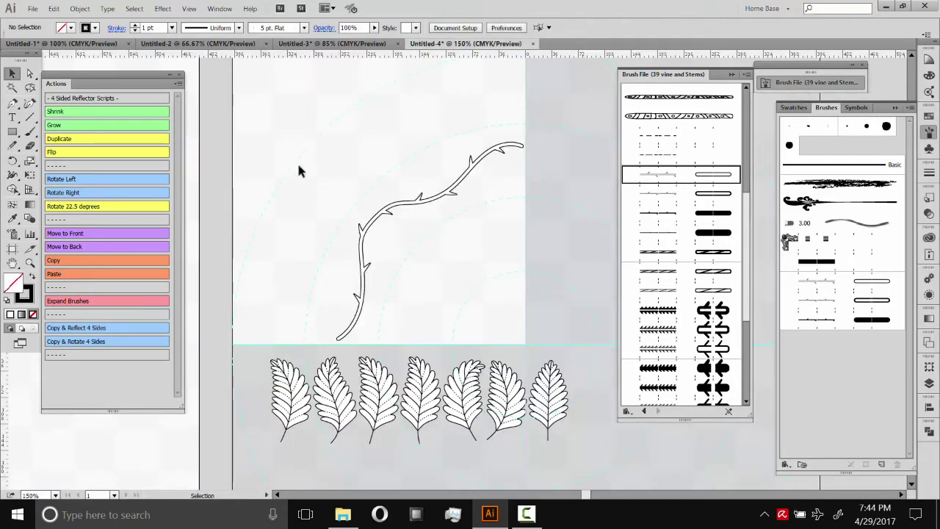
click(83, 277)
click(558, 269)
drag(577, 297, 337, 147)
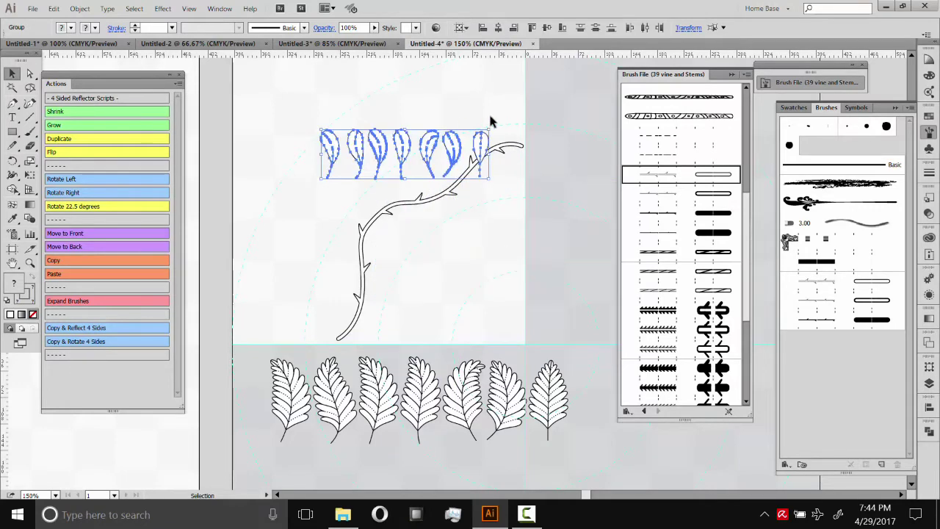
drag(419, 151, 405, 468)
Step: Copy the two striped flower buds from the Flowers artboard in Untitled-2 and paste them beside the drawing quarter in Untitled-4
click(316, 44)
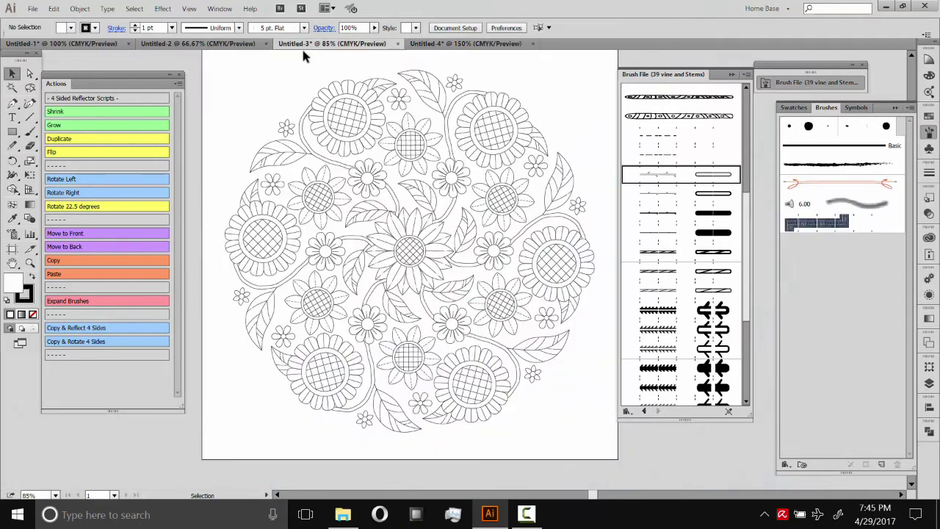
click(205, 44)
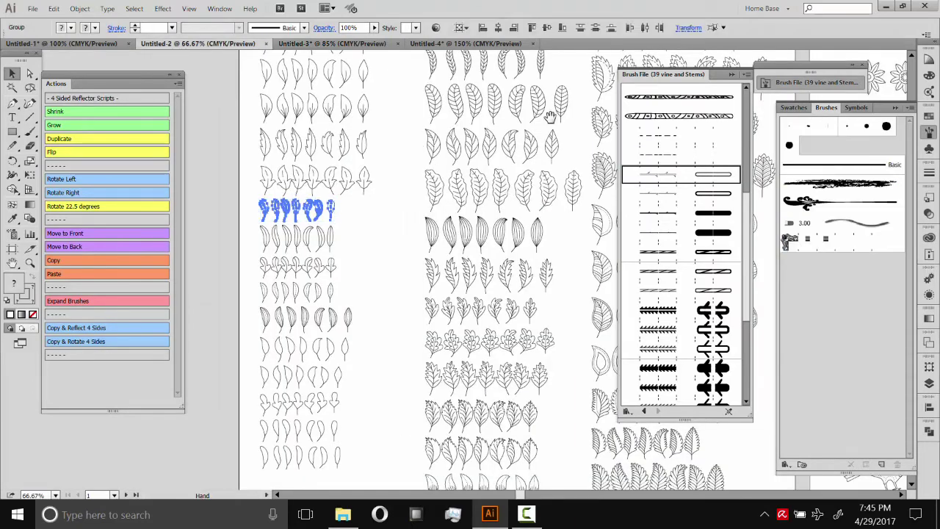
drag(533, 120, 367, 176)
drag(603, 129, 319, 219)
drag(561, 118, 405, 226)
drag(466, 152, 482, 142)
drag(433, 192, 489, 152)
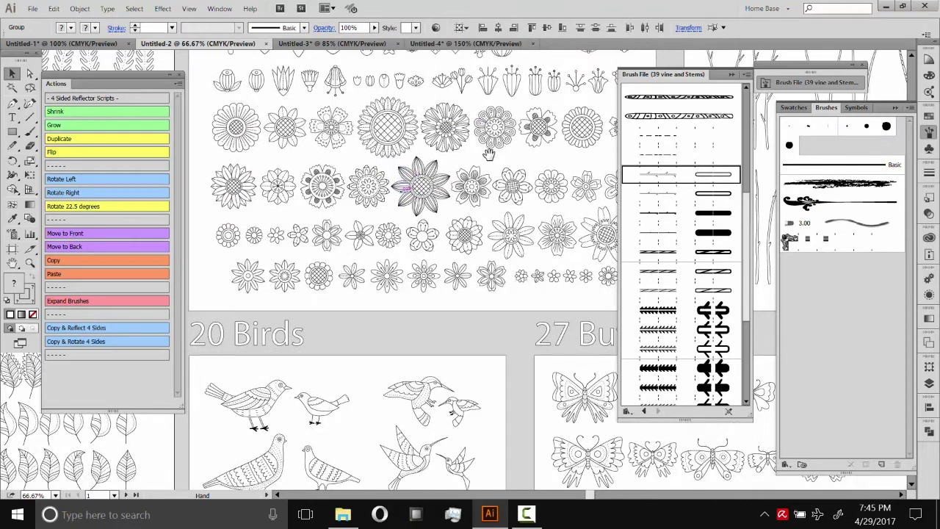
mouse_move(400, 180)
mouse_down()
mouse_move(426, 203)
mouse_move(393, 188)
mouse_up()
drag(317, 145, 295, 150)
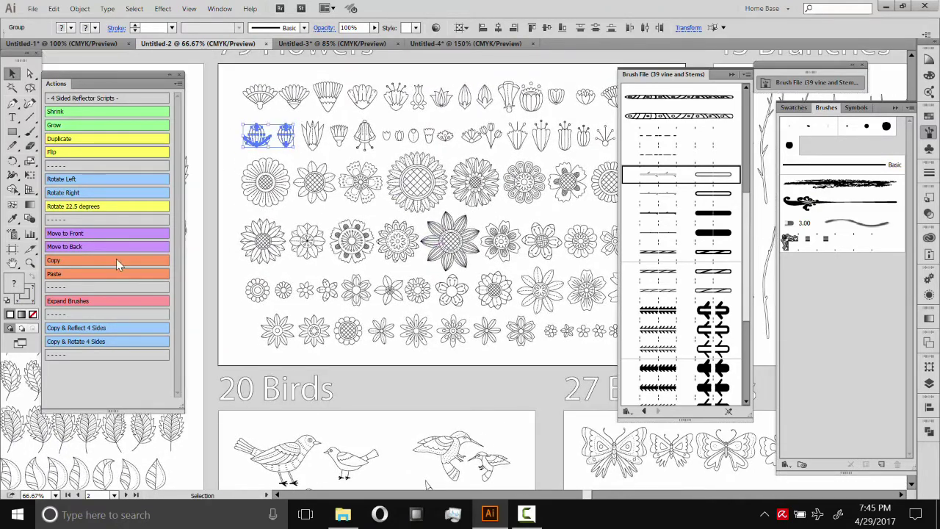
click(82, 261)
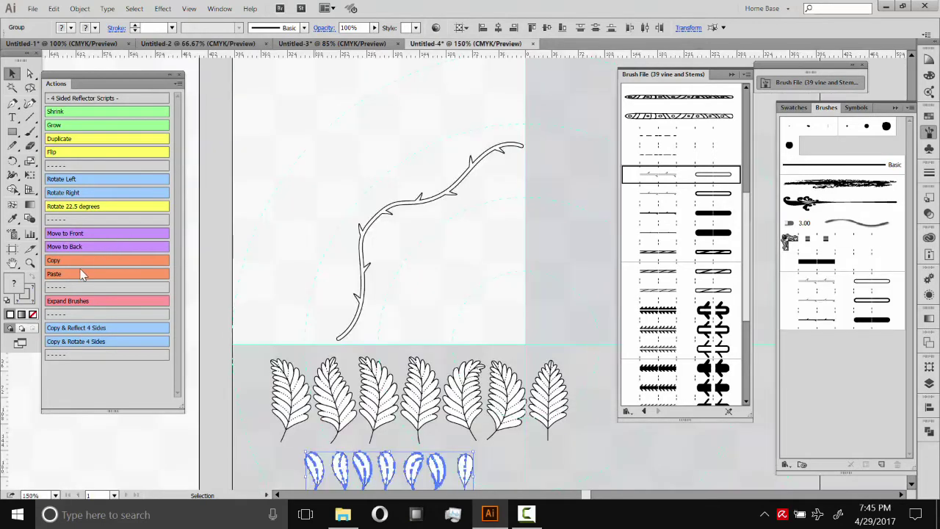
click(82, 274)
drag(504, 262, 534, 206)
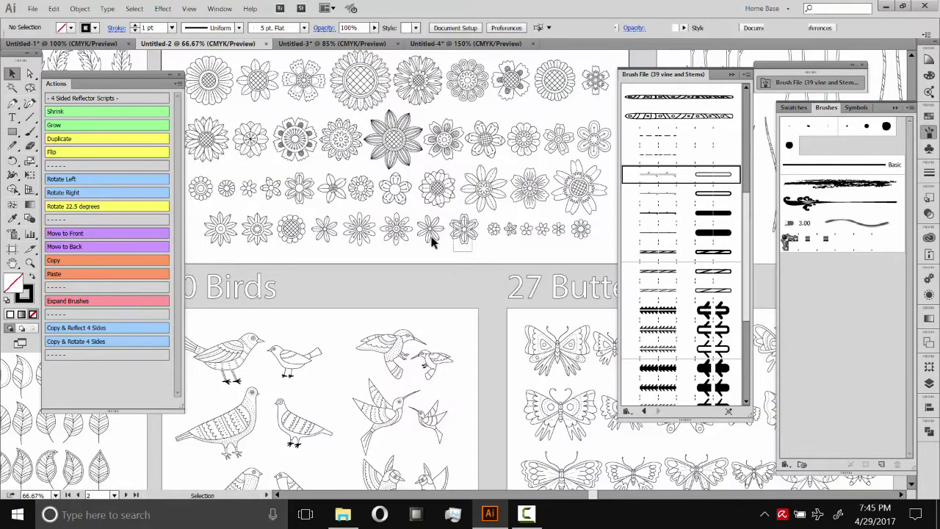
Step: Copy the pointed-petal flower and the six-petal flower at opposite ends of the bottom row of larger flowers in Untitled-2
click(463, 230)
shift+click(220, 229)
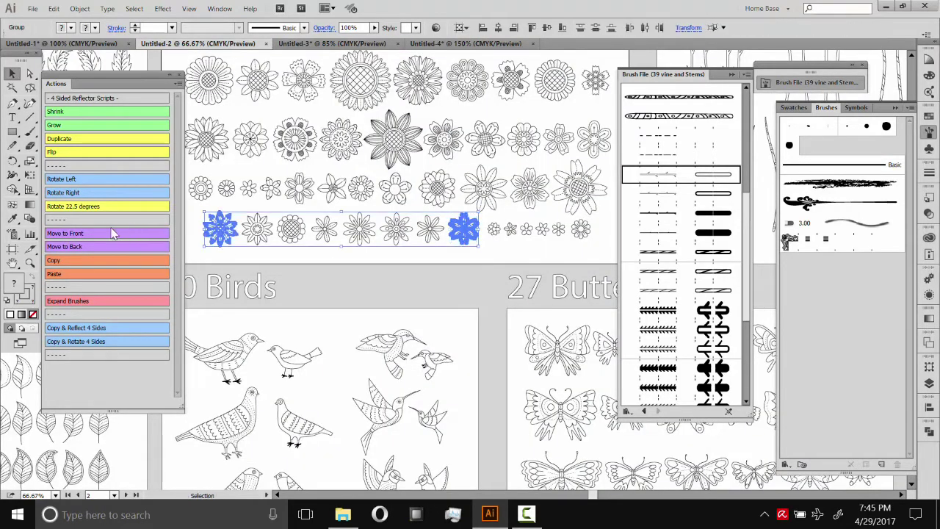
click(56, 261)
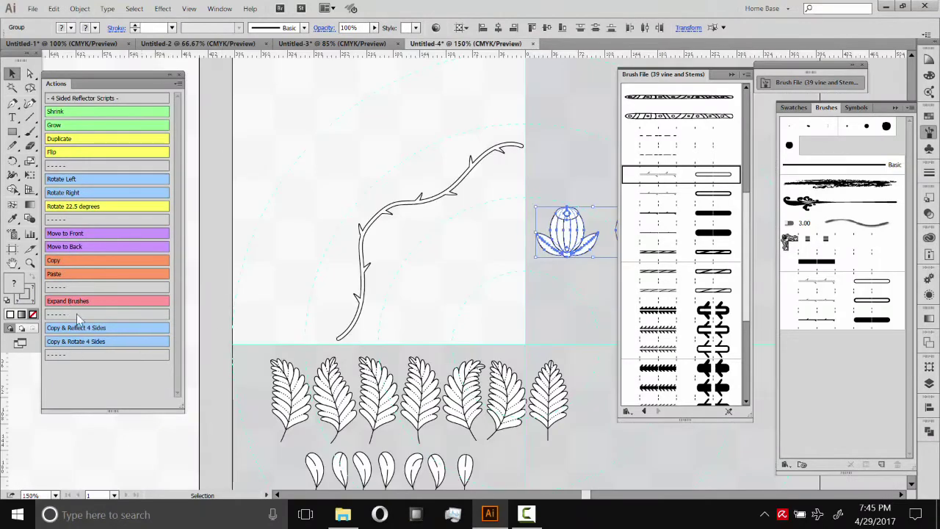
Step: Paste the two flowers into Untitled-4 and position them inside the drawing quarter on opposite sides of the thorny stem
click(86, 274)
click(265, 205)
drag(206, 270, 345, 147)
click(562, 305)
drag(566, 309, 414, 260)
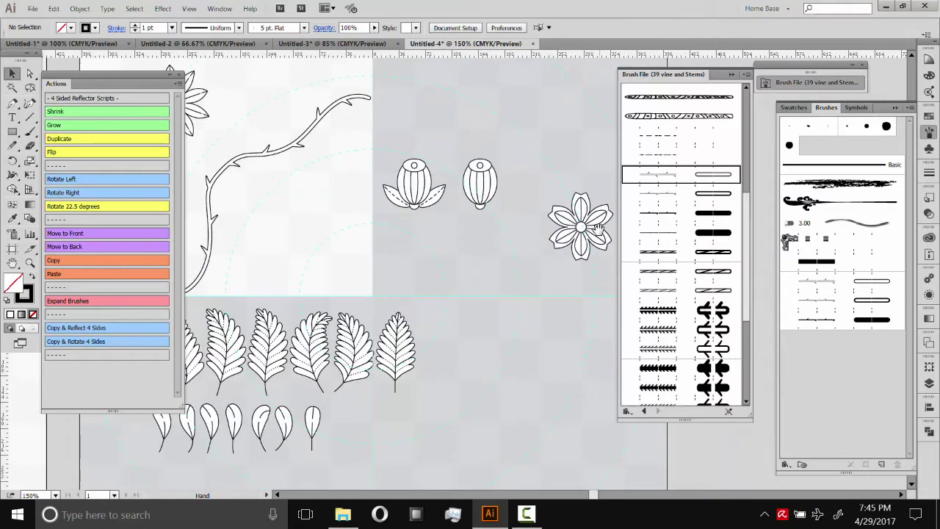
drag(580, 228, 327, 221)
drag(262, 100, 404, 152)
click(430, 228)
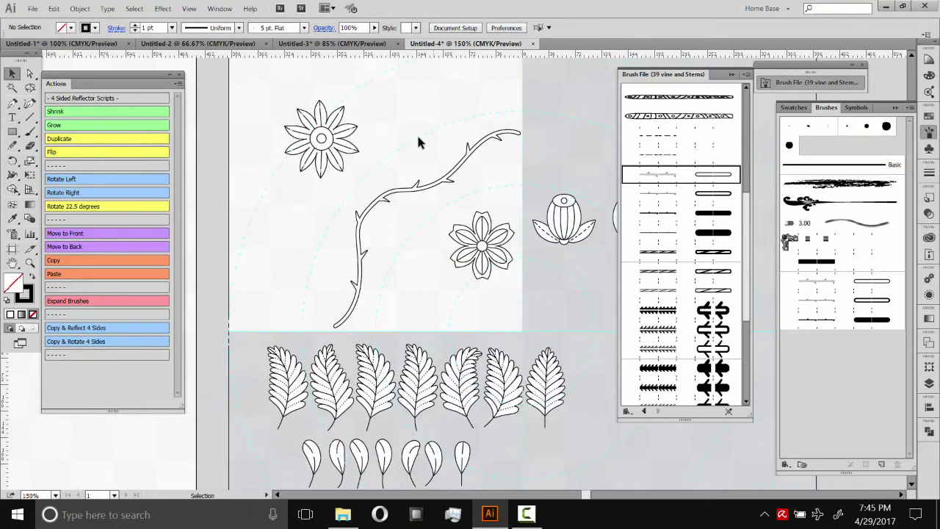
Step: Move the pointed-petal flower onto the stem's upper end and the six-petal flower onto its lower end
drag(322, 139, 470, 169)
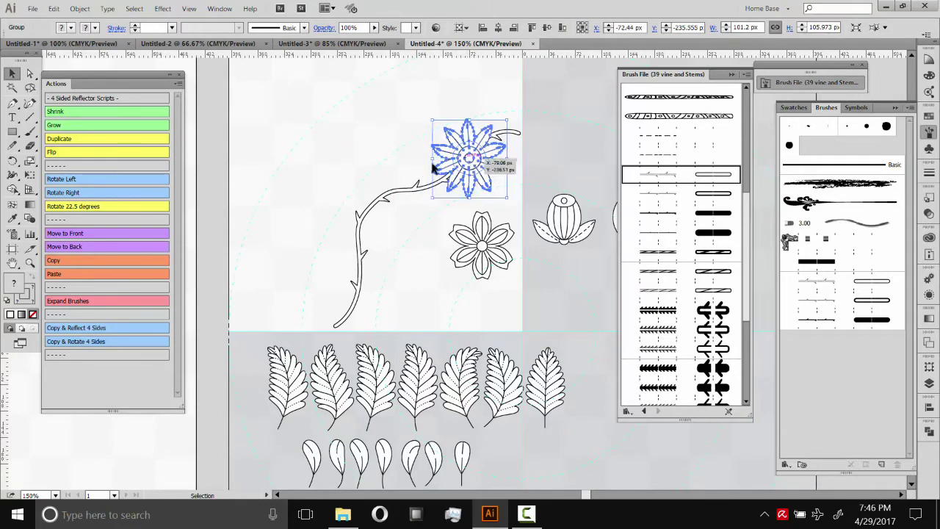
click(417, 166)
drag(483, 248, 370, 279)
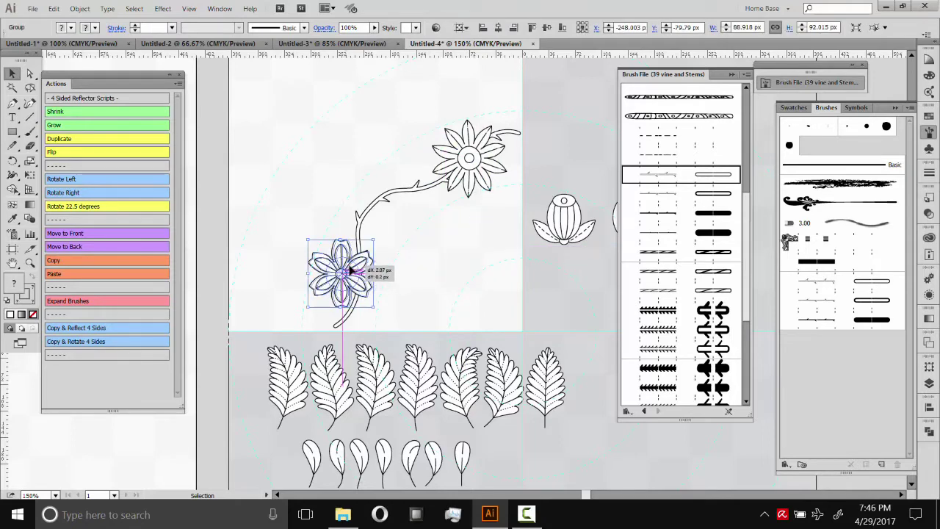
click(428, 228)
Step: Place the leafy striped bud on the inner side of the stem's bend, shrunk and tilted towards the upper right
drag(566, 214, 408, 231)
click(441, 237)
click(580, 221)
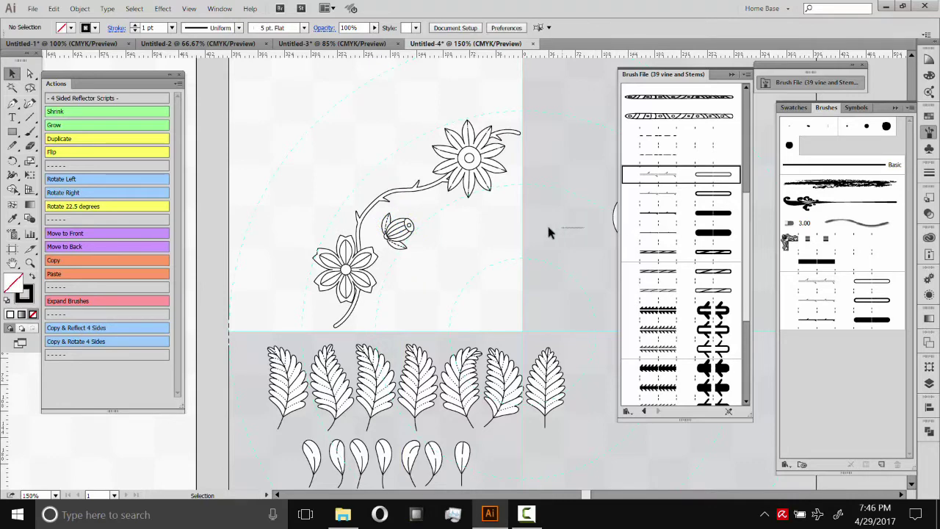
Step: Place the leafless striped bud above the stem's middle, shrunk and tilted, beside the pointed-petal flower
scroll(524, 220, right, 3)
mouse_move(530, 223)
mouse_down()
mouse_move(310, 165)
mouse_move(325, 149)
mouse_move(319, 167)
mouse_up()
click(329, 138)
click(313, 125)
drag(253, 140, 295, 112)
Step: Draw a short pencil line about 22 by 34 px joining the upper bud to the thorny stem and apply the outlined tapered brush
click(13, 144)
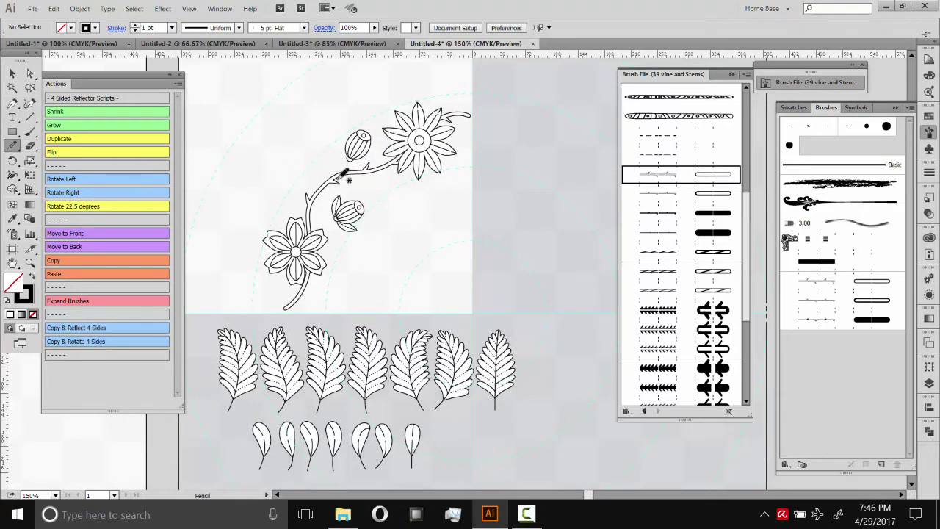
drag(357, 149, 342, 177)
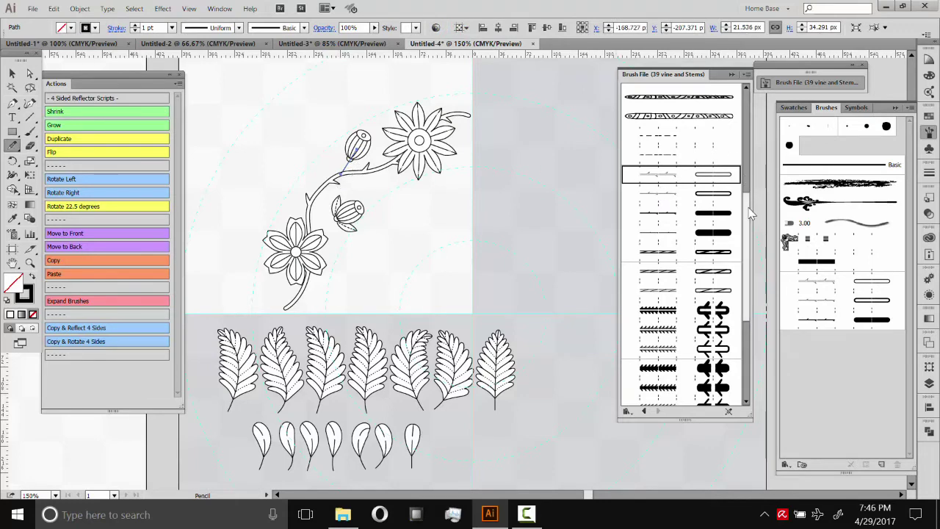
scroll(741, 169, up, 6)
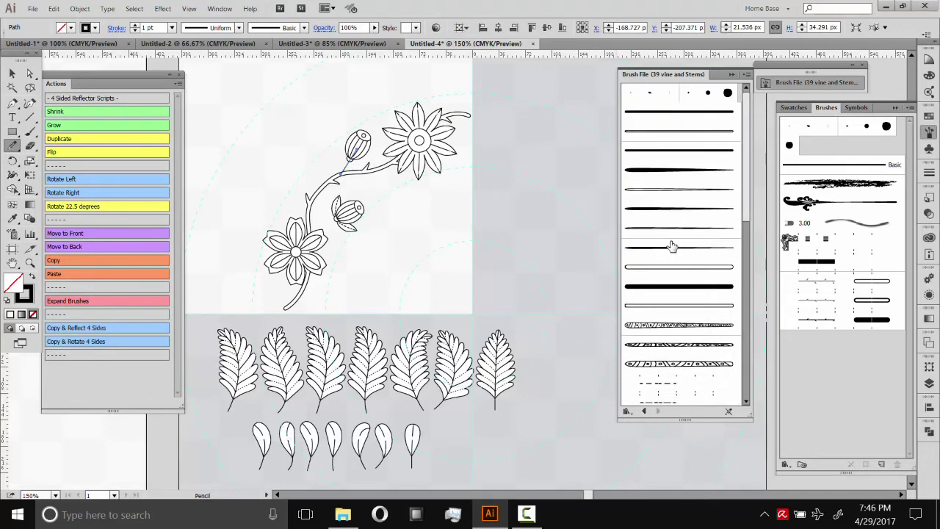
click(676, 191)
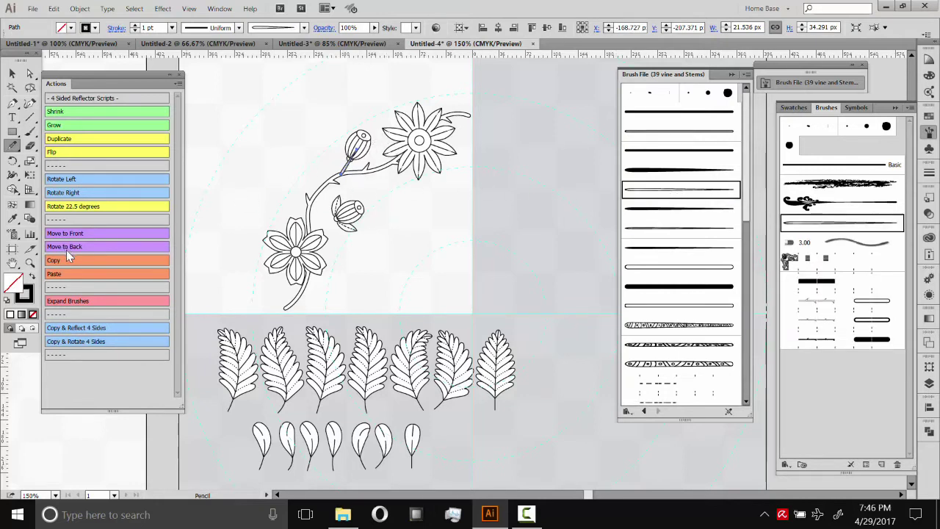
Step: Rotate the upper bud's short stalk slightly and bring the bud in front of it
click(13, 73)
click(274, 96)
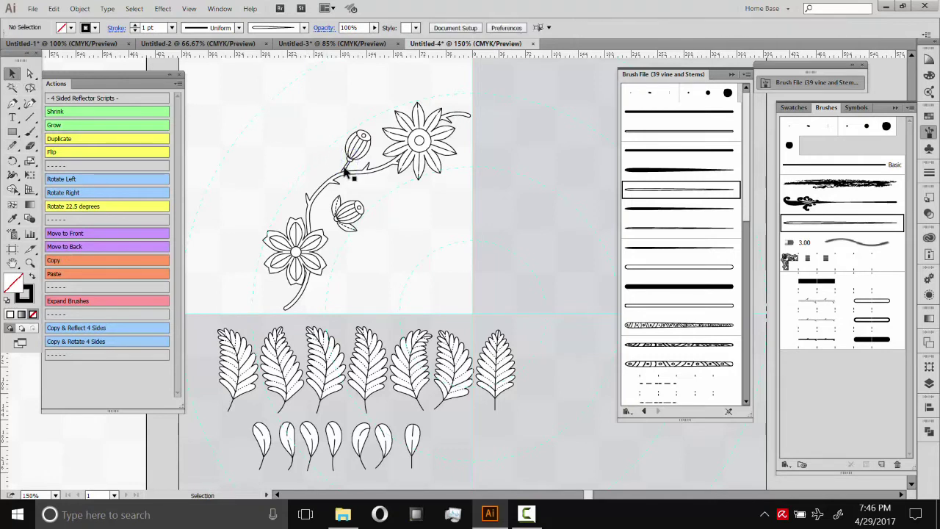
click(353, 166)
click(375, 116)
click(357, 151)
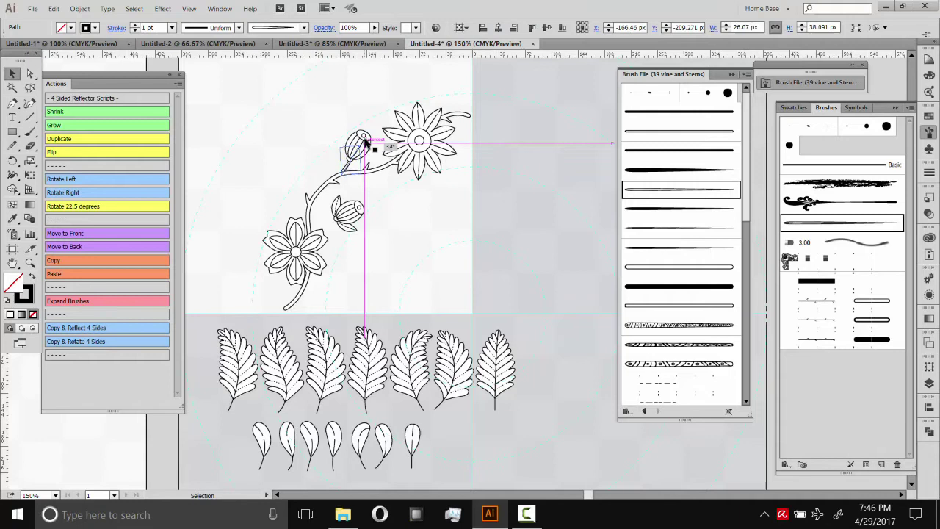
click(371, 124)
drag(350, 153, 350, 130)
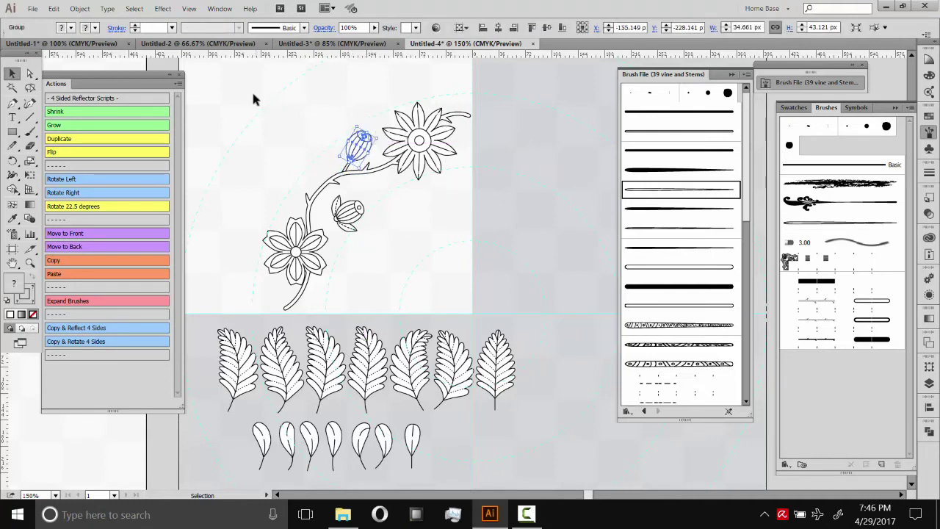
click(269, 129)
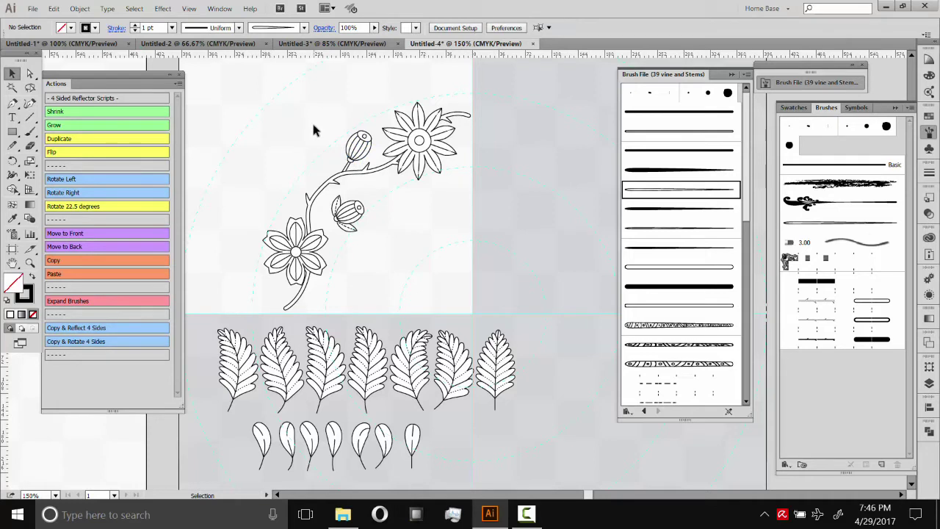
Step: Draw a curved pencil stalk about 48 by 20 px from the stem to the leafy bud, apply the outlined tapered brush, and bring the bud in front
click(13, 145)
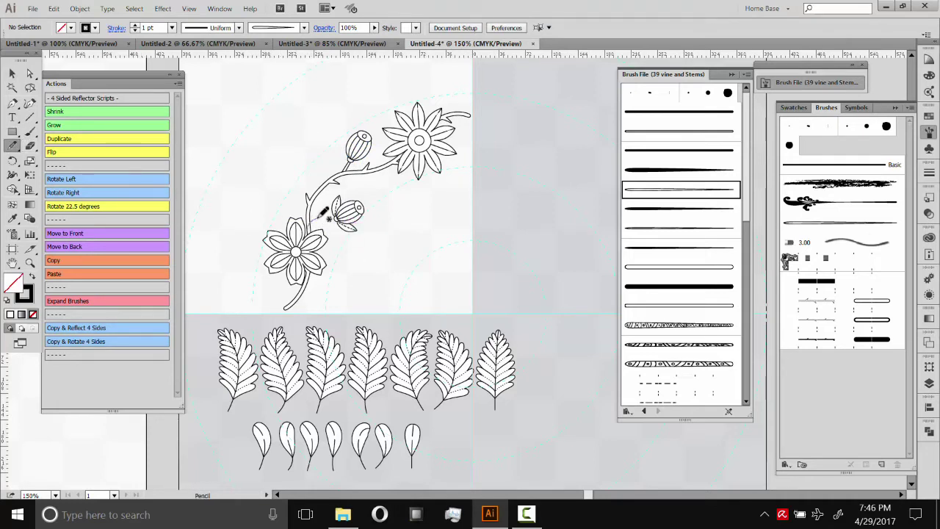
drag(343, 218, 341, 218)
click(664, 194)
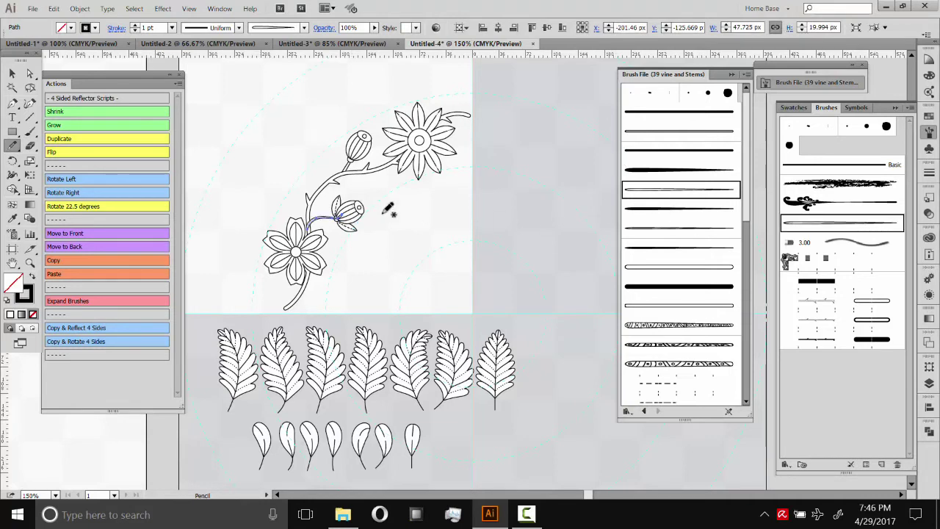
click(12, 74)
click(400, 219)
click(359, 209)
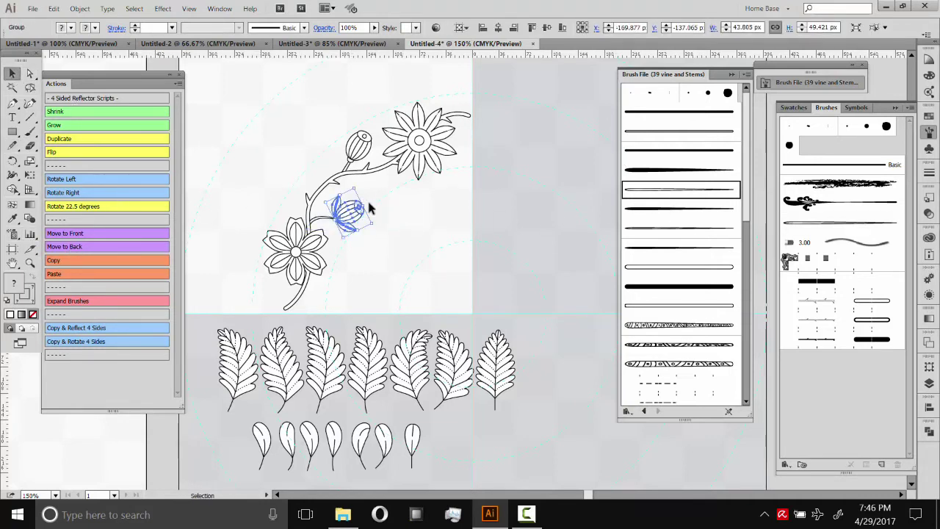
click(376, 217)
click(360, 212)
click(318, 312)
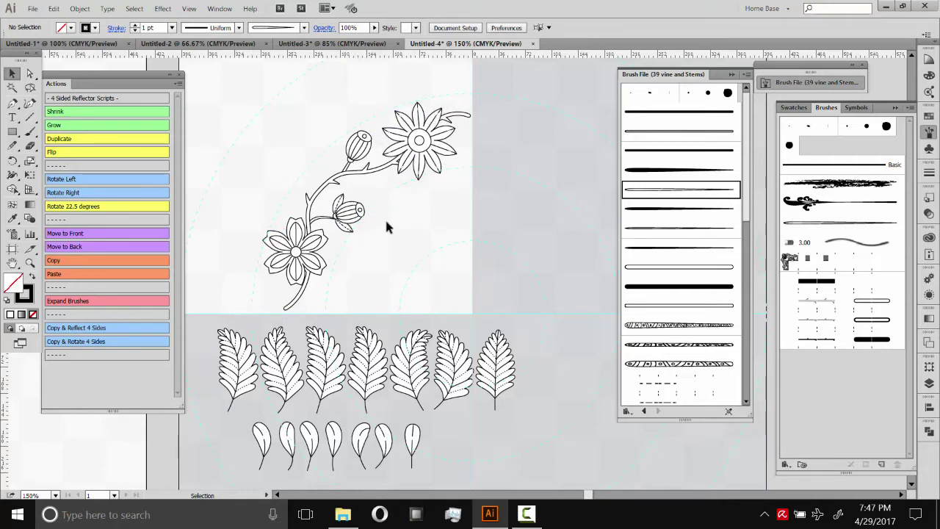
Step: Flip the third fern leaf and place it beside the pointed-petal flower, rotated to point outwards across the quarter's vertical edge
drag(411, 270, 416, 225)
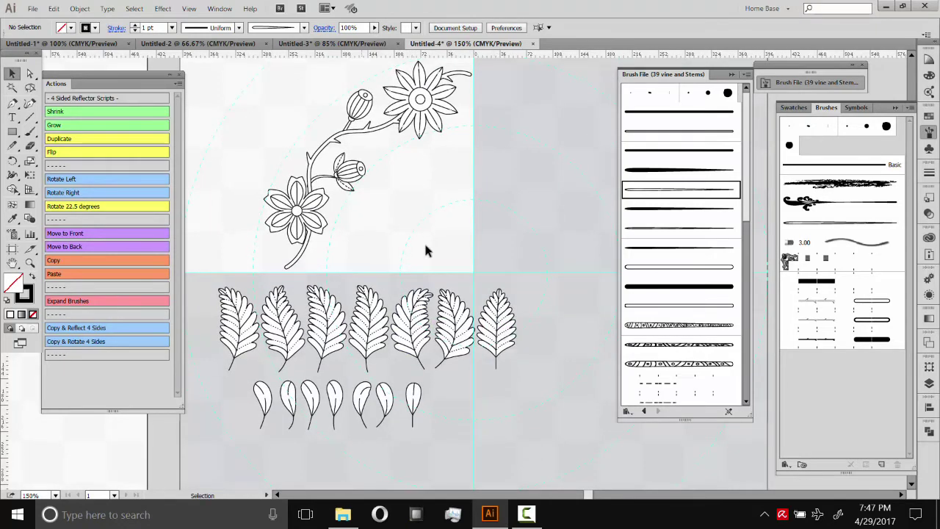
drag(323, 327, 422, 193)
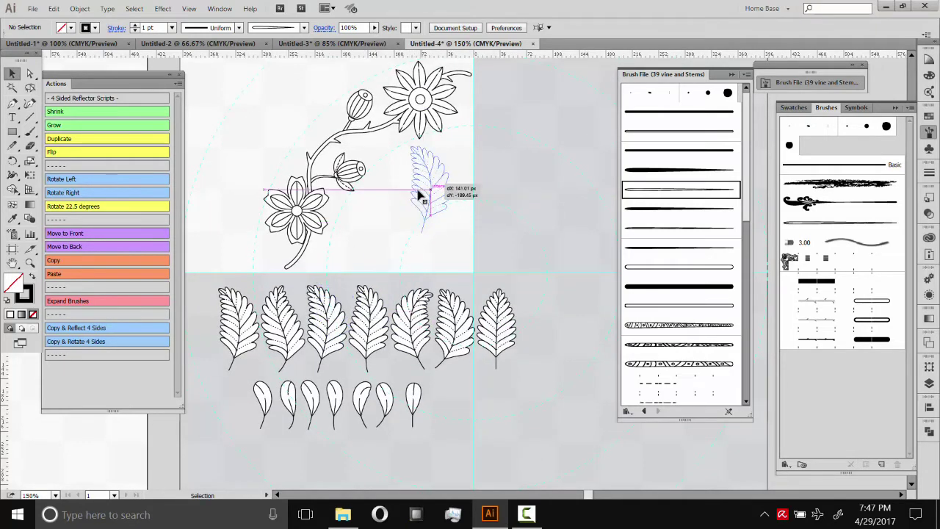
click(63, 156)
drag(409, 210, 422, 213)
drag(467, 145, 506, 162)
drag(467, 184, 500, 114)
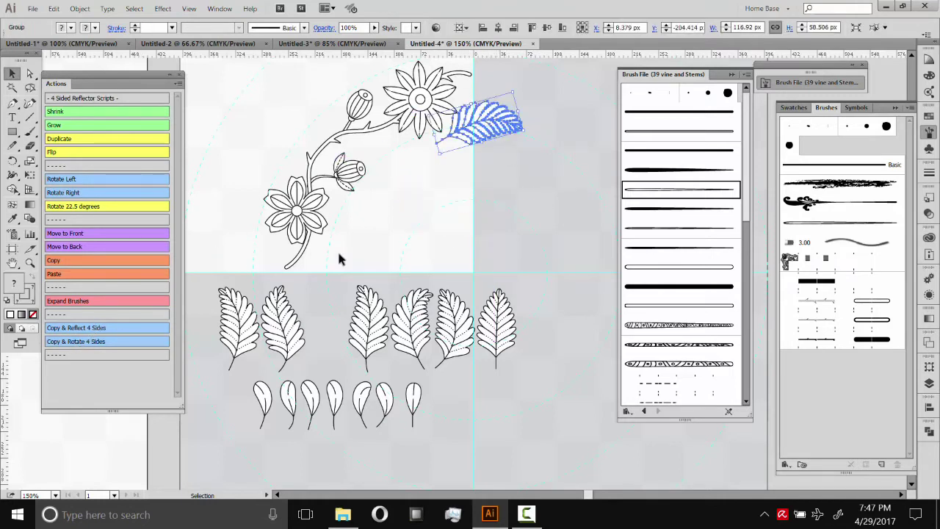
click(486, 156)
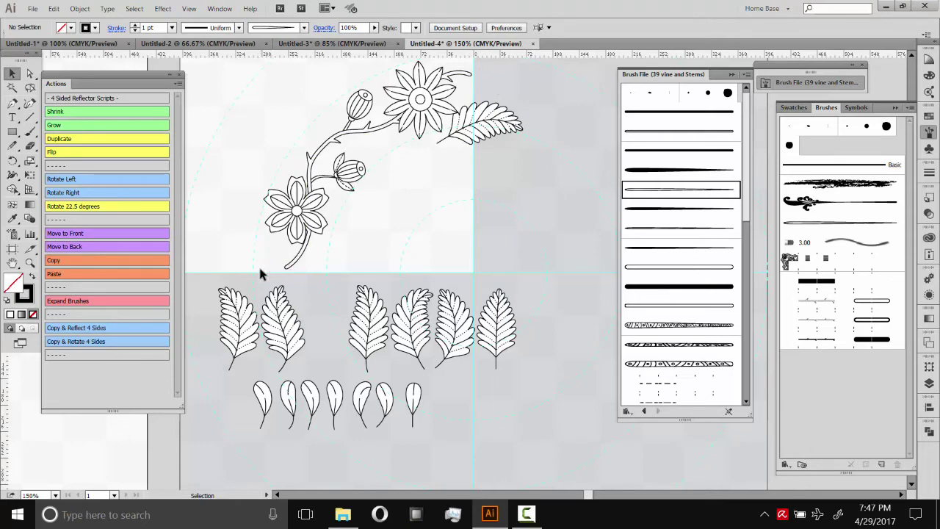
Step: Move the flipped fern leaf over the stem's upper tip and tuck its base behind the pointed-petal flower
drag(406, 214, 383, 256)
drag(472, 161, 457, 111)
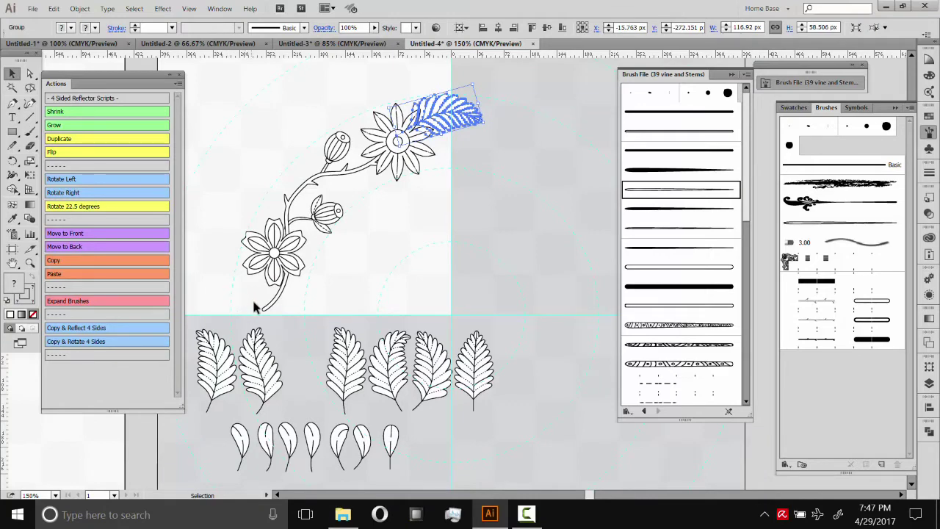
mouse_move(444, 112)
mouse_down()
mouse_move(511, 109)
mouse_move(462, 115)
mouse_up()
click(461, 117)
click(461, 116)
click(464, 139)
click(464, 143)
click(462, 121)
click(464, 154)
Step: Move the leafy bud and its stalk lower, with the stalk emerging from behind the six-petal flower
drag(408, 259, 432, 224)
drag(405, 214, 337, 175)
click(386, 183)
click(361, 181)
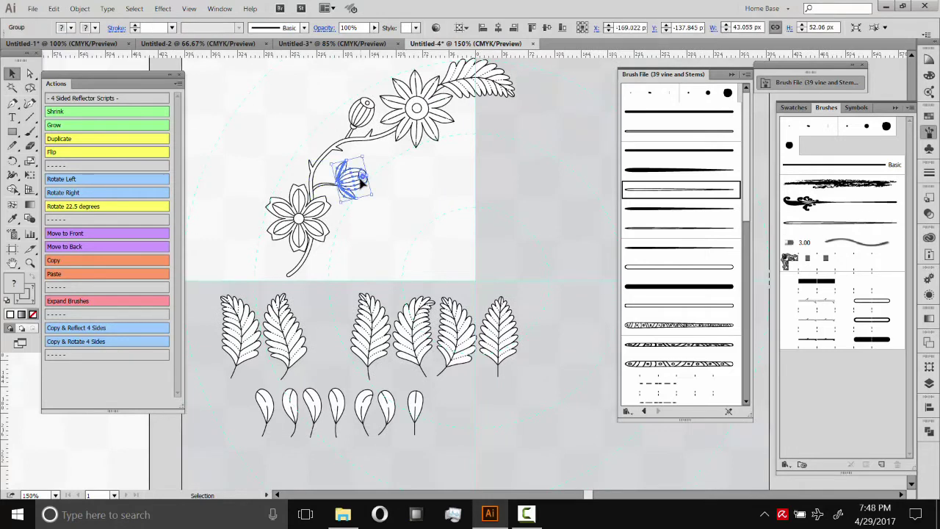
shift+click(326, 155)
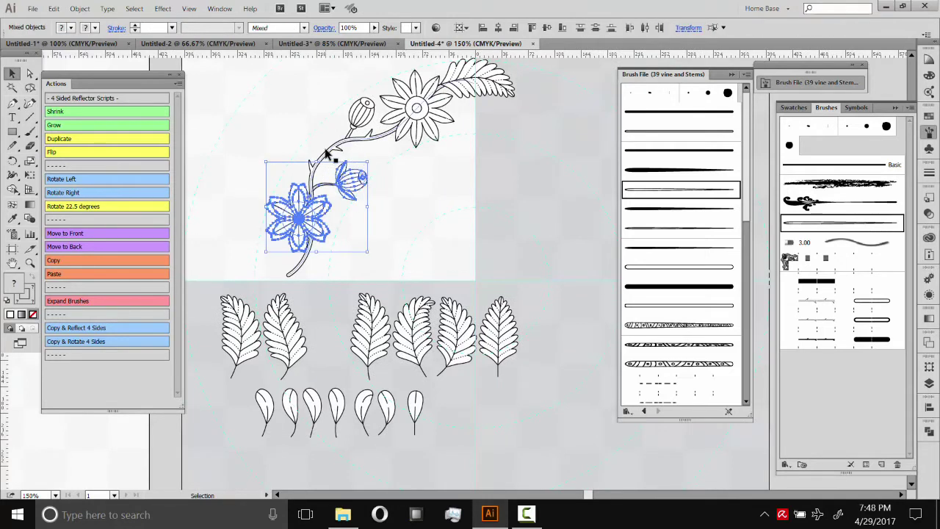
click(370, 195)
click(356, 180)
drag(356, 180, 353, 186)
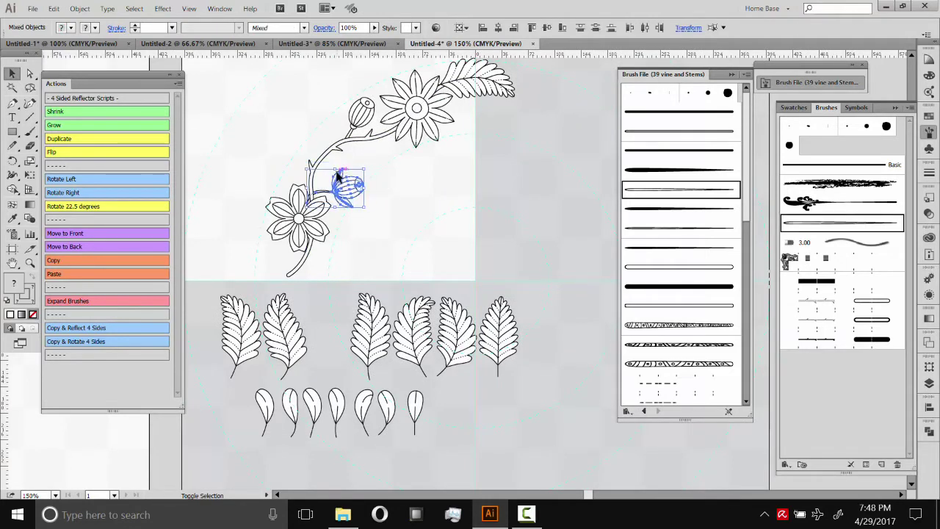
click(391, 222)
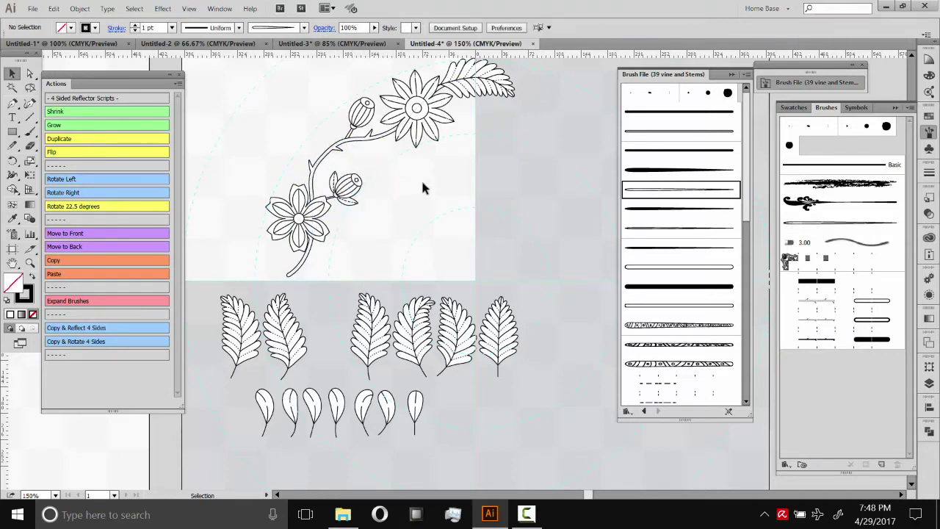
Step: Place a shrunken, rotated fern leaf about 96 by 47 px under the stem between the two buds and send it to the back
drag(465, 334, 382, 162)
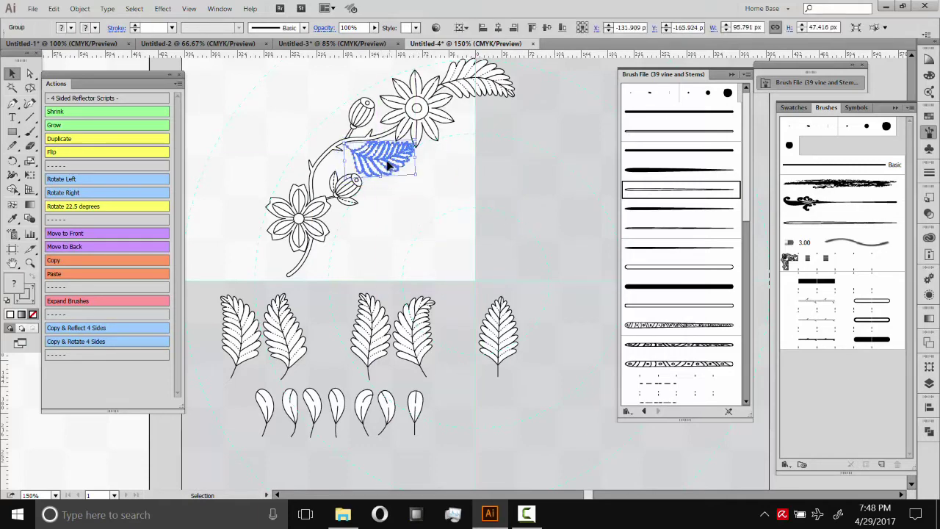
click(416, 196)
drag(404, 223, 425, 208)
click(325, 208)
click(442, 243)
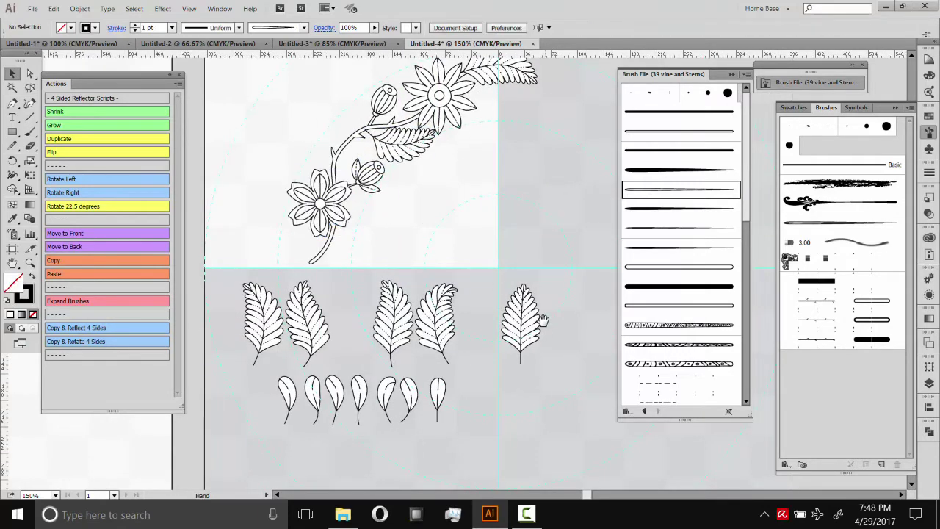
click(415, 147)
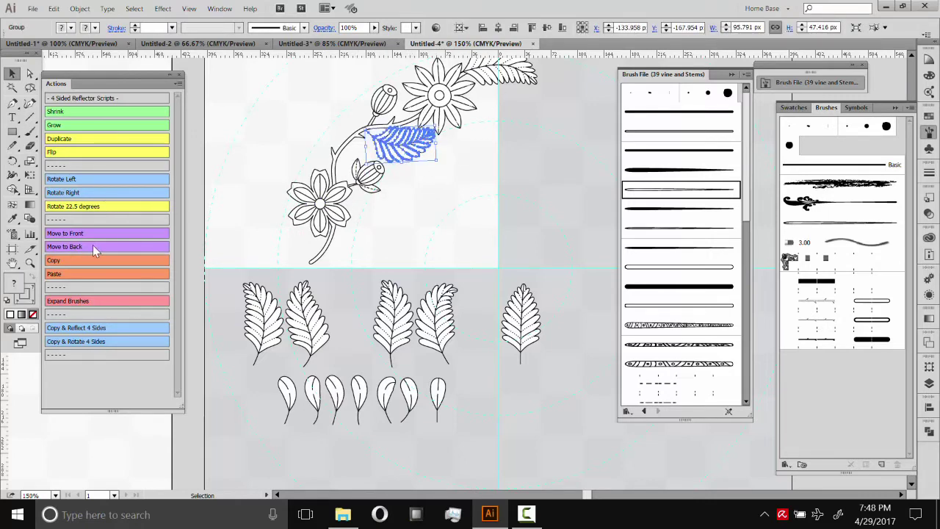
Step: Move all the remaining fern leaves and small leaves off the artboard, clear of the drawing area
click(460, 208)
drag(568, 323, 473, 407)
drag(443, 311, 492, 240)
mouse_move(530, 412)
mouse_down()
mouse_move(296, 327)
mouse_move(207, 316)
mouse_move(508, 165)
mouse_move(527, 167)
mouse_up()
drag(532, 170, 579, 171)
drag(340, 266, 442, 261)
Step: Select the complete flower vine and run the Copy & Rotate 4 Sides action to build the wreath
scroll(504, 335, down, 5)
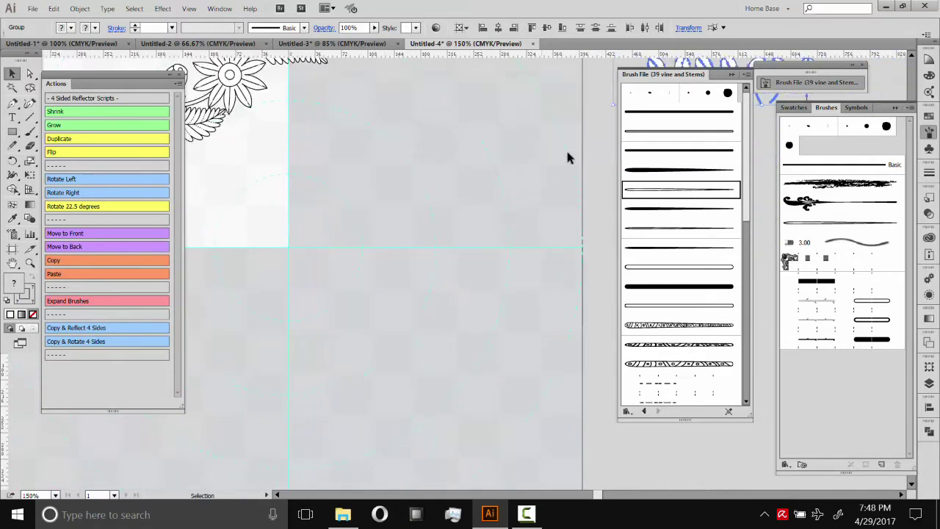
scroll(468, 248, down, 5)
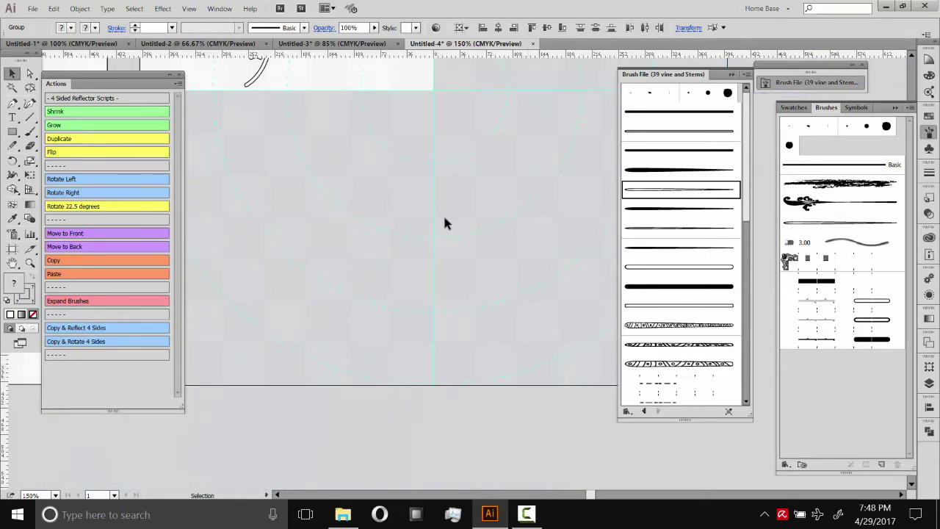
drag(369, 198, 371, 260)
drag(381, 157, 409, 272)
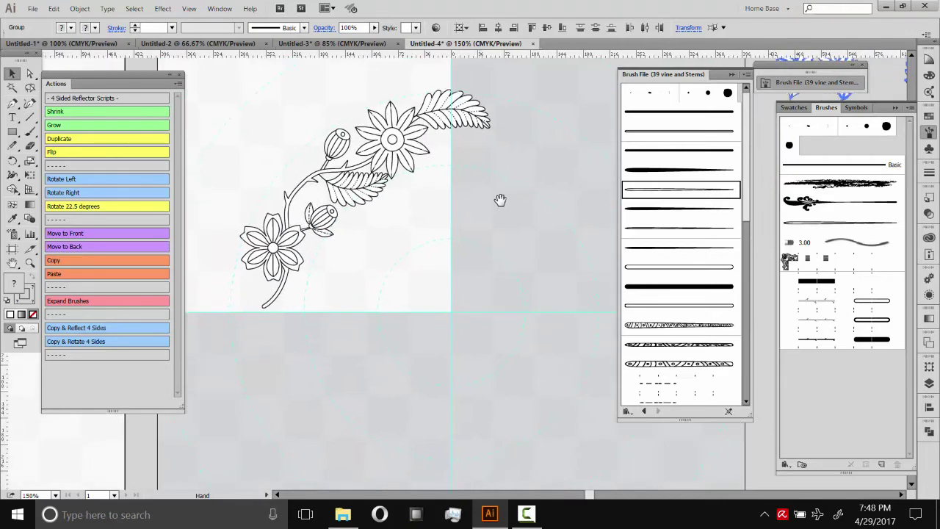
drag(541, 75, 252, 326)
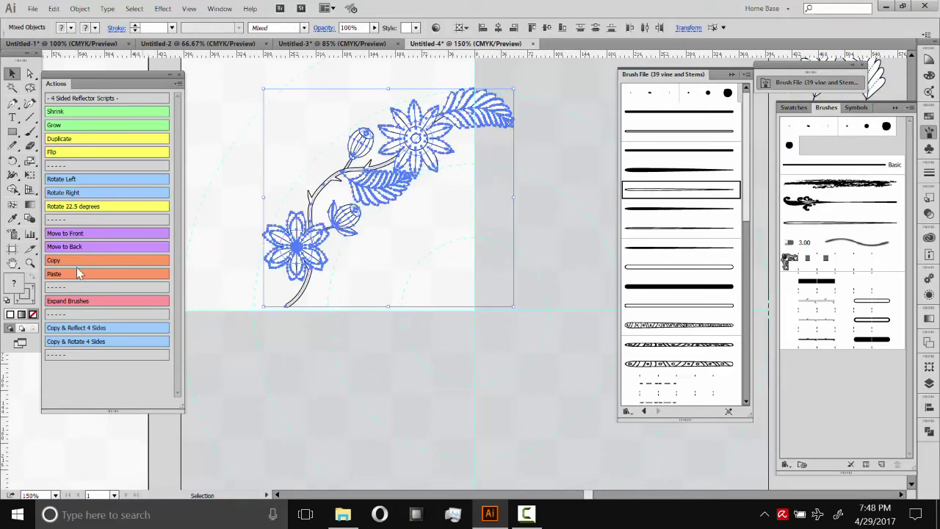
click(74, 342)
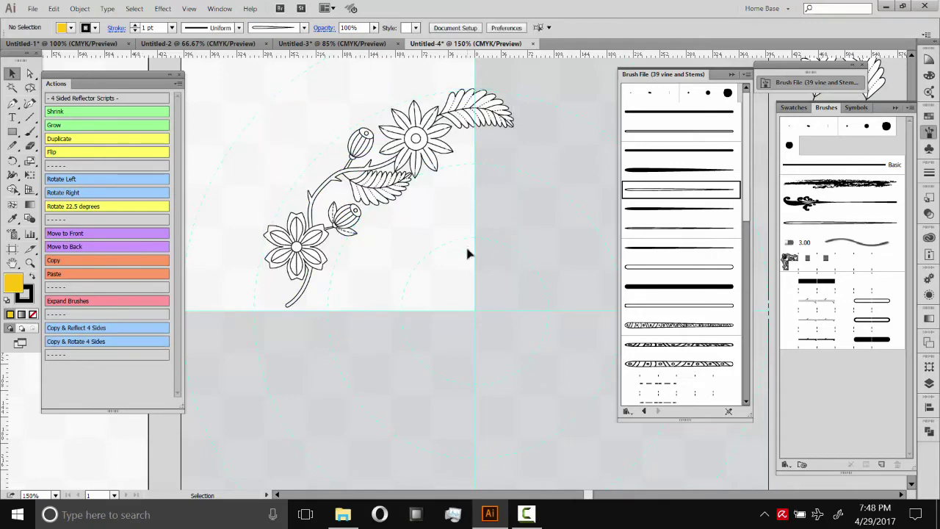
key(ctrl+z)
key(ctrl+z)
key(ctrl+z)
key(ctrl+z)
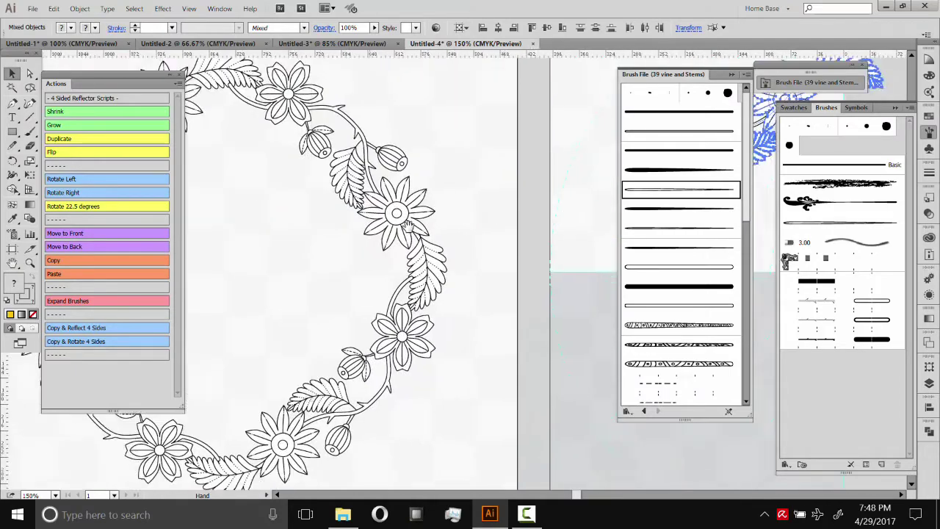
Step: Examine the rotated wreath for gaps between its flowers, buds and leaves
mouse_move(419, 226)
mouse_down()
mouse_move(438, 221)
mouse_move(399, 225)
mouse_move(413, 222)
mouse_up()
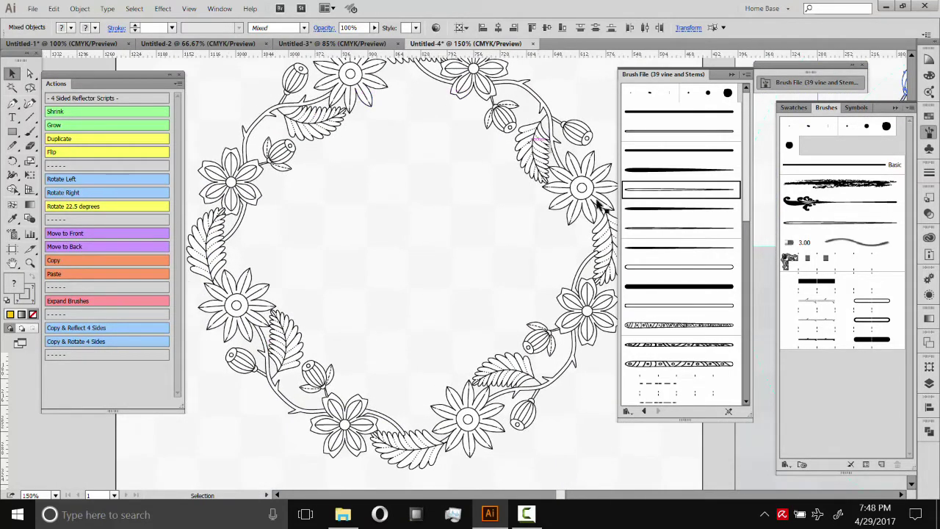
drag(424, 180, 449, 215)
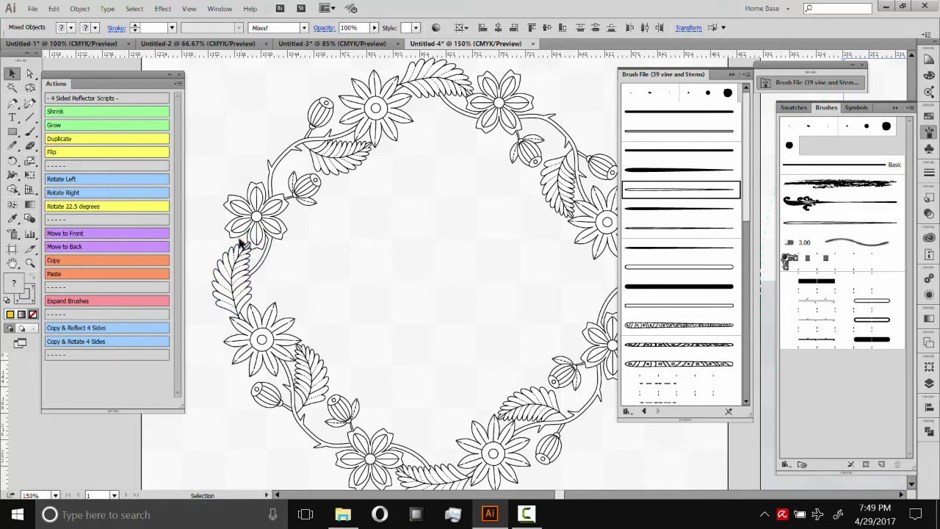
drag(340, 246, 489, 229)
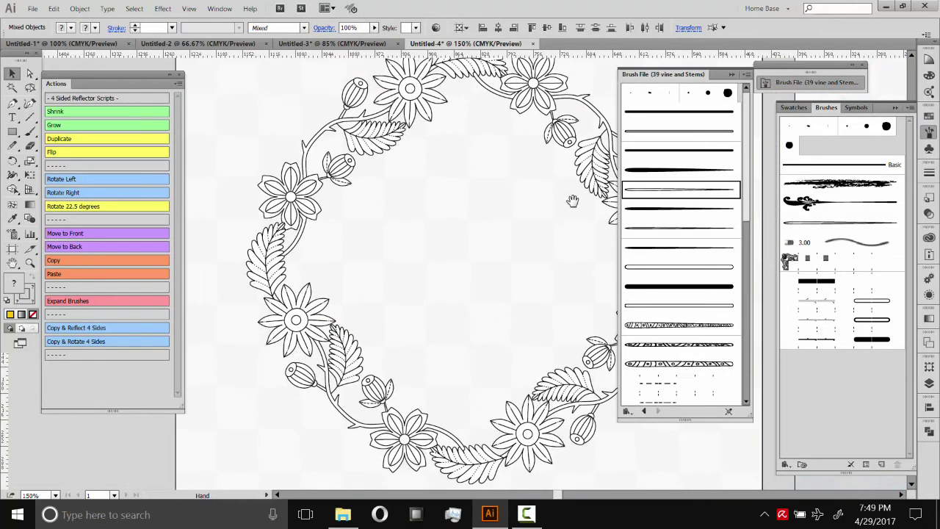
drag(563, 133, 543, 138)
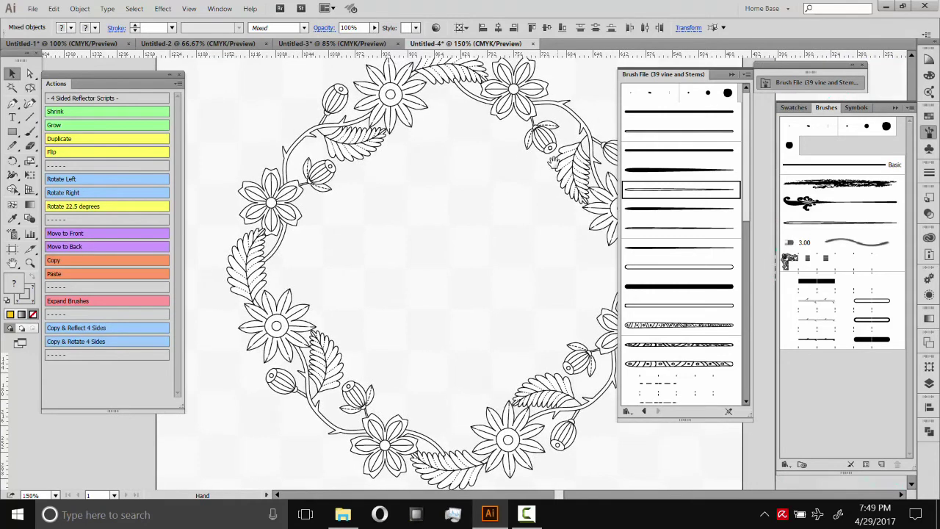
drag(402, 212, 235, 235)
drag(545, 196, 233, 219)
Step: Bring another fern leaf from the parked leaves back to the vine's drawing quarter
click(400, 243)
click(269, 125)
drag(270, 124, 319, 136)
click(236, 304)
drag(236, 305, 242, 271)
click(429, 147)
drag(471, 263, 220, 250)
drag(433, 157, 441, 287)
drag(221, 242, 558, 255)
Step: Fit the fern leaf along the stem between the six-petal flower and the upper bud, tilted and tucked behind the flower
drag(512, 235, 360, 158)
drag(362, 118, 401, 146)
drag(373, 166, 378, 163)
click(434, 243)
click(374, 176)
drag(433, 221, 414, 244)
click(399, 158)
click(61, 124)
click(411, 257)
click(370, 209)
click(388, 233)
Step: Copy the small five-petal flower from the Untitled-2 document and paste it into Untitled-4 near the six-petal flower
click(452, 272)
drag(455, 275, 529, 236)
click(199, 44)
click(527, 231)
key(ctrl+c)
click(466, 43)
key(ctrl+v)
drag(455, 266, 465, 184)
Step: Duplicate the upper bud with its stalk and place the copy beside the pointed-petal flower, below the end leaf, pointing outwards
click(474, 250)
drag(452, 283, 491, 265)
key(ctrl+7)
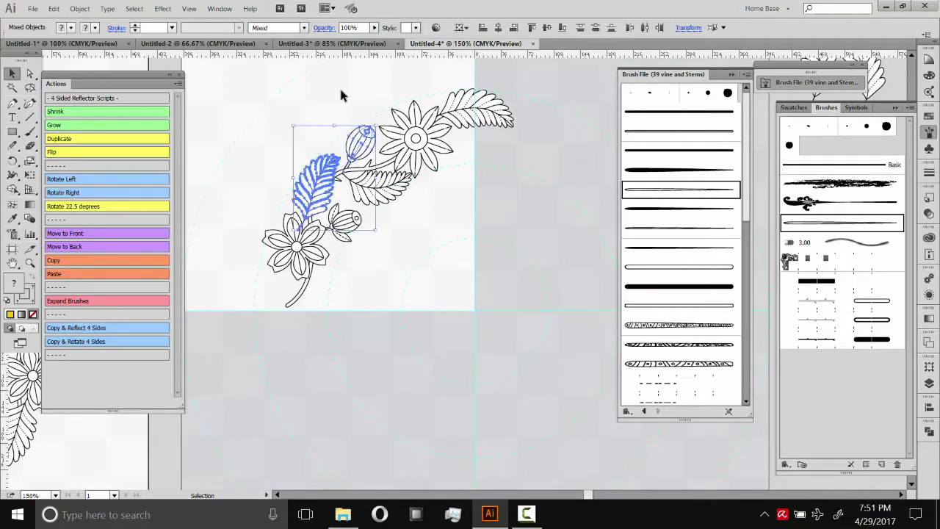
drag(517, 147, 530, 156)
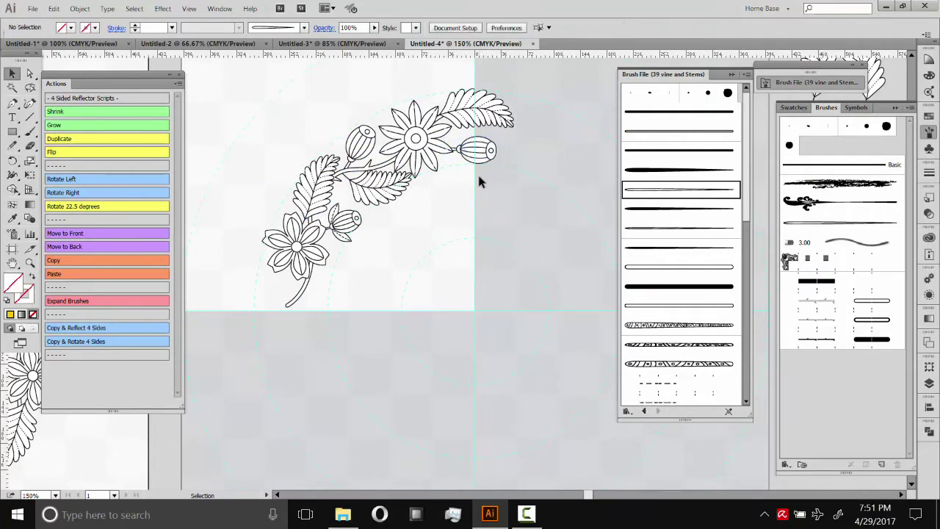
Step: Place the small five-petal flower beside the stem, just below the six-petal flower
key(ctrl+a)
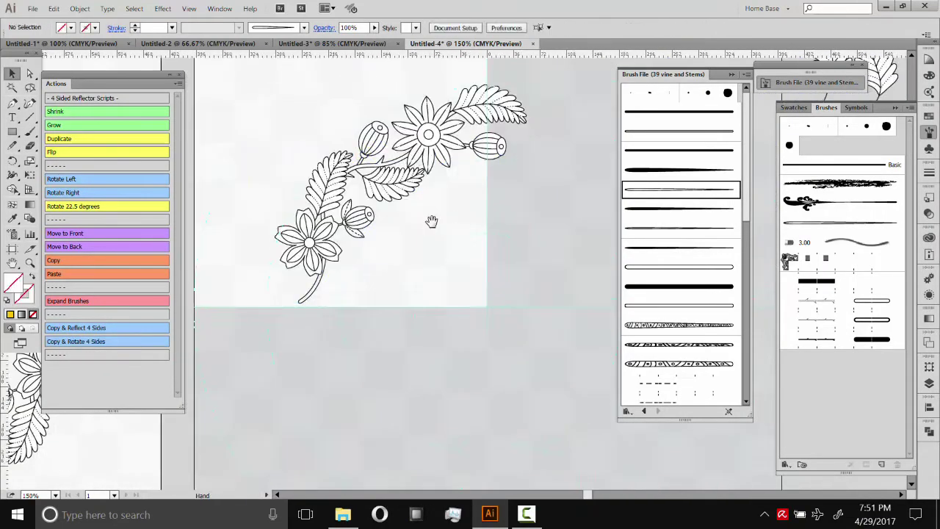
drag(431, 221, 374, 238)
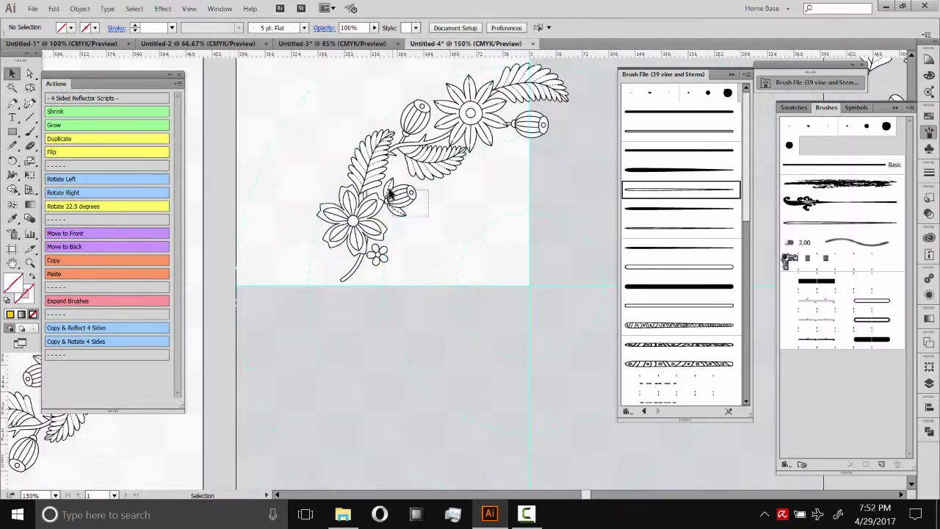
key(ctrl+a)
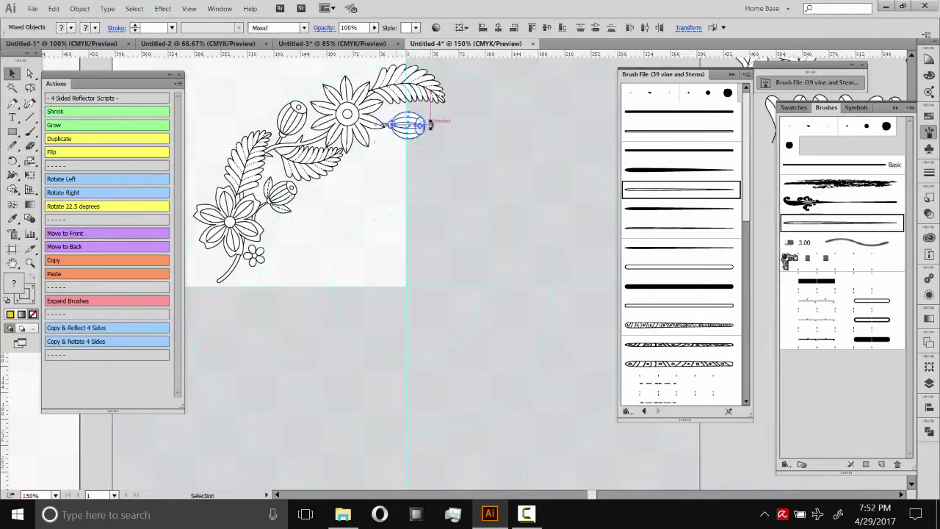
Step: Adjust the tilt of the bud beside the pointed-petal flower and rotate-copy the whole vine around four sides into a wreath
drag(409, 125, 442, 97)
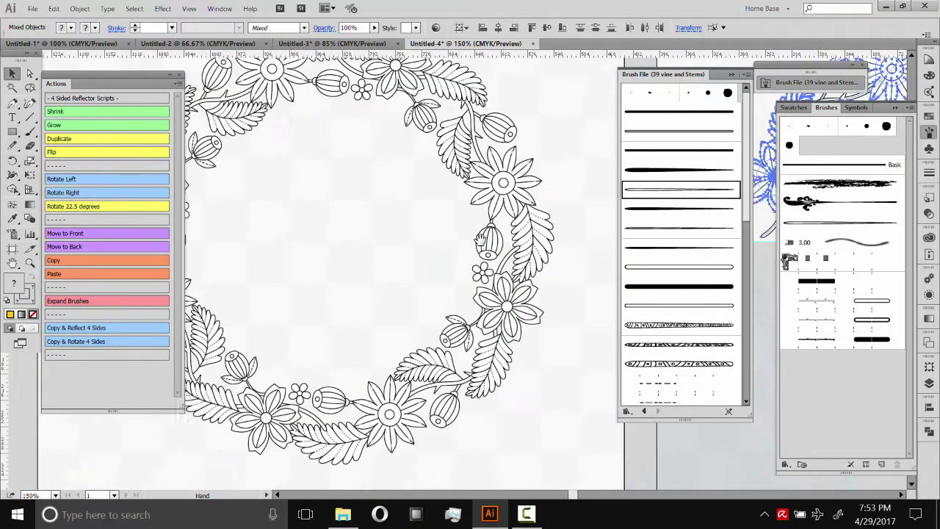
mouse_move(432, 208)
mouse_down()
mouse_move(457, 212)
mouse_move(483, 236)
mouse_move(419, 210)
mouse_up()
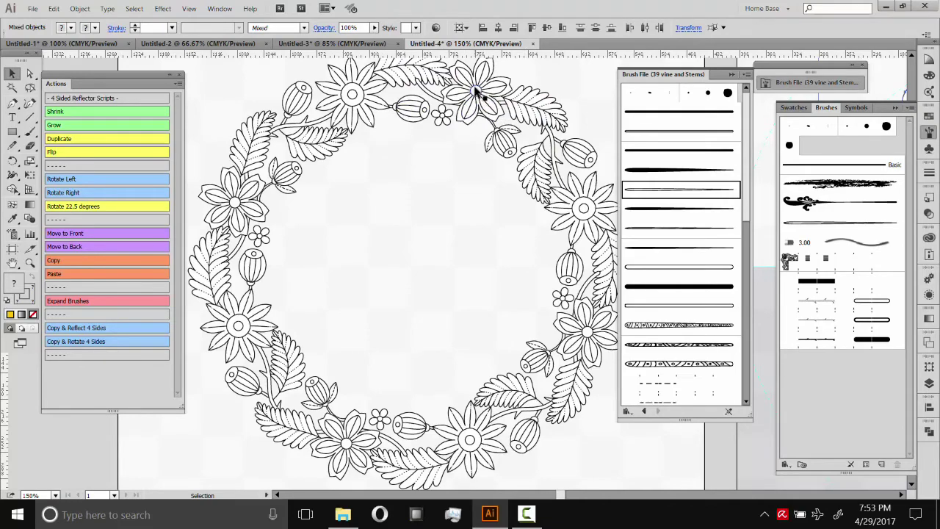
Step: Ungroup the wreath in the output area
click(475, 91)
mouse_move(478, 90)
mouse_down()
mouse_move(475, 120)
mouse_move(468, 100)
mouse_move(478, 92)
mouse_up()
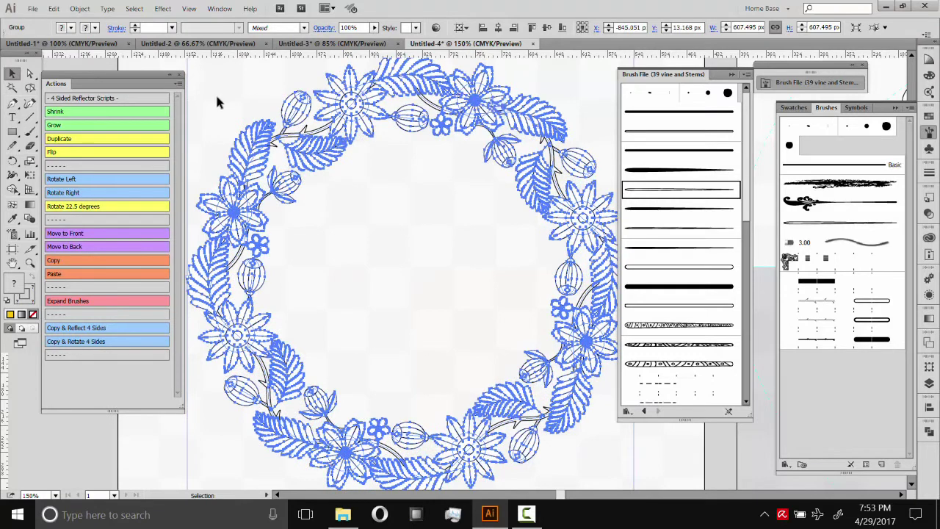
click(79, 8)
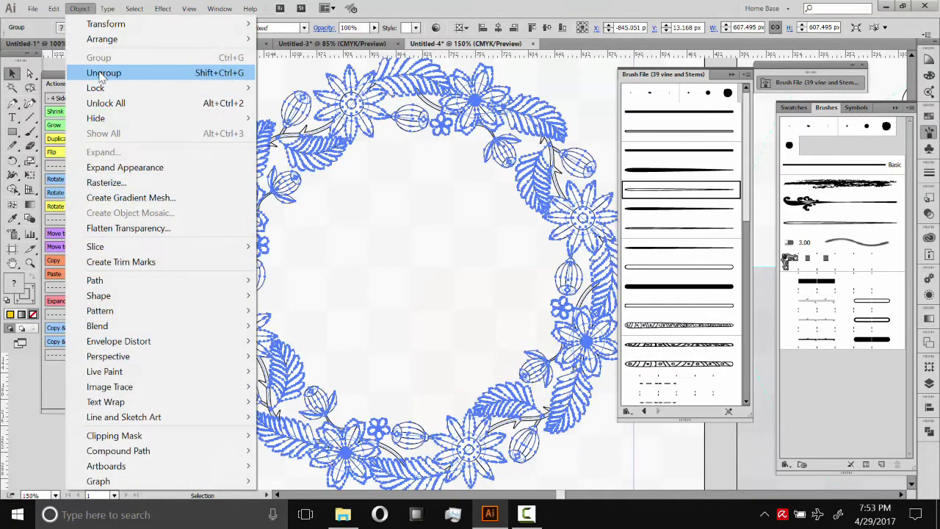
click(101, 75)
click(398, 185)
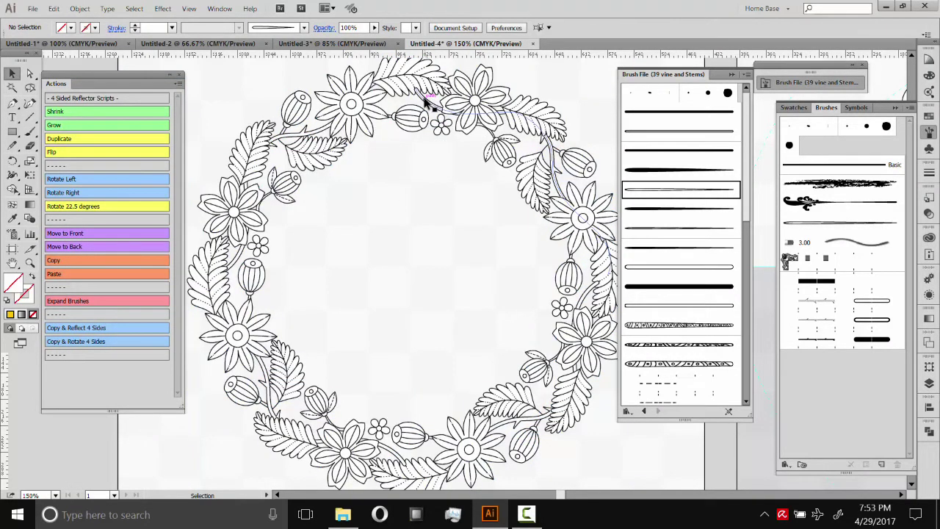
Step: Send the wreath's upper-right stem behind the flowers and leaves
click(426, 102)
click(395, 193)
click(417, 87)
mouse_move(417, 87)
mouse_down()
mouse_move(430, 88)
mouse_move(425, 101)
mouse_up()
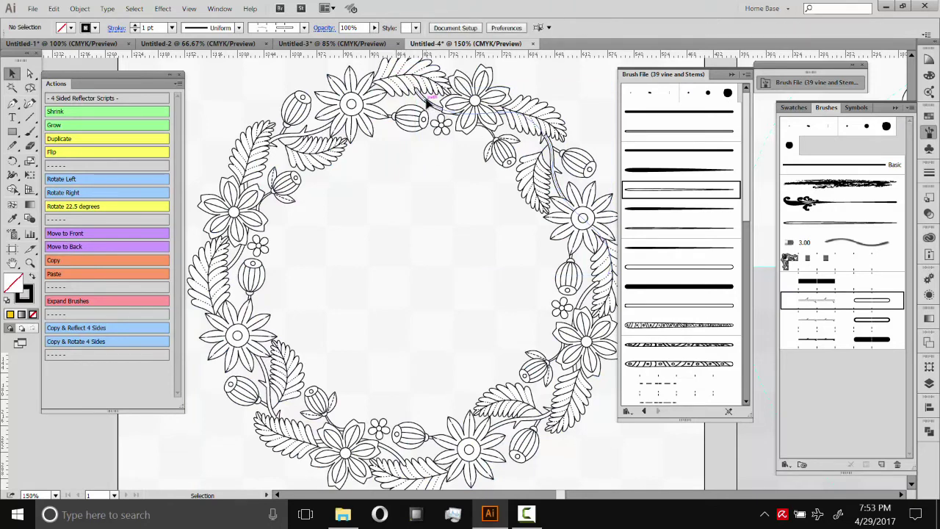
click(426, 103)
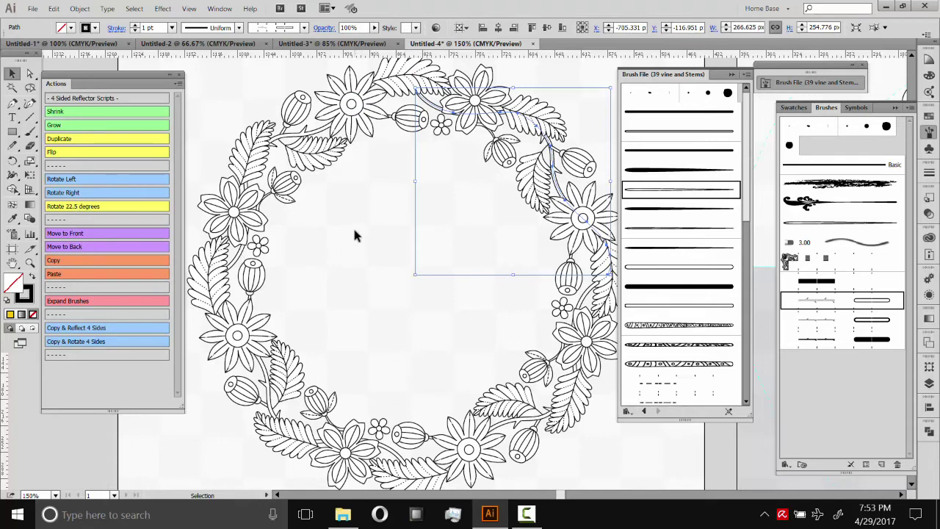
drag(447, 272, 401, 208)
Step: Send the wreath's lower-right and lower-left stems behind the flowers and leaves
click(534, 223)
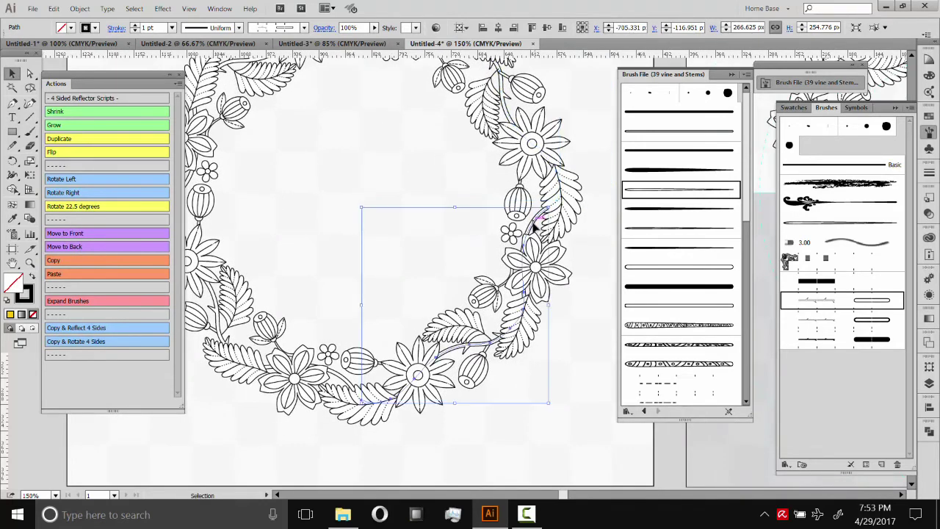
click(353, 223)
drag(357, 235, 406, 210)
click(376, 339)
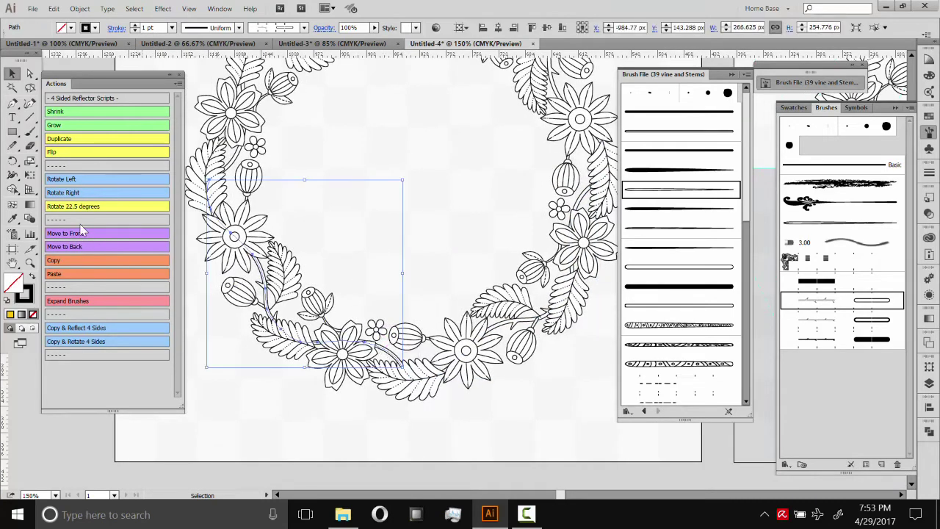
click(81, 247)
click(307, 167)
Step: Send the outer bud and the inner fern leaf at the wreath's upper-right stem fork to the back
drag(315, 125, 327, 174)
drag(426, 142, 397, 210)
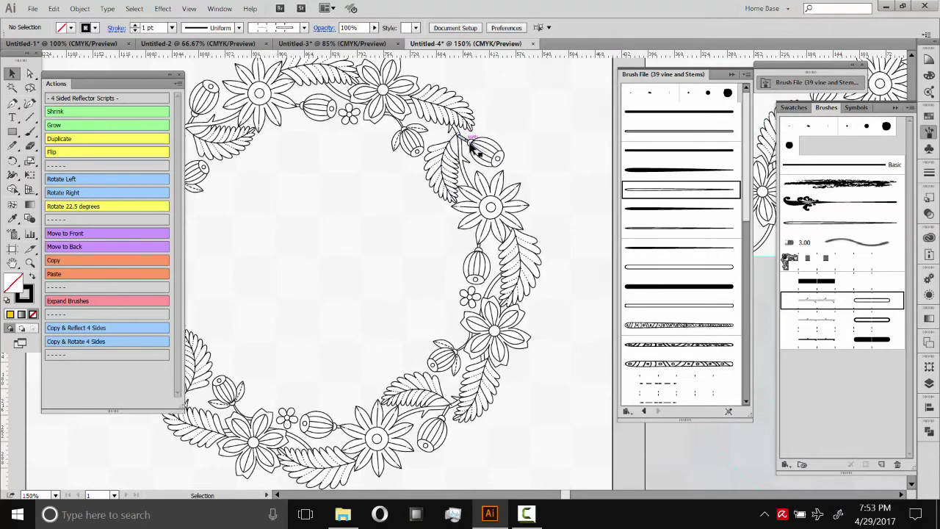
click(471, 156)
click(500, 139)
click(474, 155)
click(77, 248)
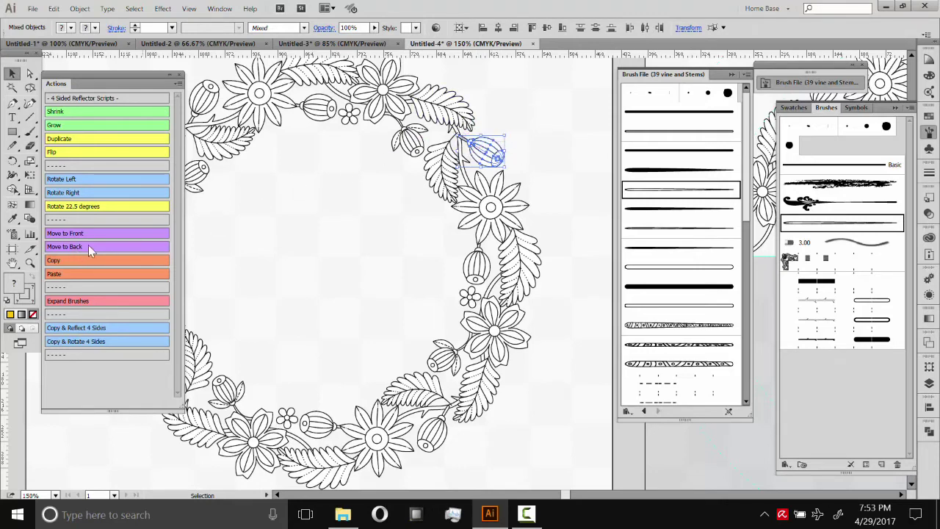
click(376, 204)
click(430, 179)
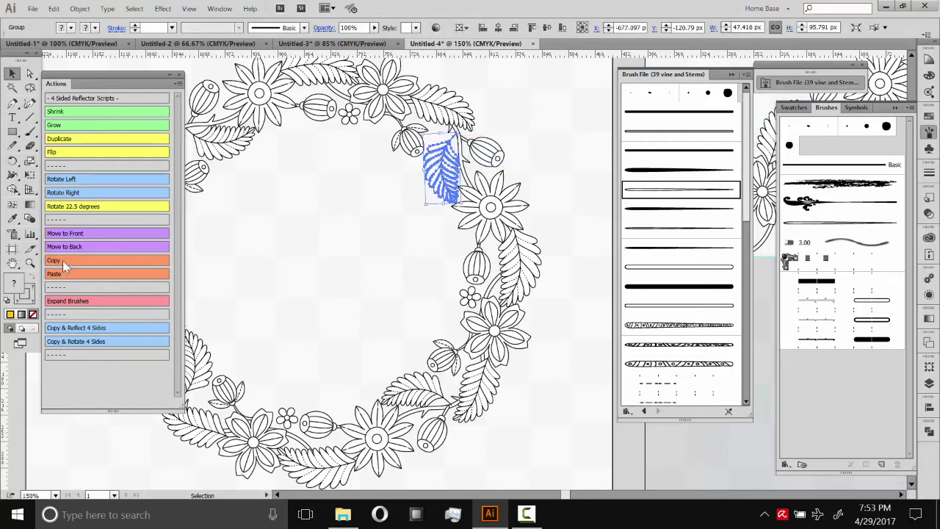
Step: Send the outer bud and the inner fern leaf at the wreath's lower-left stem fork to the back
drag(309, 156, 334, 160)
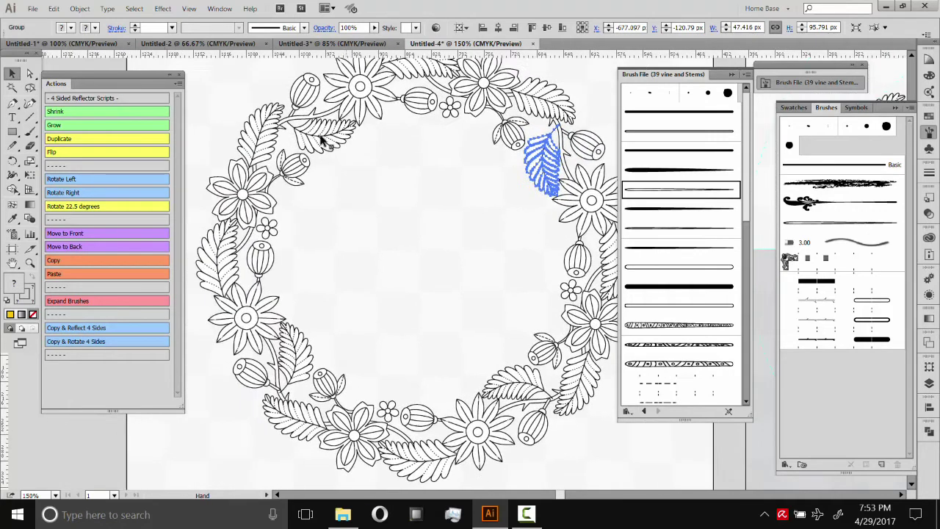
drag(309, 242, 292, 209)
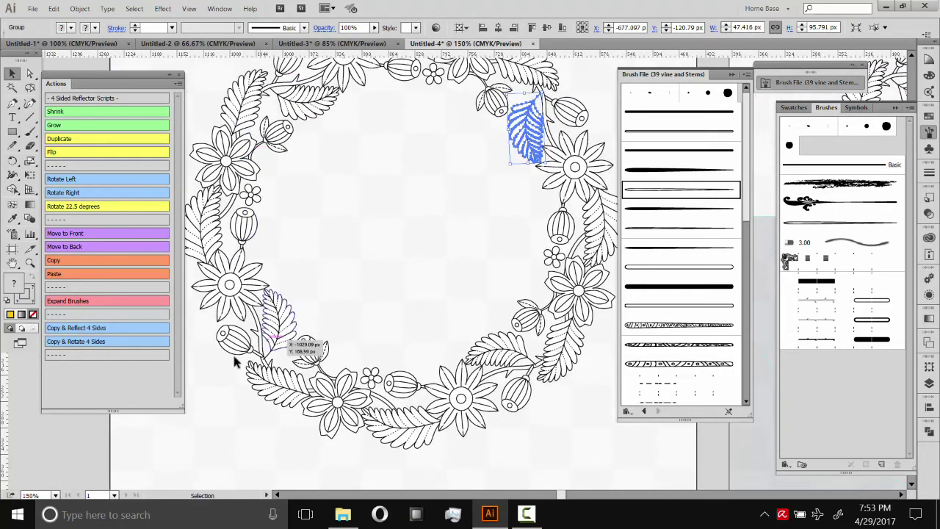
click(248, 343)
click(73, 249)
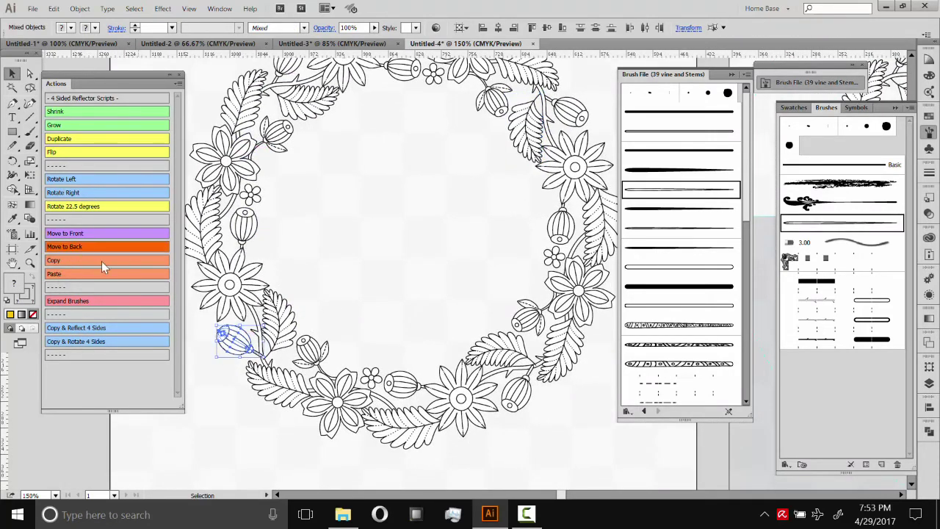
click(277, 303)
click(374, 306)
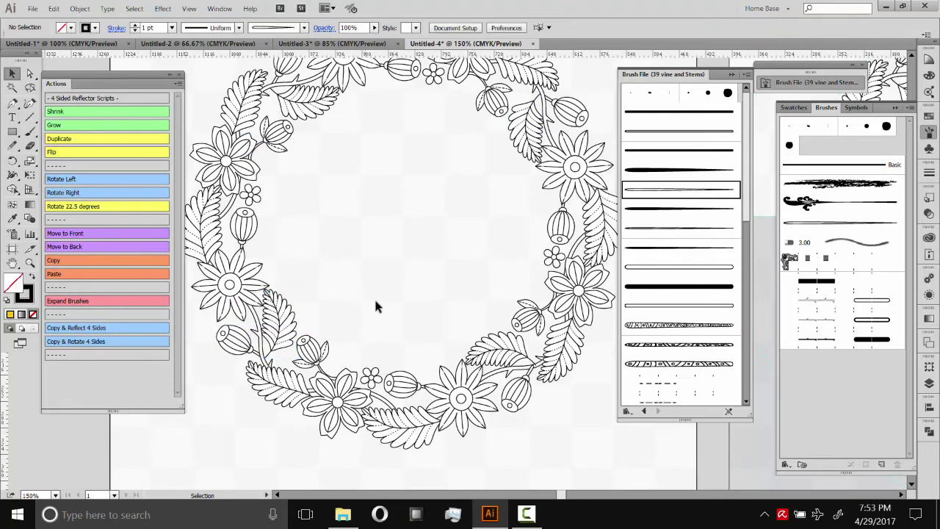
Step: Send the outer bud and the inner fern leaf at the wreath's lower-right stem fork to the back
drag(374, 306, 369, 279)
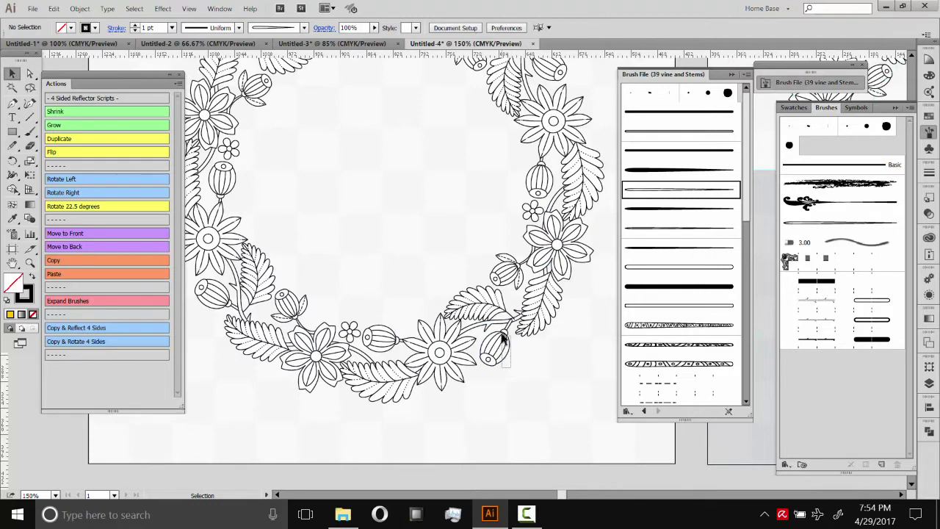
click(504, 338)
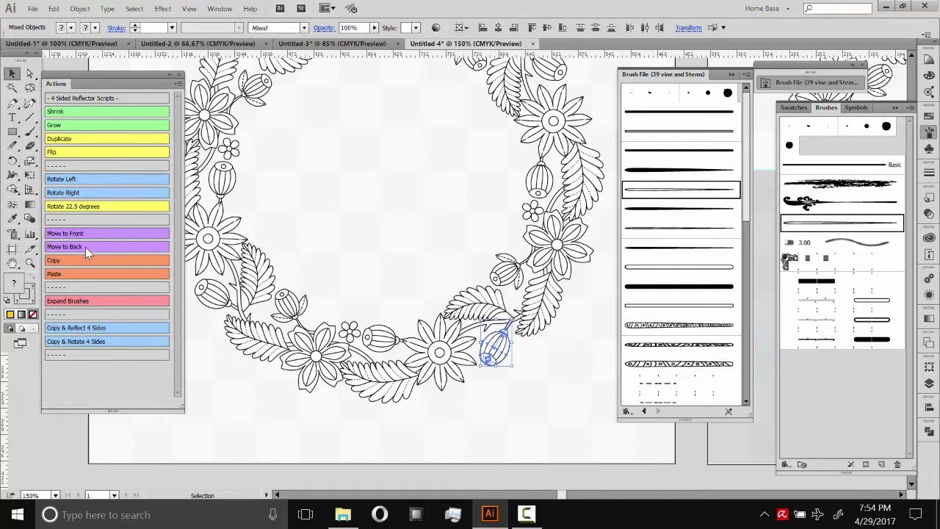
click(481, 303)
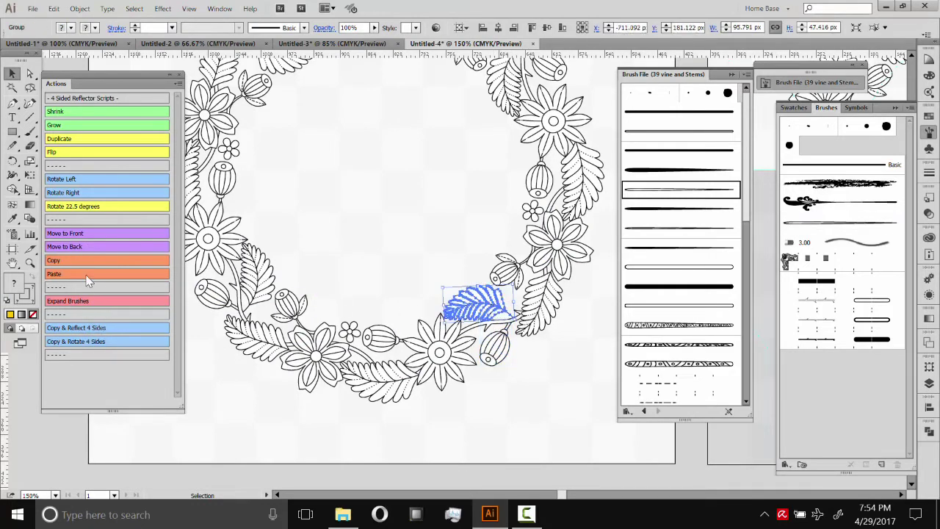
click(484, 227)
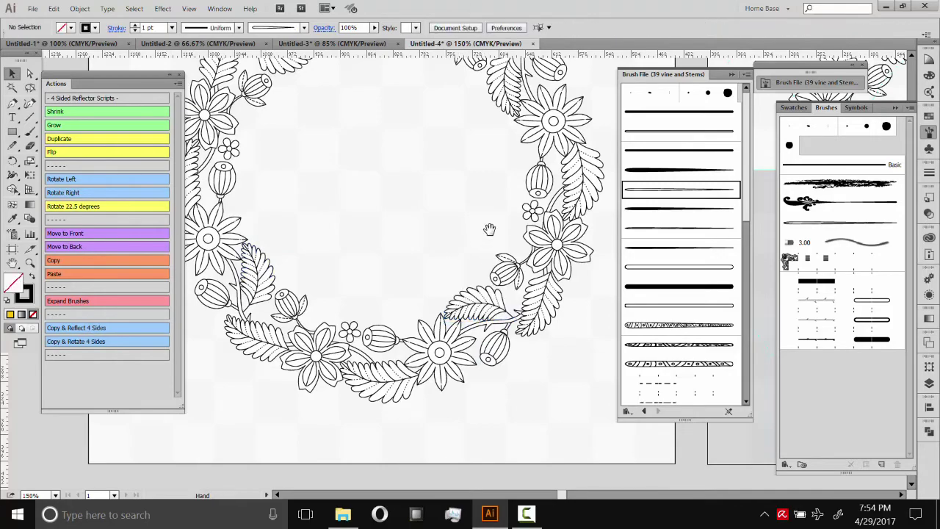
Step: Inspect the wreath all the way round for stacking errors, and view it as a whole beside the input vine
scroll(462, 206, up, 3)
scroll(430, 200, left, 5)
scroll(430, 200, up, 1)
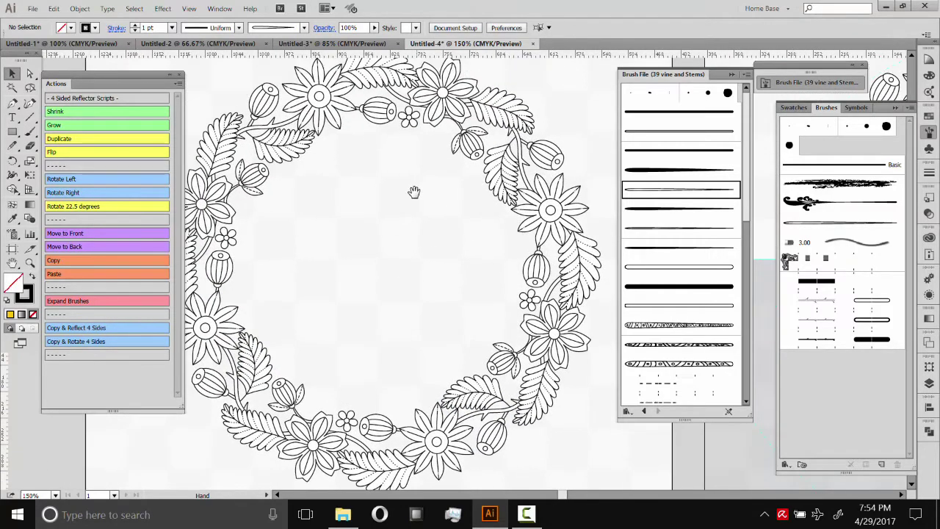
scroll(482, 255, down, 2)
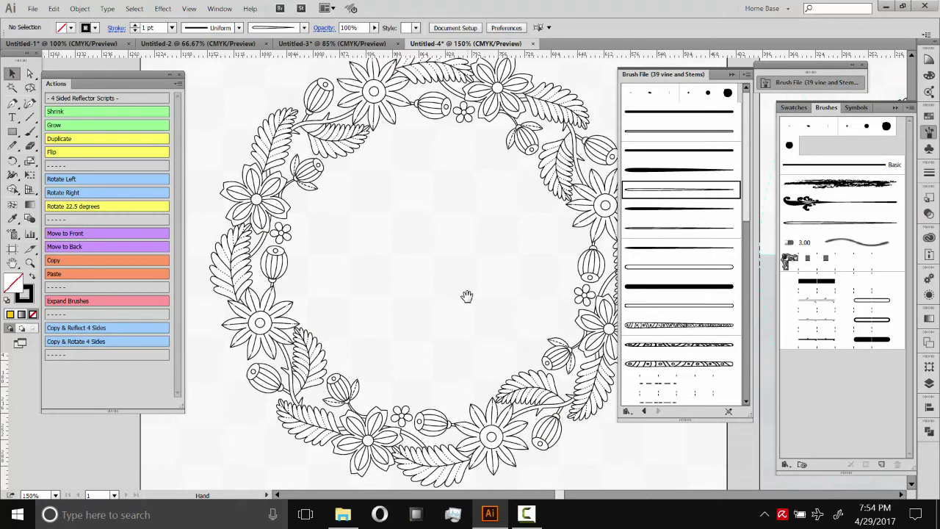
scroll(466, 291, left, 1)
drag(493, 225, 489, 219)
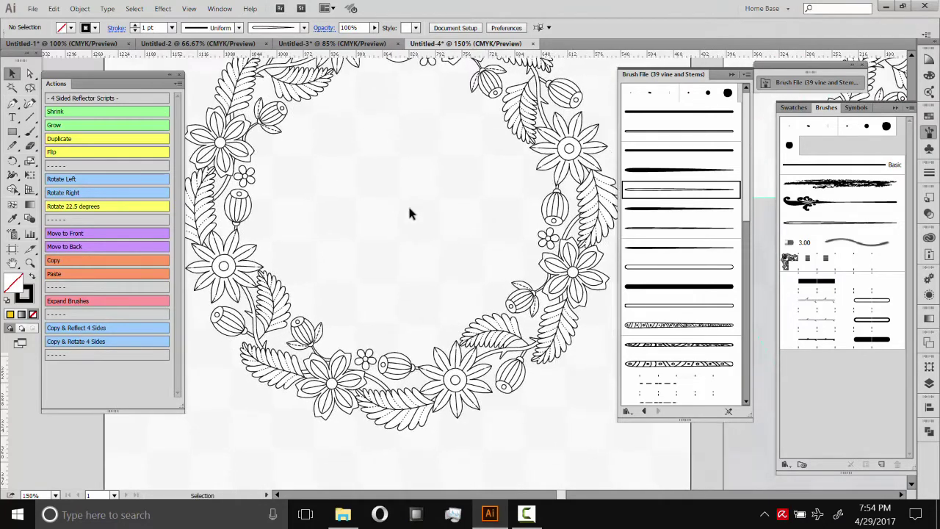
click(29, 263)
alt+click(448, 175)
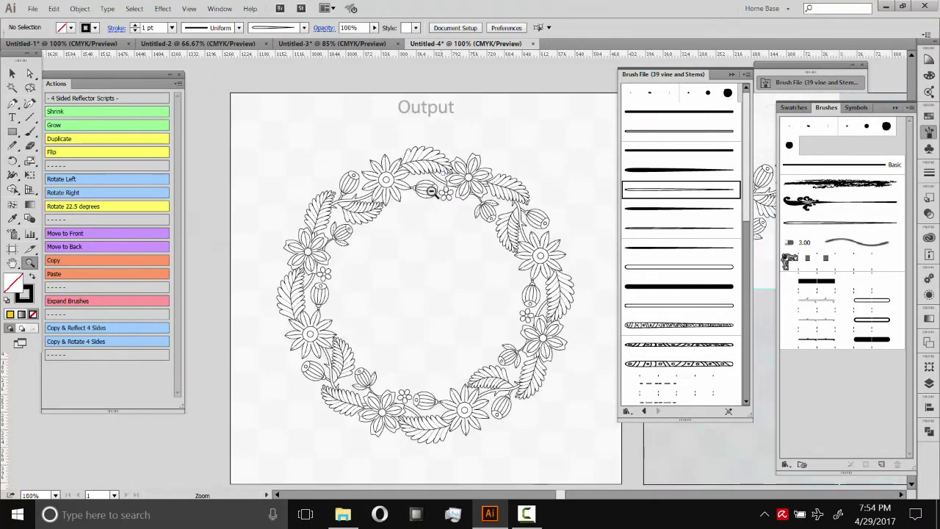
alt+click(483, 233)
drag(482, 233, 367, 162)
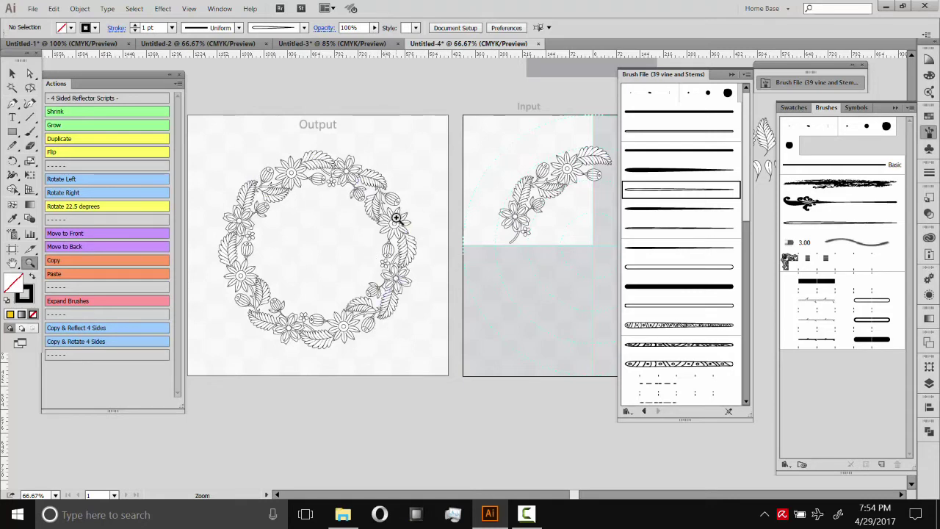
Step: Group all pieces of the output wreath and shift the group slightly up and to the right on the artboard
click(12, 74)
drag(416, 181, 451, 153)
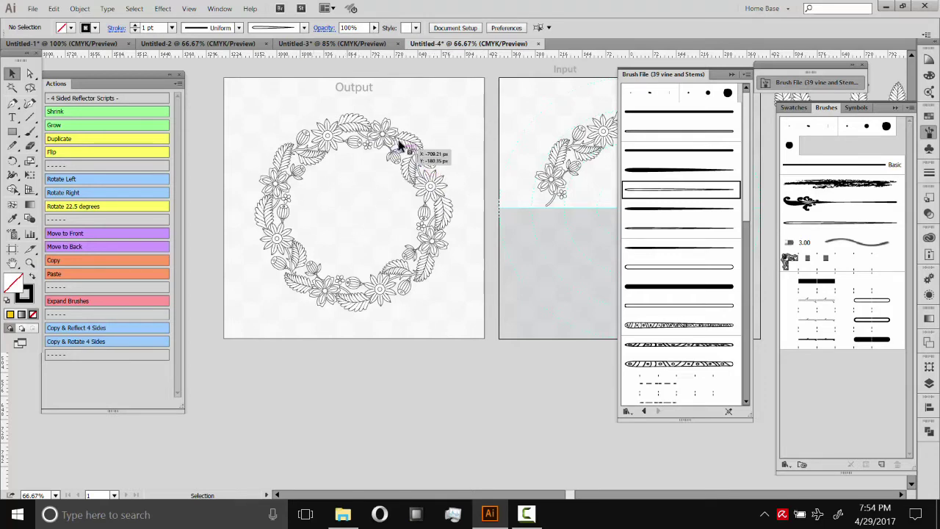
drag(424, 115, 245, 301)
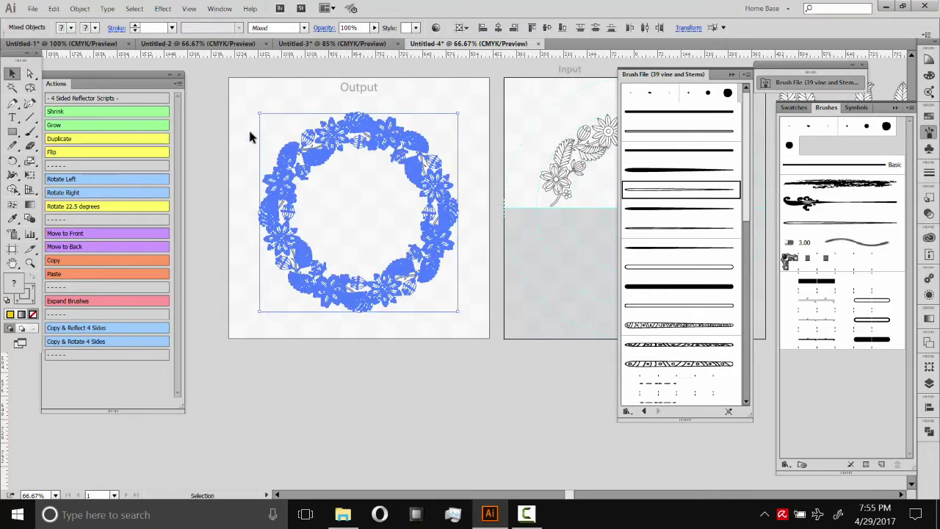
click(80, 8)
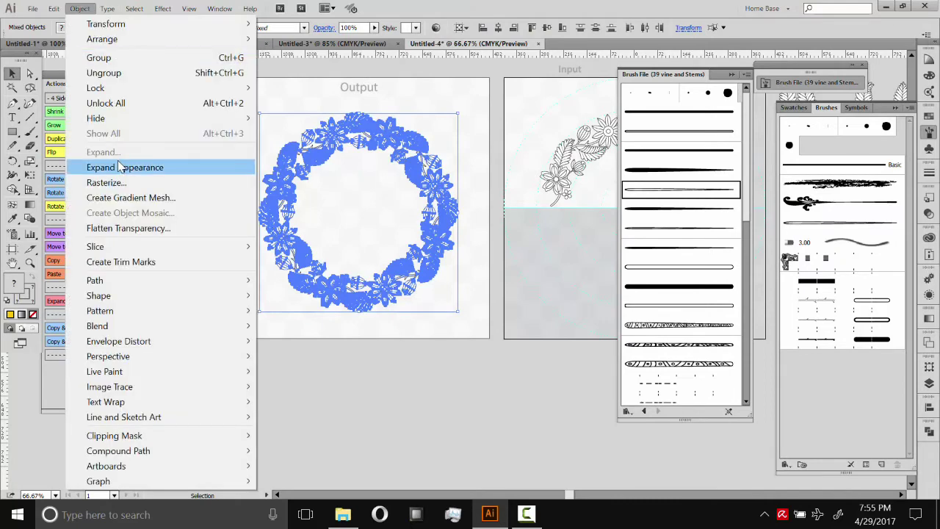
click(110, 58)
click(415, 84)
drag(390, 145, 457, 97)
Step: Expand the brush strokes of the grouped wreath and copy it to the clipboard
click(546, 210)
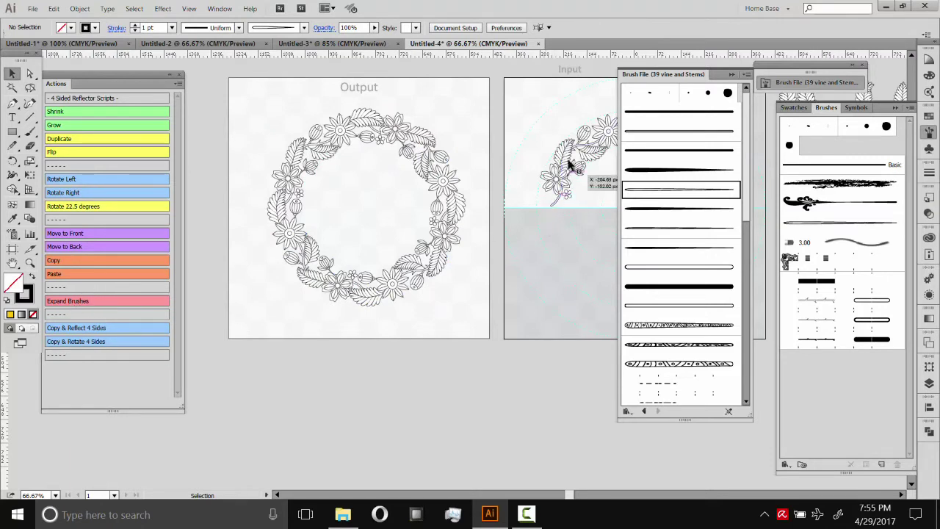
click(73, 301)
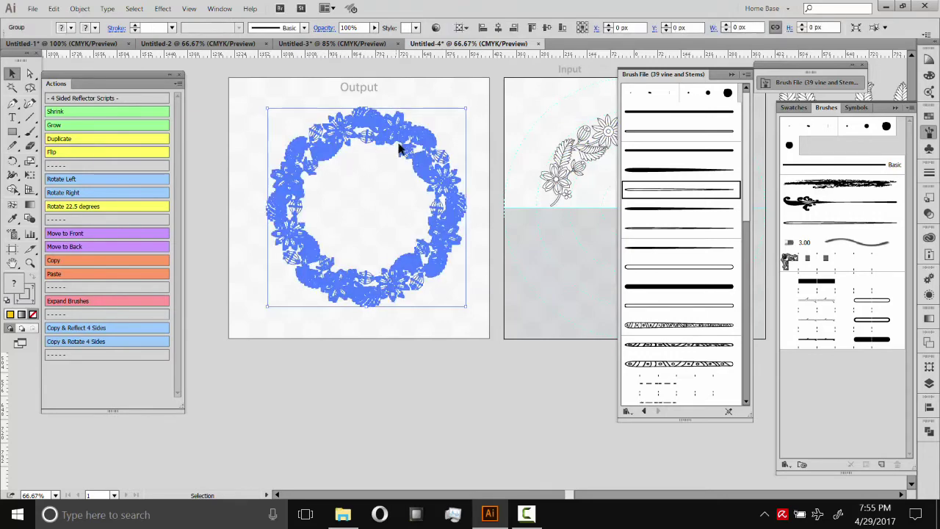
click(53, 8)
click(87, 73)
Step: Create a new 1000 by 1000 px document and paste the expanded wreath into it
click(34, 8)
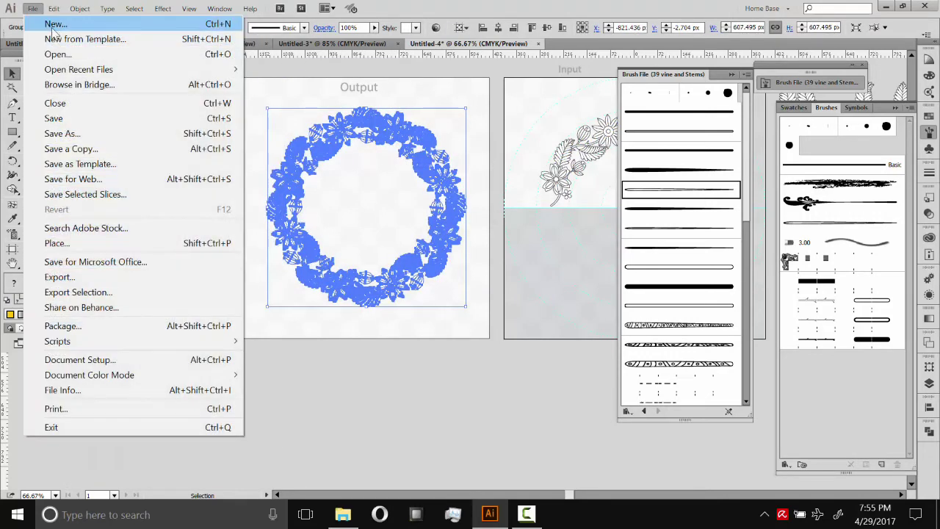
click(53, 24)
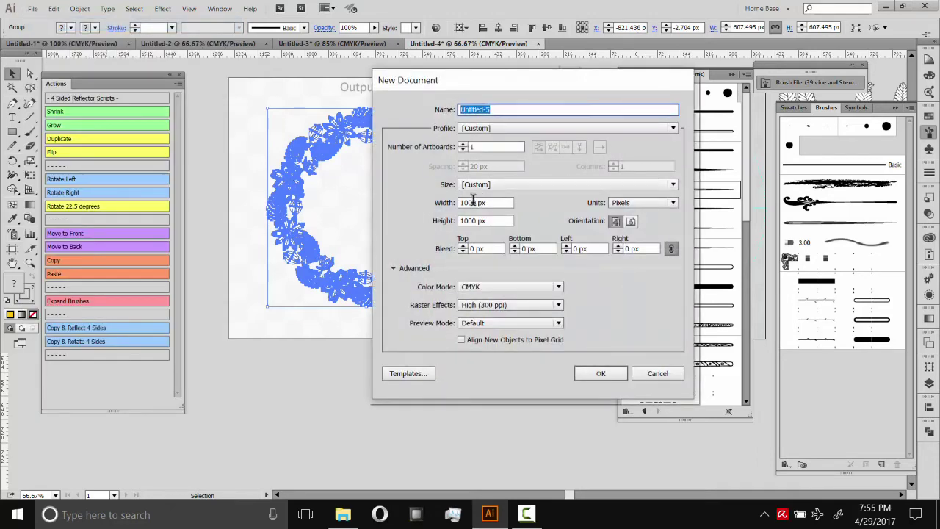
click(597, 373)
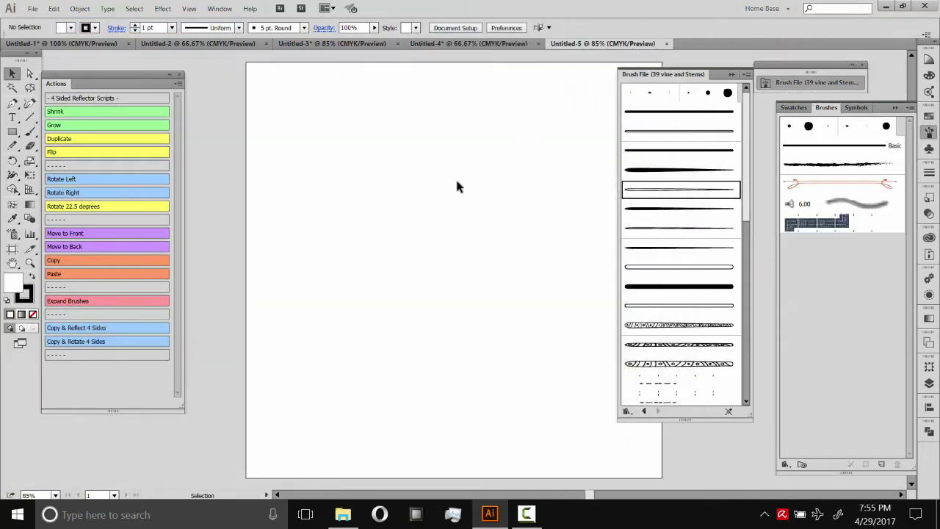
key(ctrl+v)
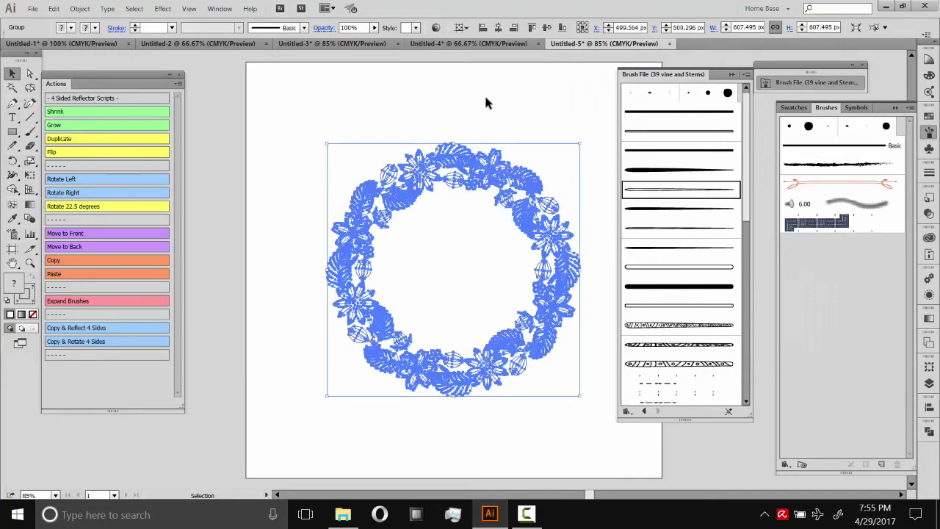
Step: Enlarge the pasted wreath proportionally about its centre until it nearly fills the artboard, and deselect it
click(484, 100)
drag(525, 130, 464, 111)
click(484, 199)
drag(520, 253, 576, 253)
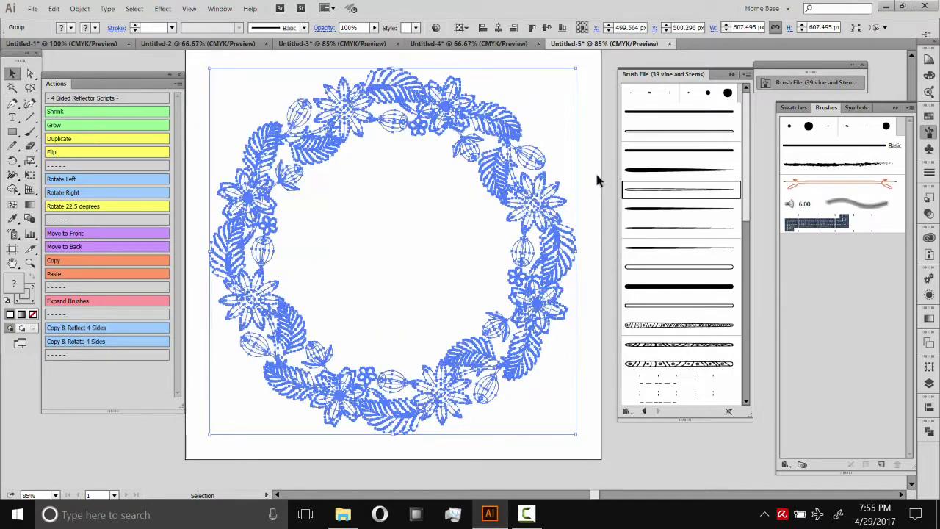
click(431, 178)
drag(430, 178, 442, 221)
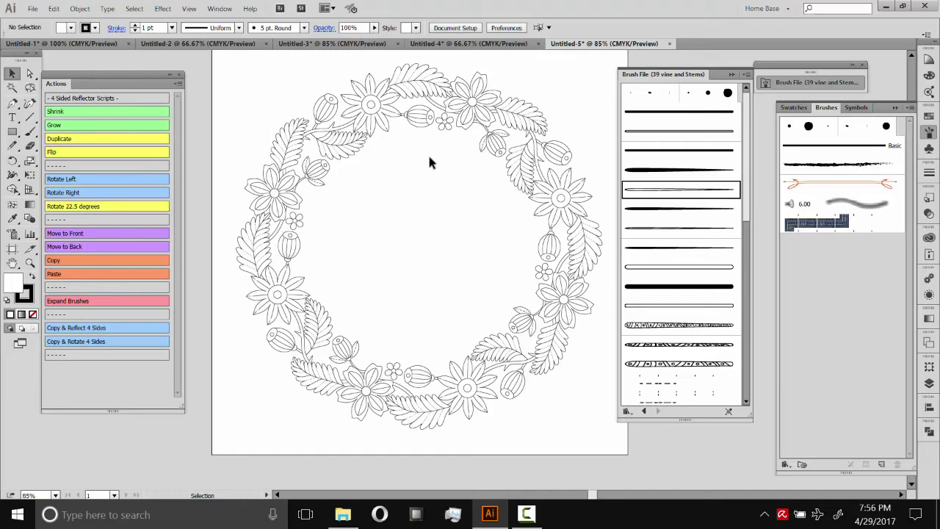
drag(367, 166, 415, 154)
key(space)
drag(388, 115, 388, 178)
Step: In the Untitled-4 document, move the flower vine off the Input artboard into the empty space beneath it
click(449, 44)
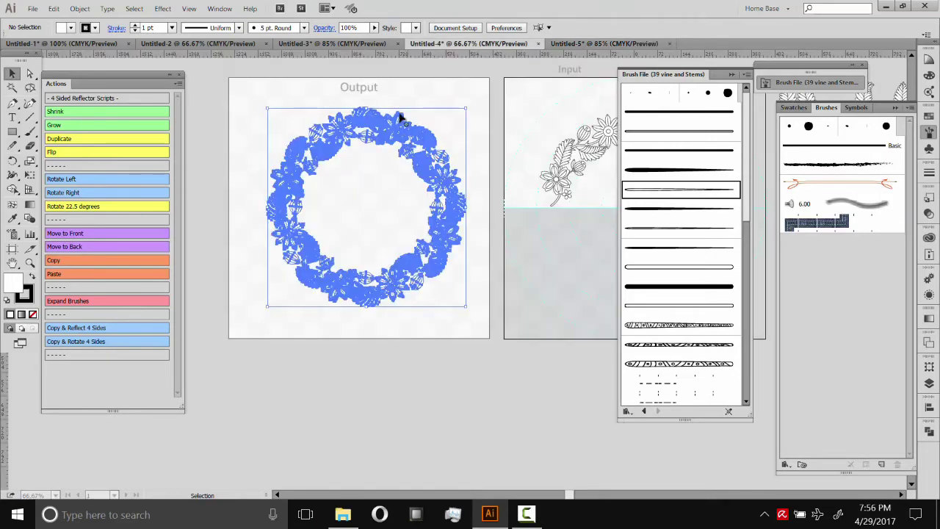
key(space)
drag(530, 127, 335, 130)
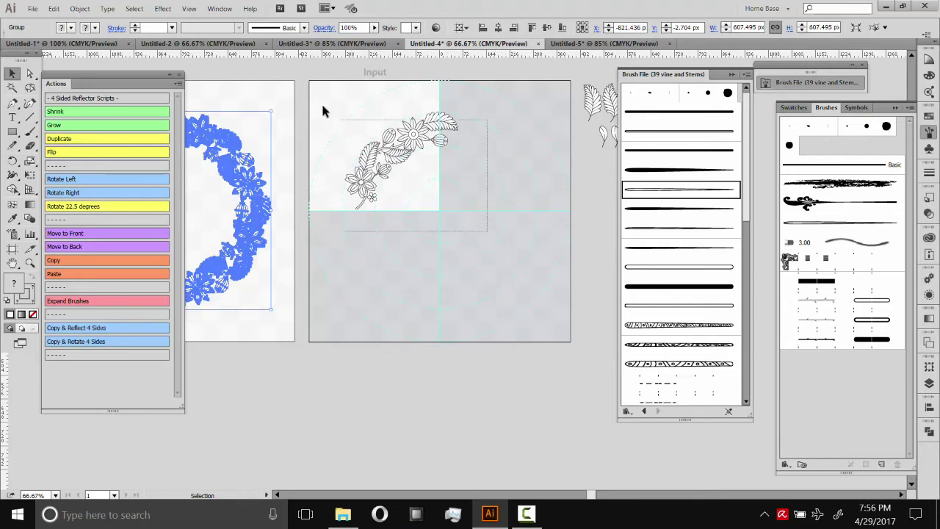
click(385, 151)
drag(397, 152, 341, 190)
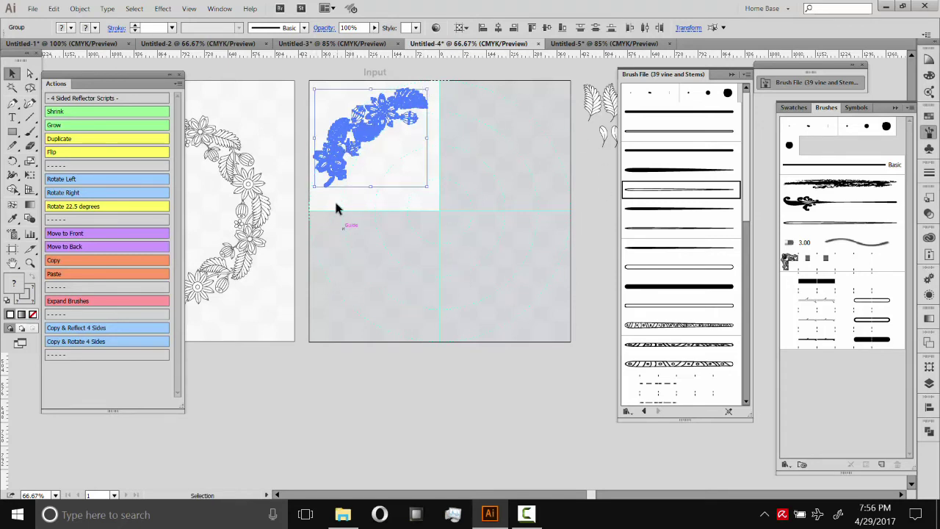
click(448, 302)
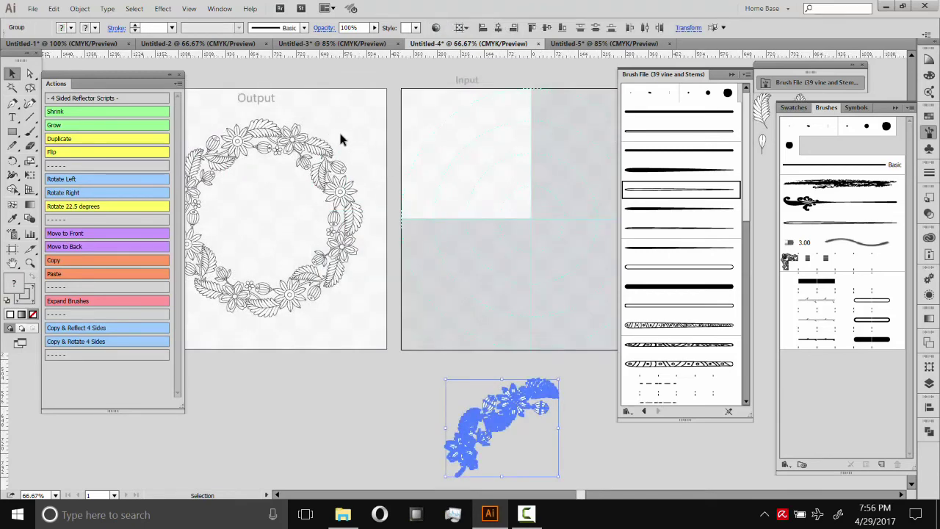
Step: Move the finished wreath off the Output artboard into the empty space beneath it
click(298, 141)
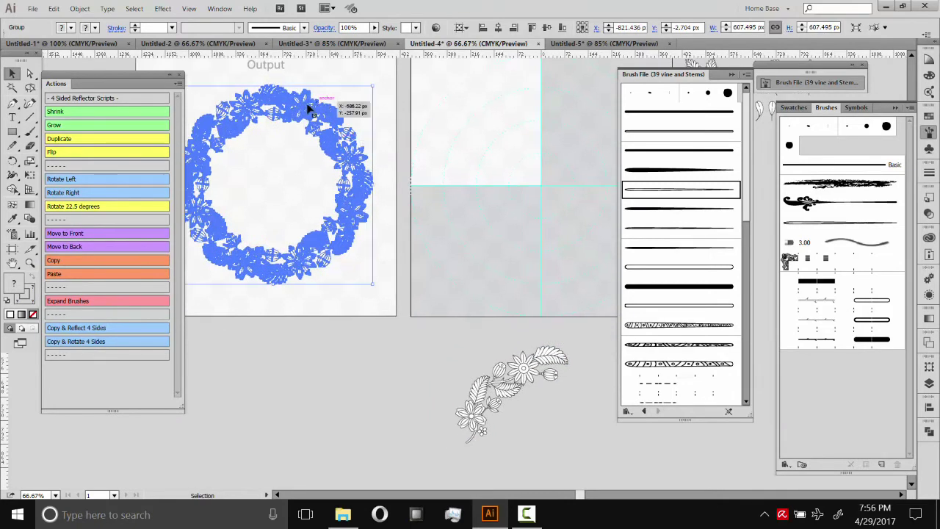
drag(306, 111, 301, 347)
click(362, 167)
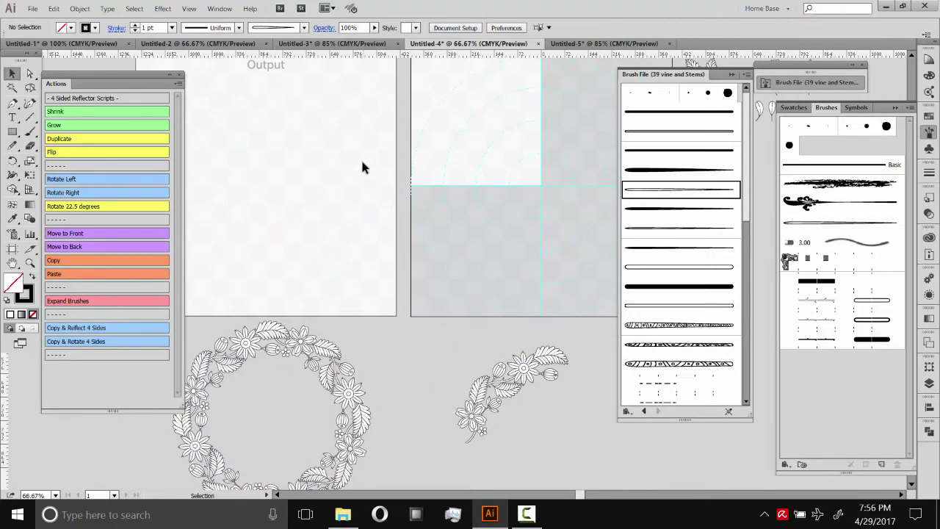
drag(361, 120, 312, 144)
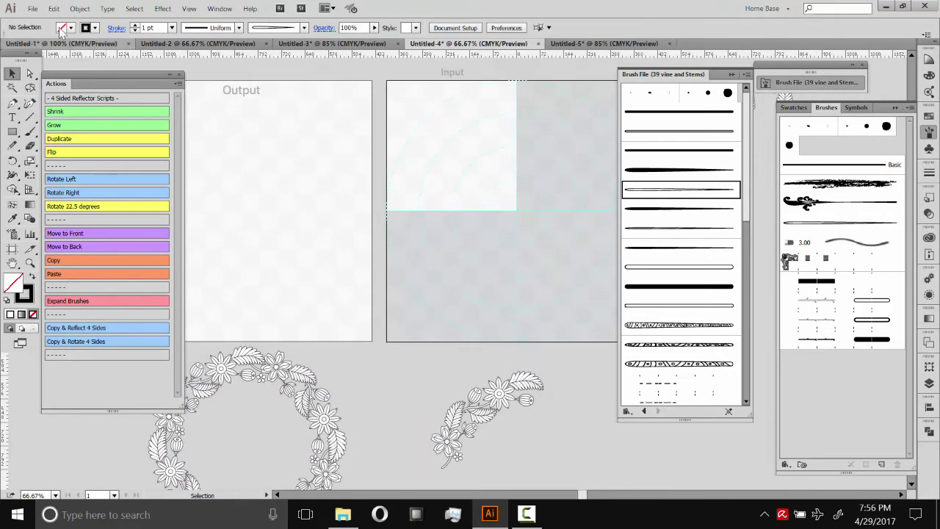
Step: Open the template file 2 Sided Reflector Template.ait from the Templates and Actions folder
click(33, 9)
click(55, 54)
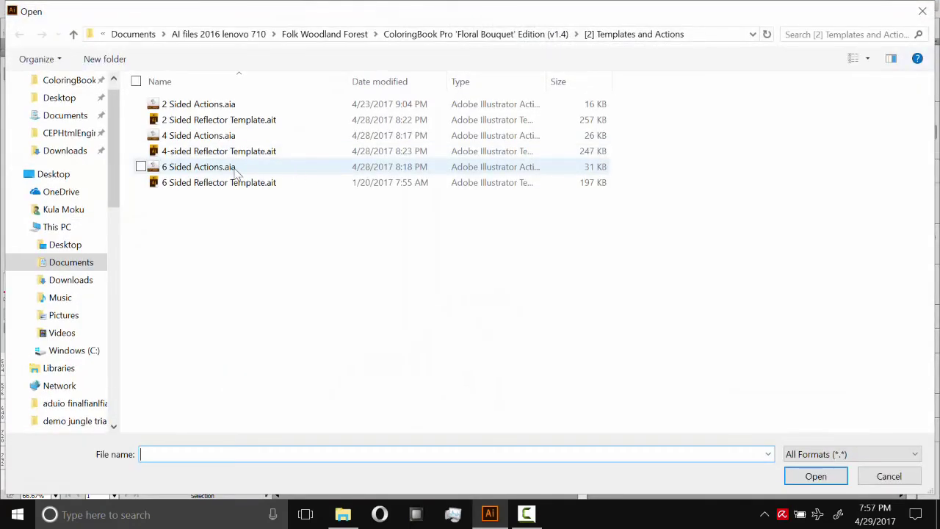
click(209, 121)
click(813, 476)
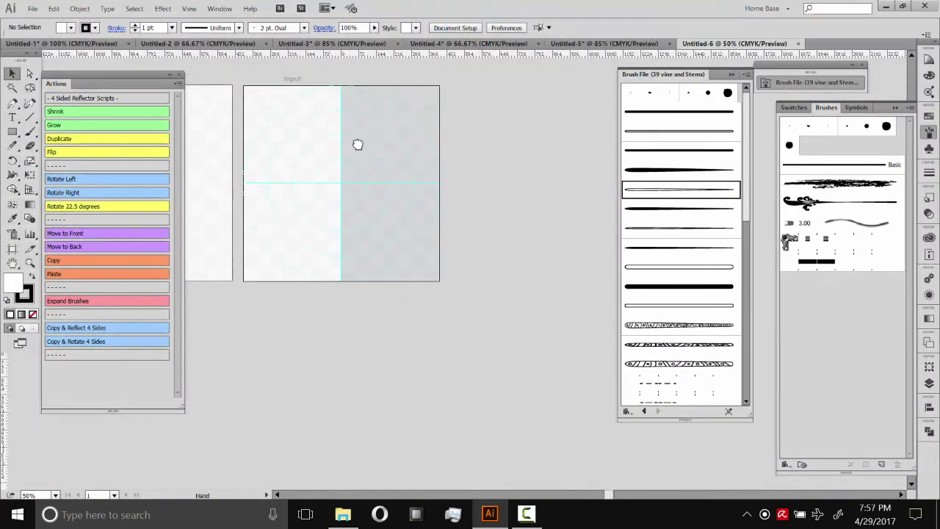
drag(357, 144, 418, 184)
click(30, 262)
click(411, 235)
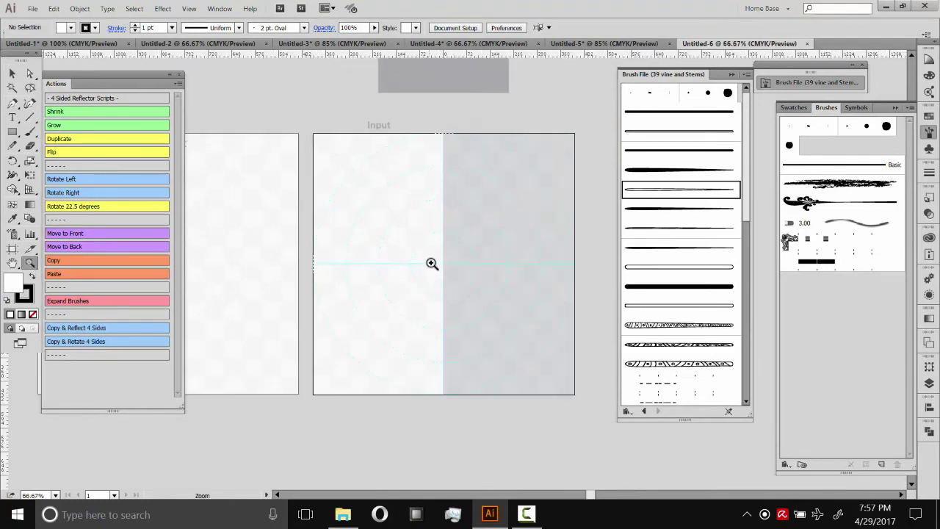
click(433, 270)
scroll(440, 117, right, 3)
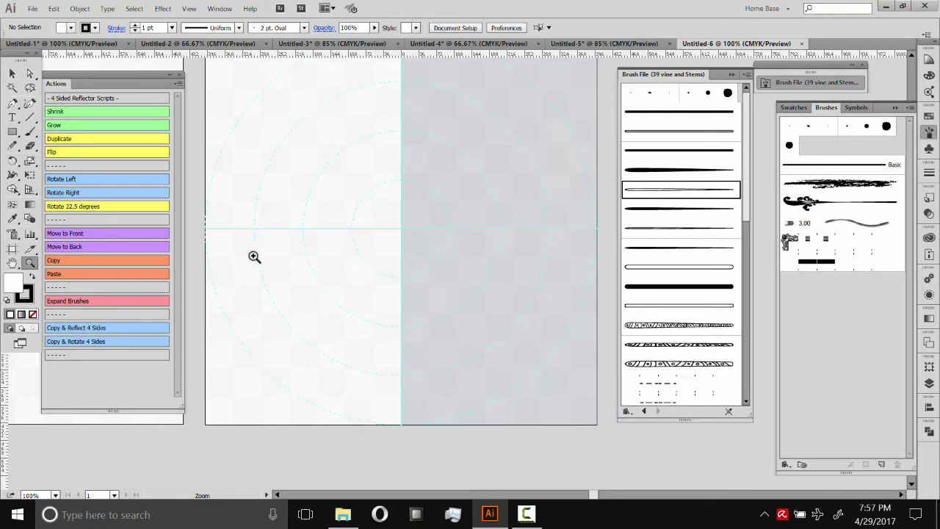
Step: Clear the existing action set and load 2 Sided Actions.aia in its place
click(178, 83)
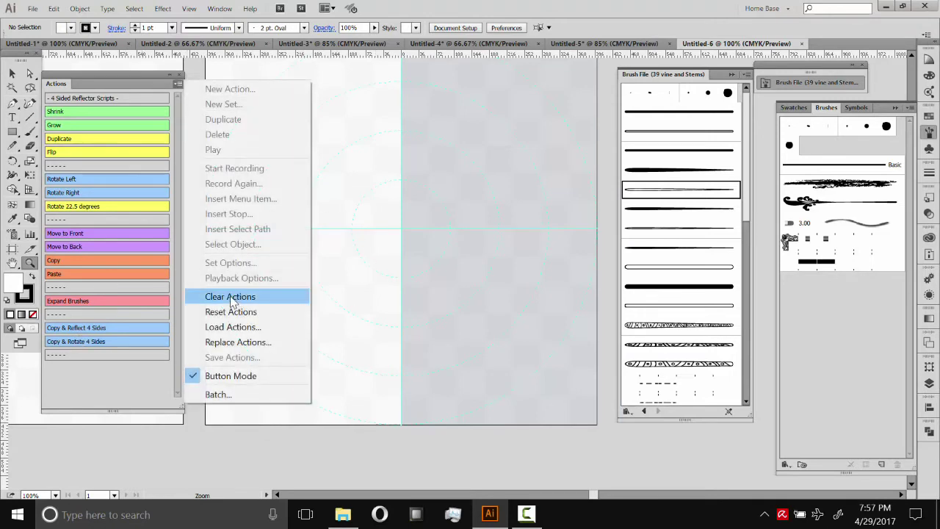
click(242, 298)
click(459, 273)
click(178, 83)
click(246, 328)
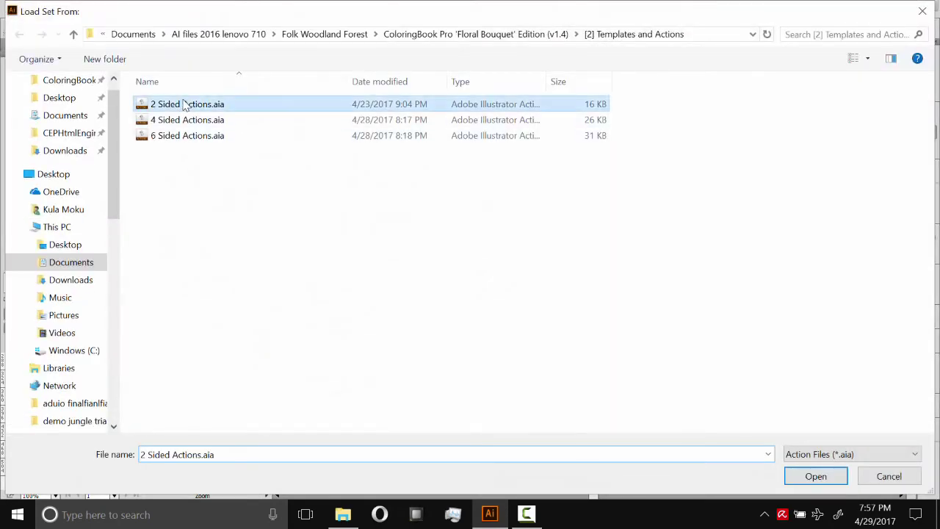
double_click(184, 104)
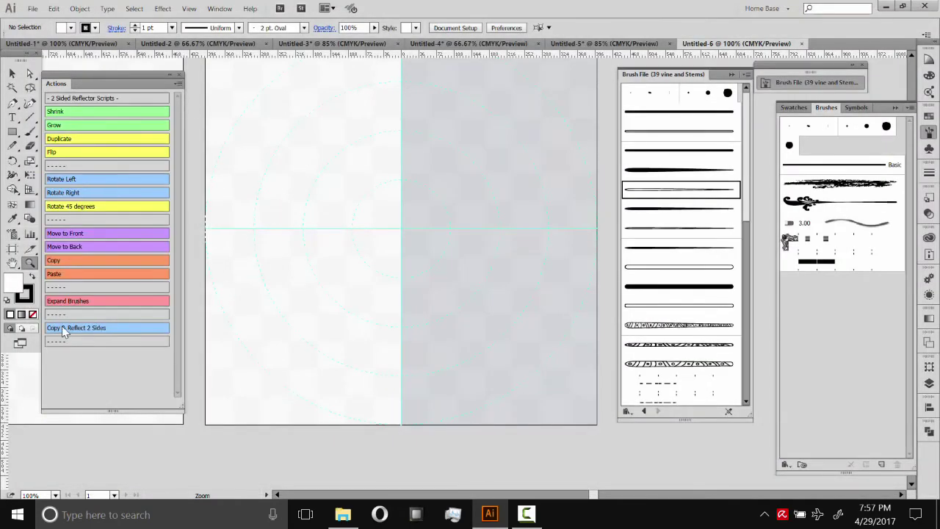
Step: Hide the Diamond Guides layer and show the Heart Guides layer in the two-sided template
click(11, 74)
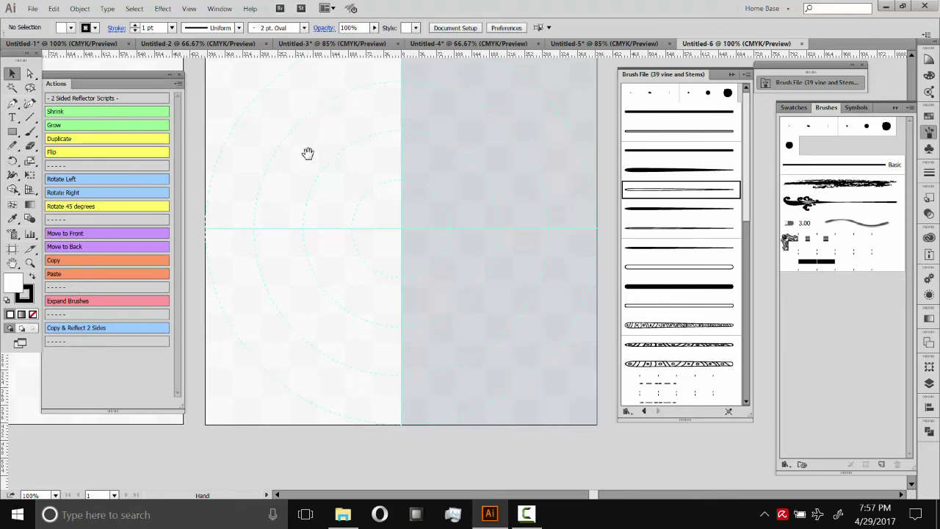
drag(306, 162, 273, 184)
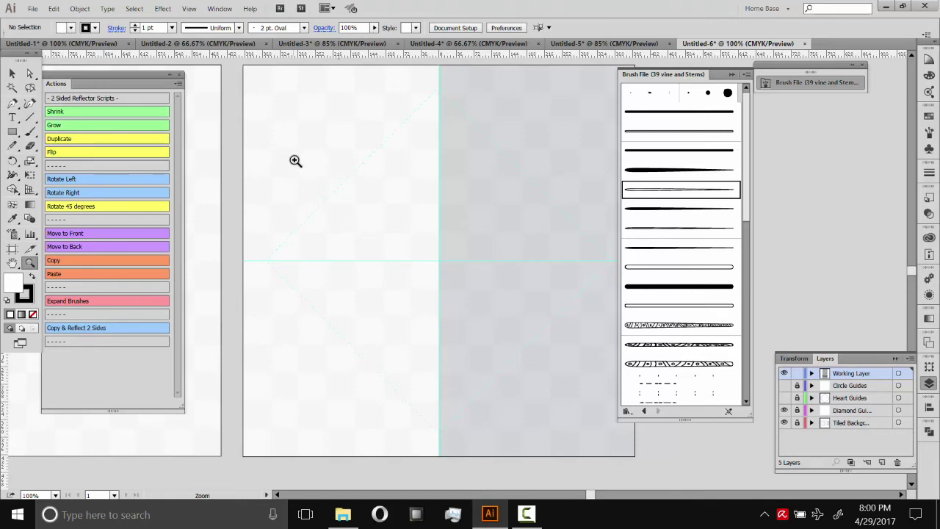
click(784, 410)
click(785, 385)
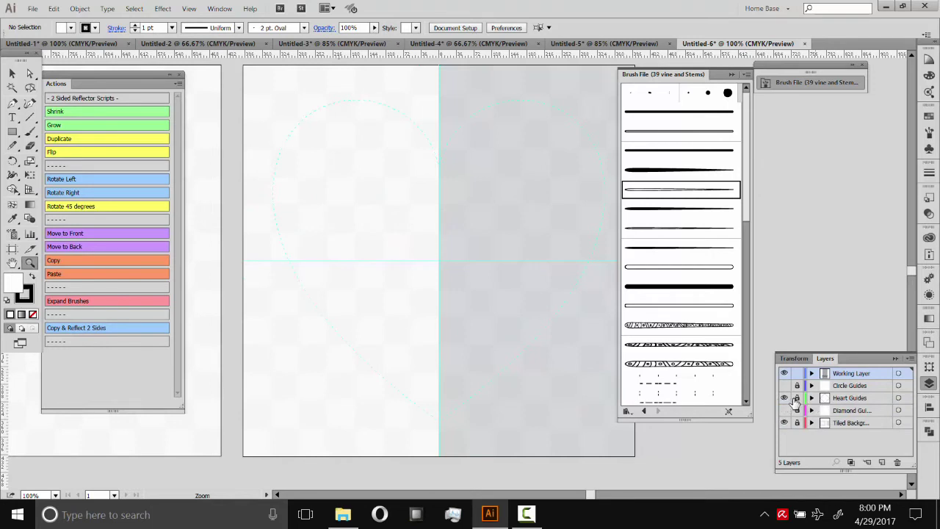
click(266, 189)
alt+click(424, 286)
alt+click(441, 302)
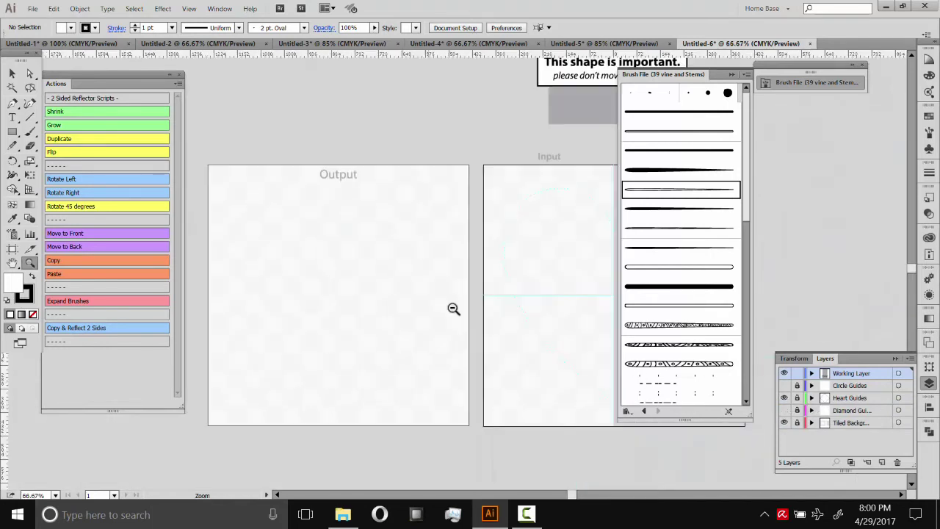
Step: Enlarge and arrange the line-art flowers inside the heart guide's left half, with two of them centred on the vertical mirror line
click(413, 237)
click(414, 234)
drag(414, 231, 399, 245)
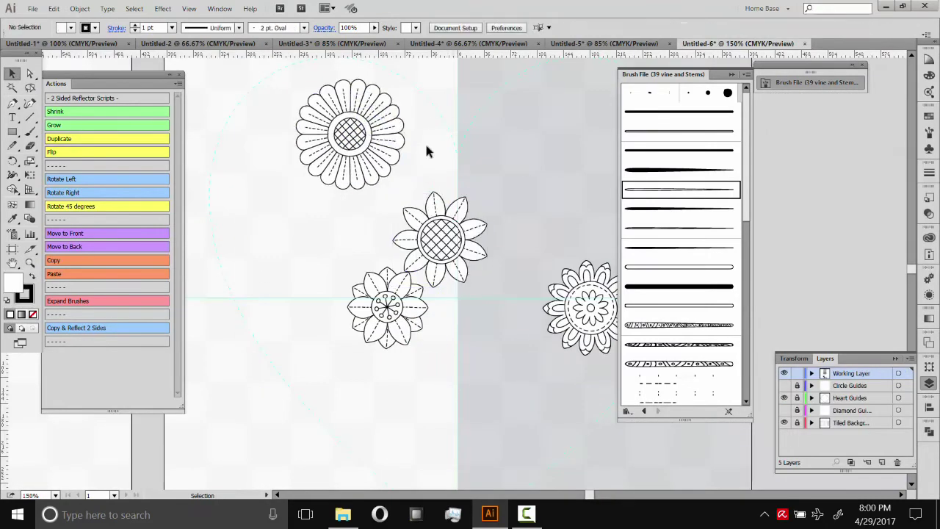
drag(428, 151, 462, 115)
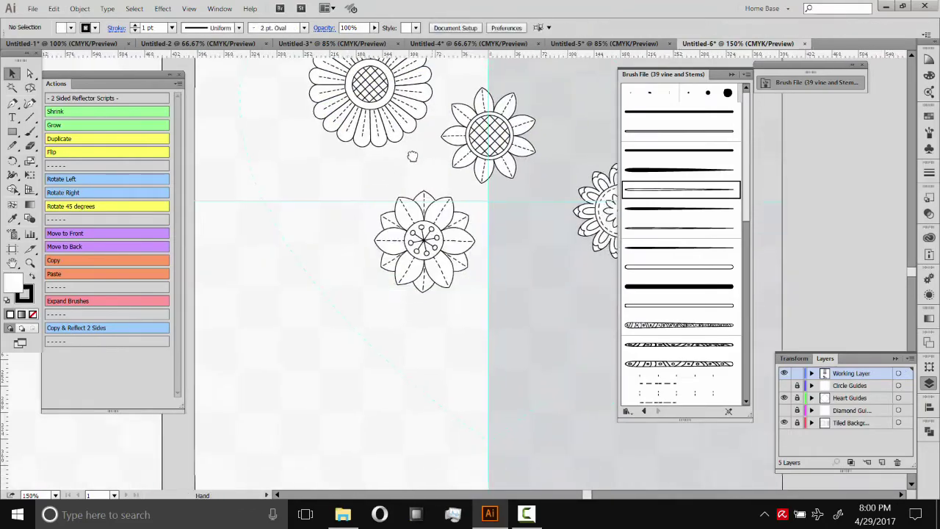
drag(431, 325, 448, 347)
click(437, 159)
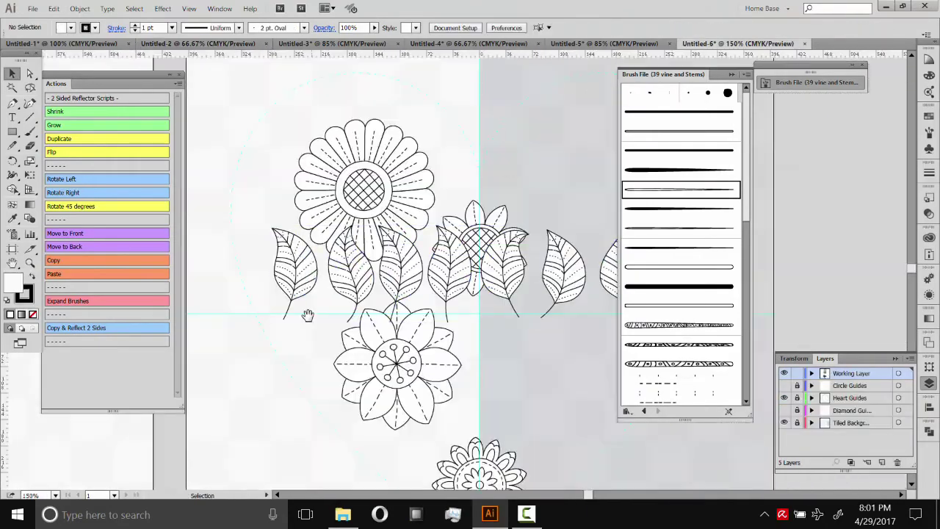
Step: Enlarge and rotate leaves to fit the heart outline above, beside and below the large round flower
drag(309, 315, 294, 220)
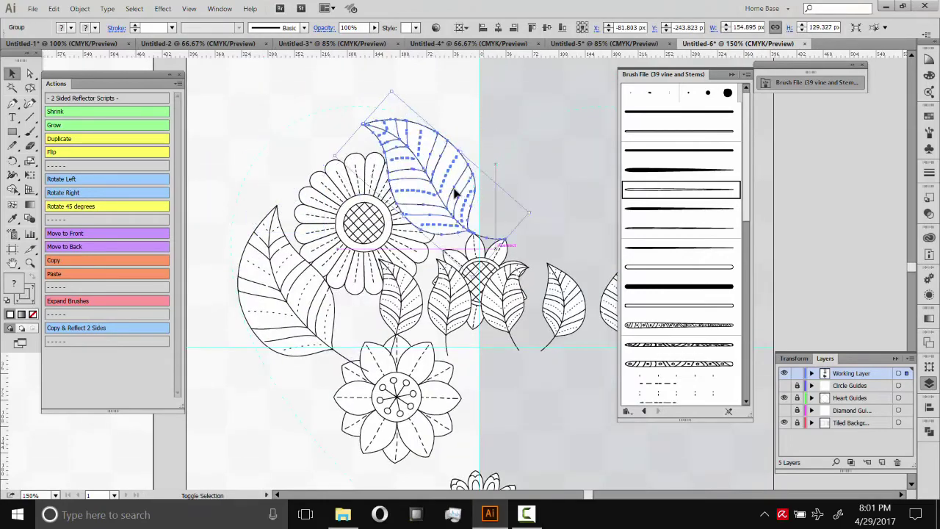
drag(430, 103, 448, 151)
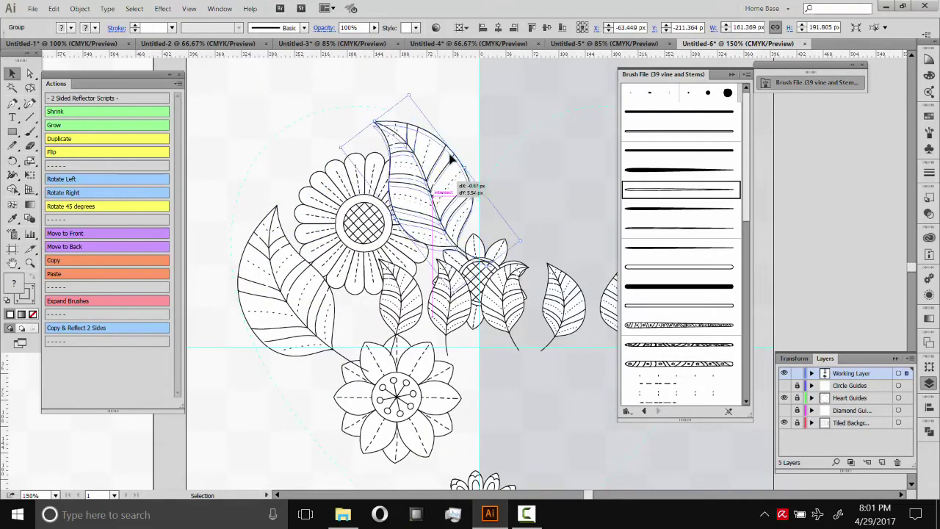
drag(473, 122, 310, 373)
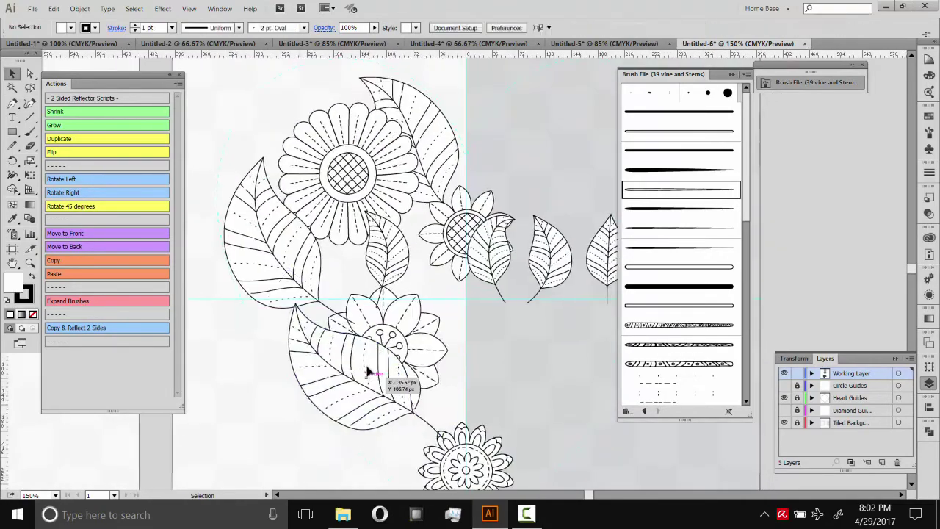
Step: Rotate and position more leaves along the heart's lower edge, filling the area down to the bottom point
click(401, 227)
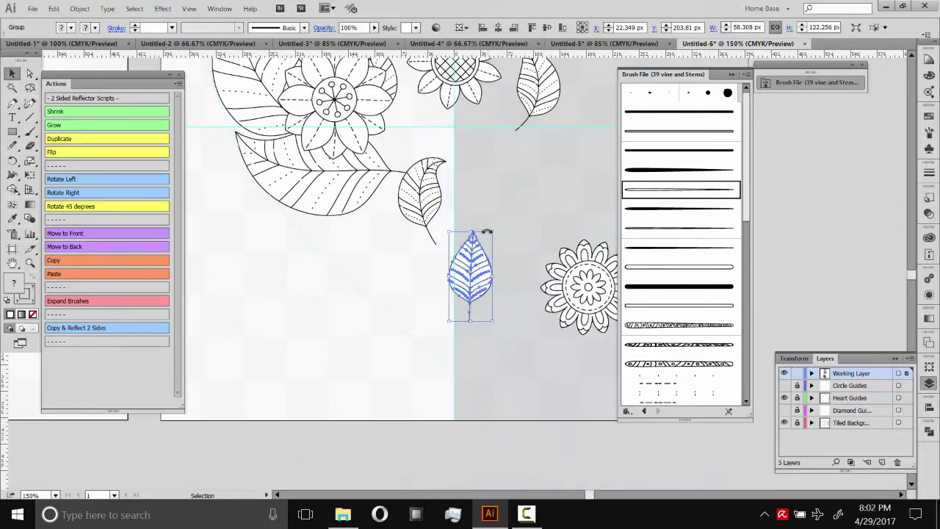
drag(485, 233, 466, 202)
drag(541, 268, 503, 277)
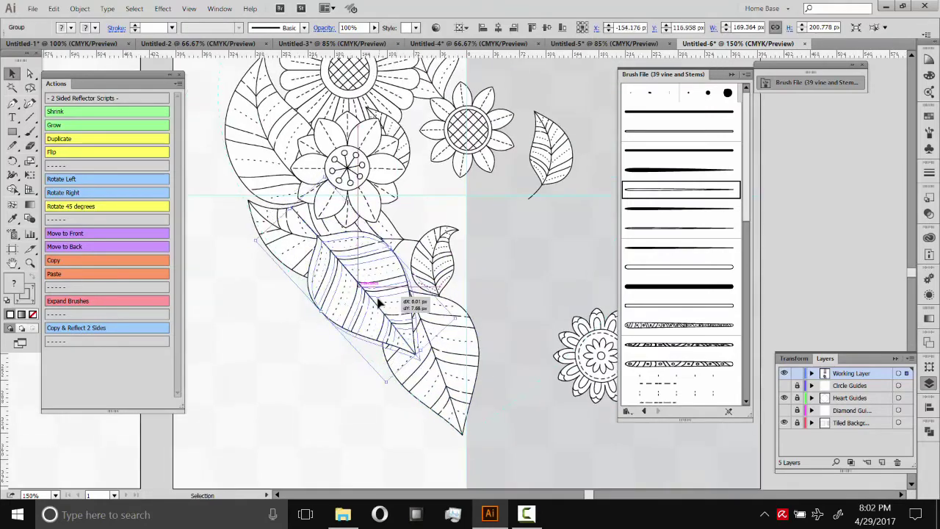
click(470, 234)
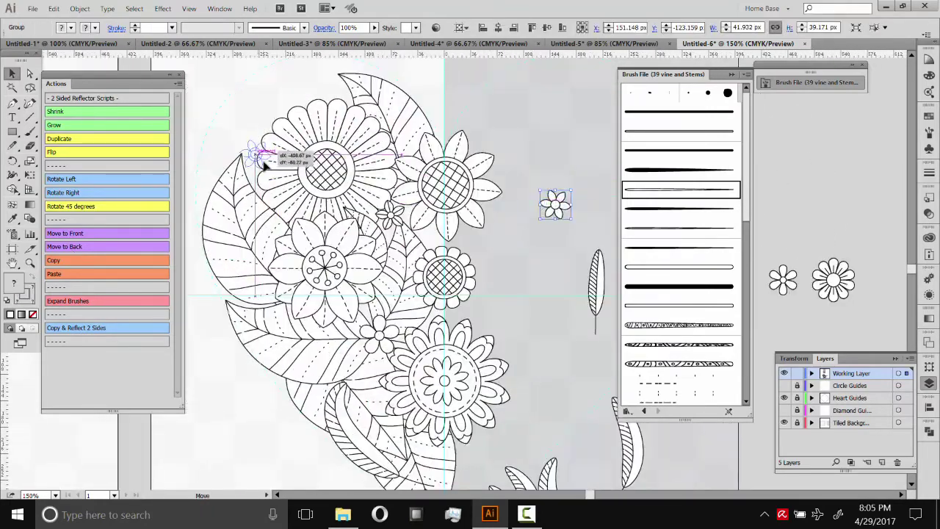
Step: Fit a narrow leaf behind the large round flower at the heart's upper-left edge and adjust the leaf and flowers around it
drag(250, 149, 339, 173)
drag(441, 260, 442, 258)
click(440, 143)
drag(490, 116, 482, 164)
drag(352, 173, 367, 163)
drag(588, 470, 482, 335)
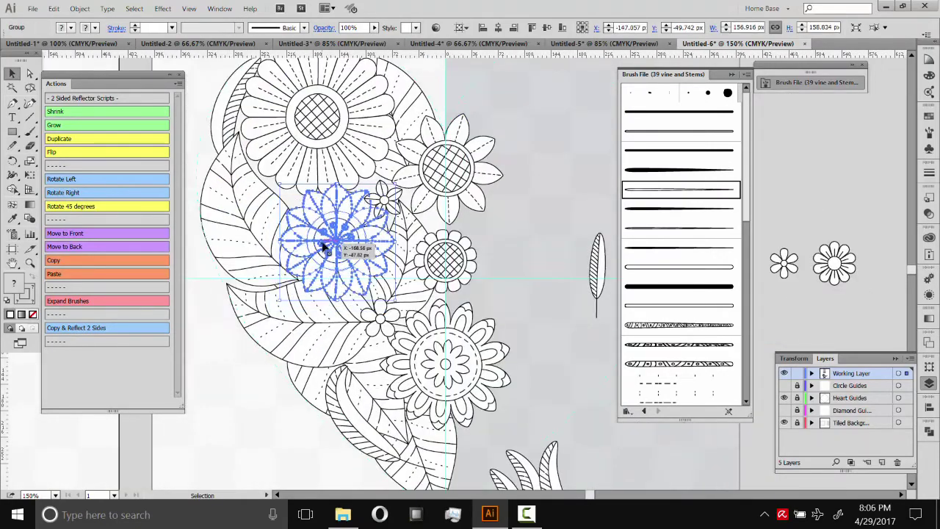
Step: Nudge the eight-petal and large round flowers into place and fill the gaps beneath them and near the lower edge with small flowers
drag(331, 235, 340, 242)
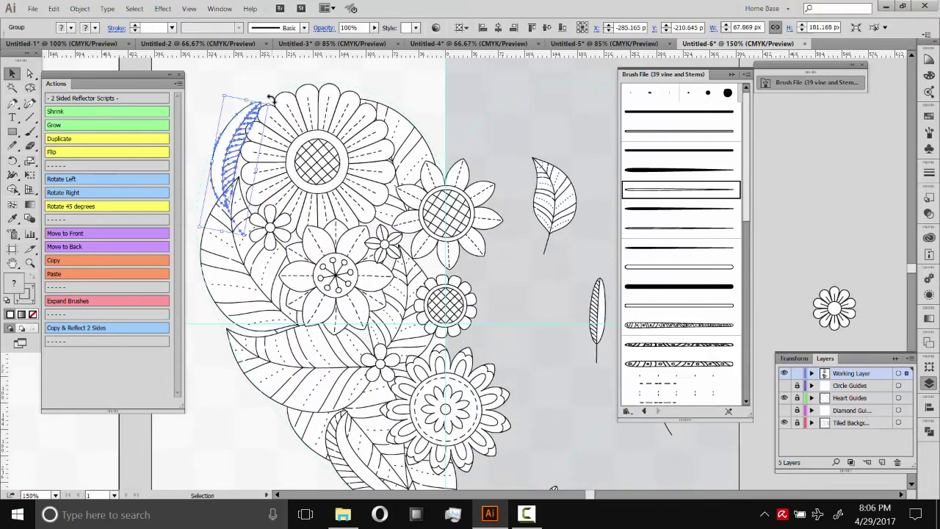
drag(308, 155, 317, 160)
mouse_move(338, 345)
mouse_down()
mouse_move(346, 361)
mouse_move(342, 354)
mouse_up()
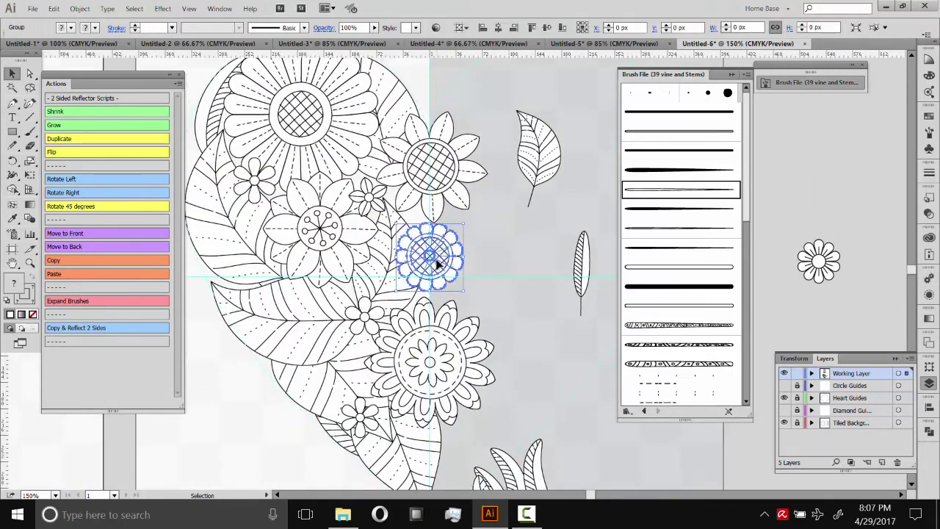
Step: Move the spare leaves out of the mirror half to the empty area below the input artboard
click(505, 251)
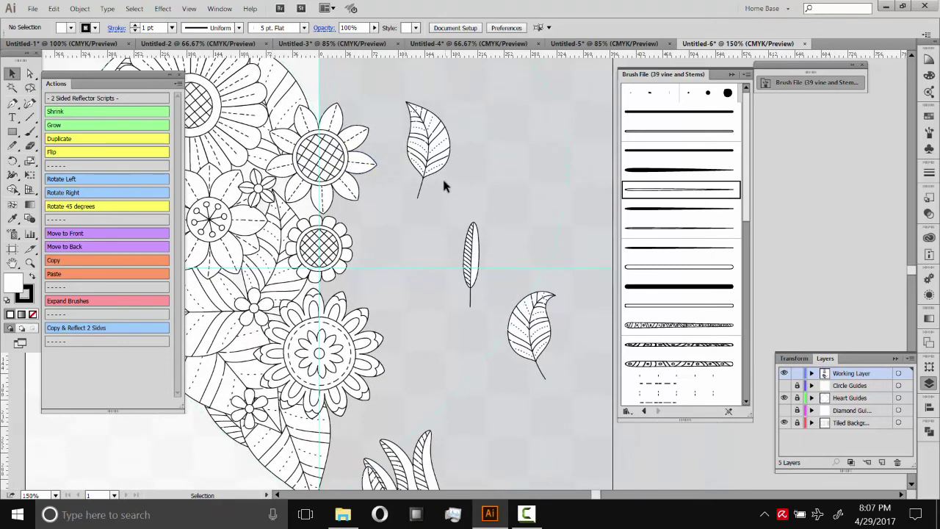
drag(440, 182, 434, 318)
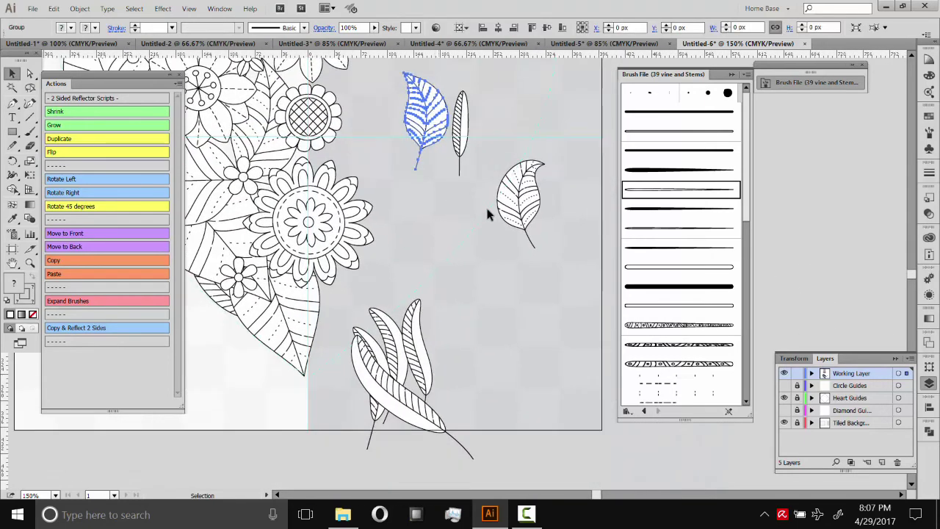
drag(426, 98, 478, 254)
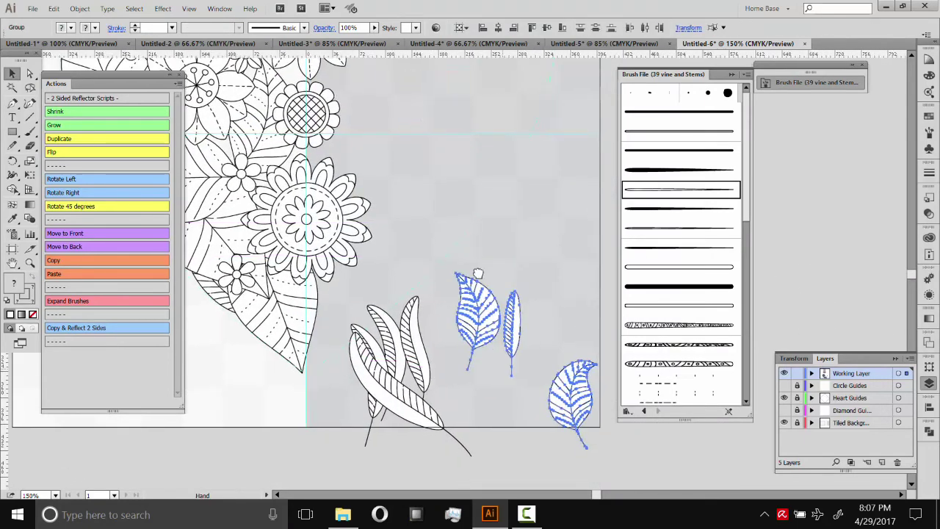
drag(478, 274, 477, 316)
drag(362, 246, 356, 444)
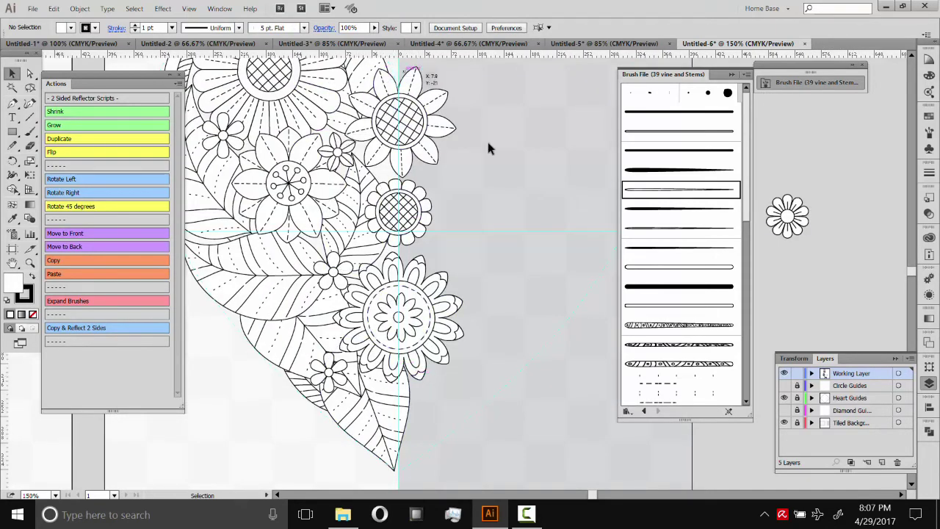
Step: Move the leftover small flower from the input artboard's left edge to the empty area beyond its right edge
click(30, 263)
alt+click(492, 235)
alt+click(480, 235)
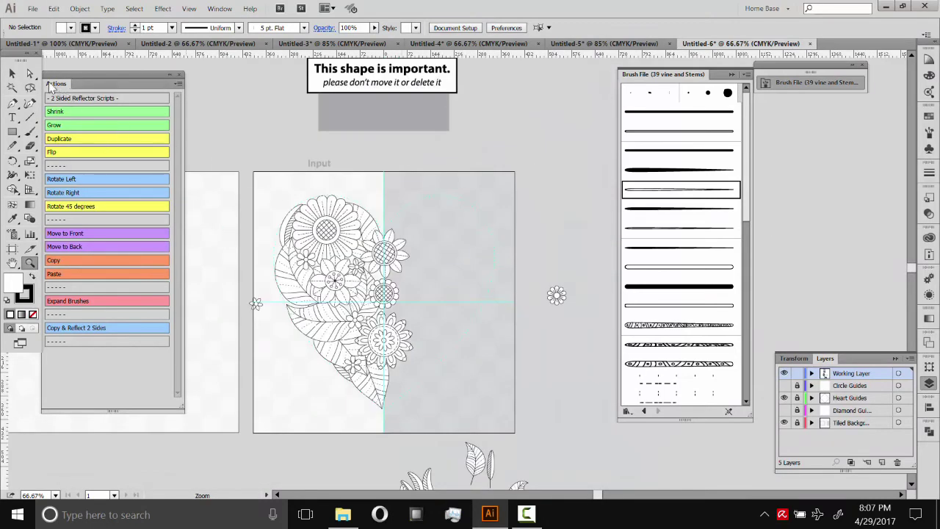
click(12, 73)
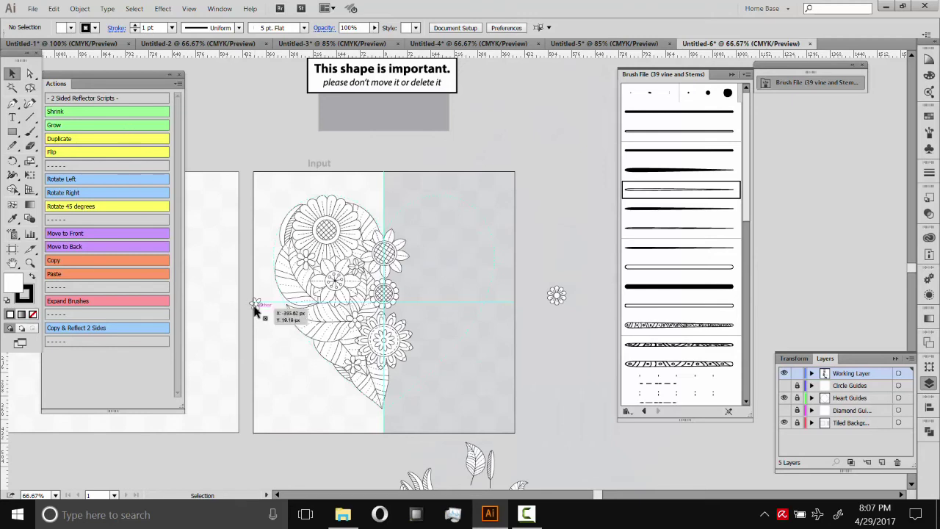
click(554, 360)
Step: Select the whole half-heart artwork and run Copy & Reflect 2 Sides to produce the mirrored heart on the output artboard
drag(430, 178, 257, 425)
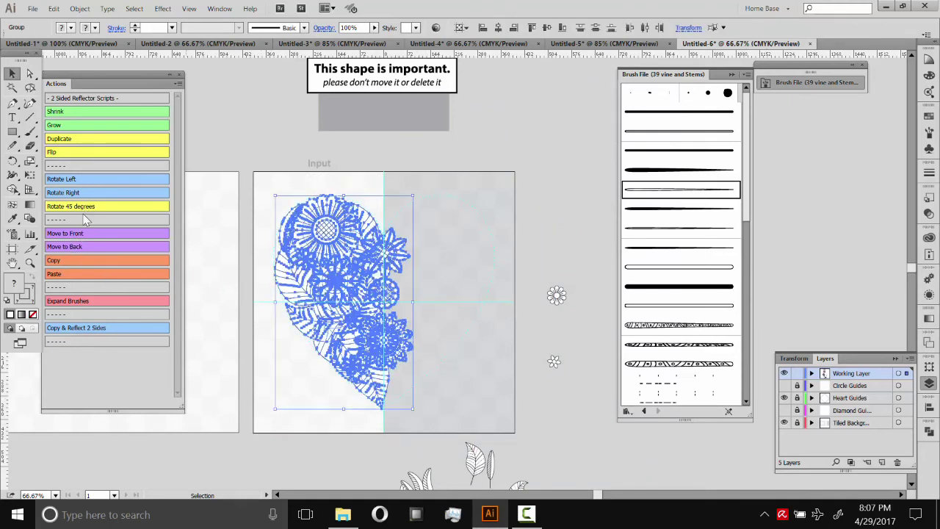
click(78, 328)
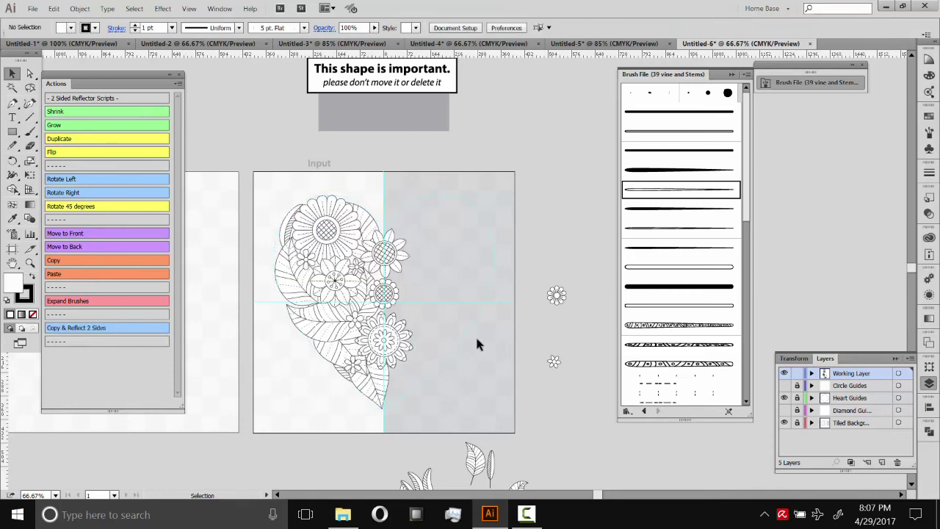
key(ctrl+z)
key(ctrl+z)
key(ctrl+z)
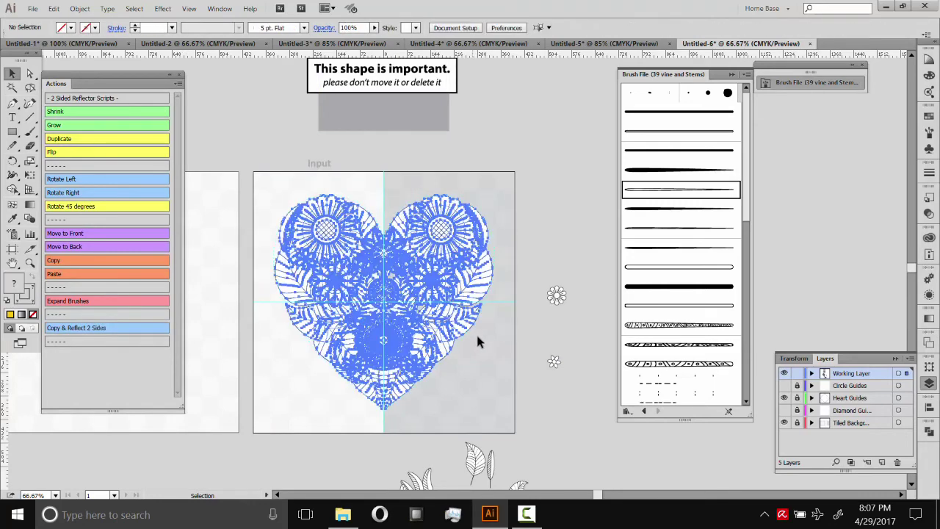
drag(269, 327, 481, 319)
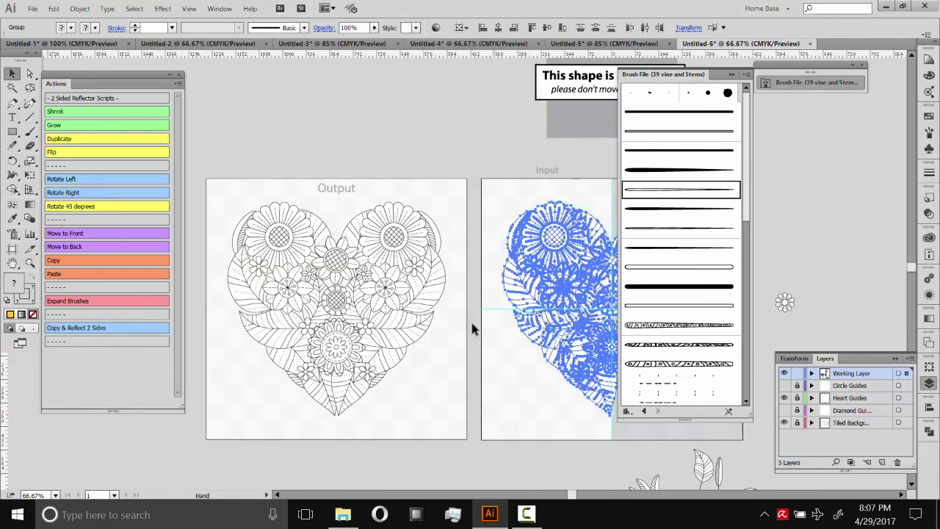
drag(429, 354, 458, 323)
click(457, 353)
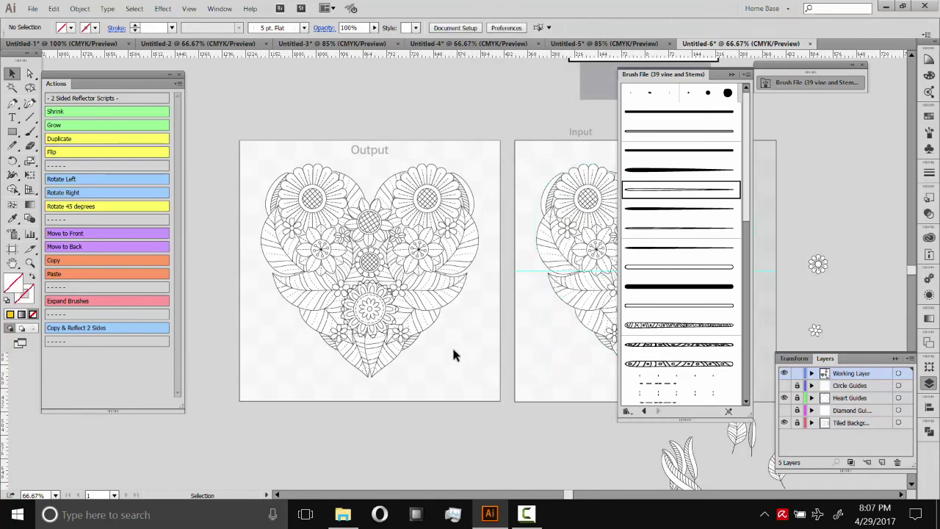
Step: Ungroup the mirrored heart on the output artboard and clear the selection
click(373, 219)
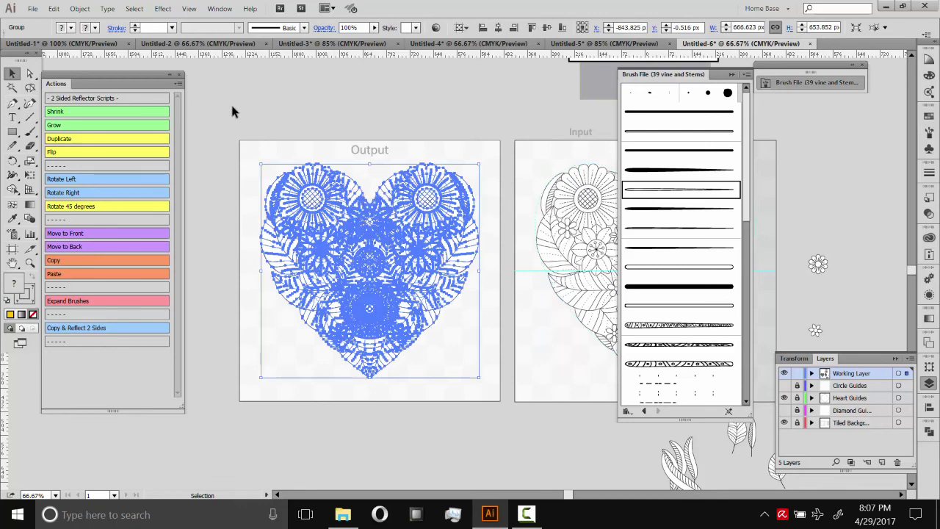
click(90, 10)
click(103, 73)
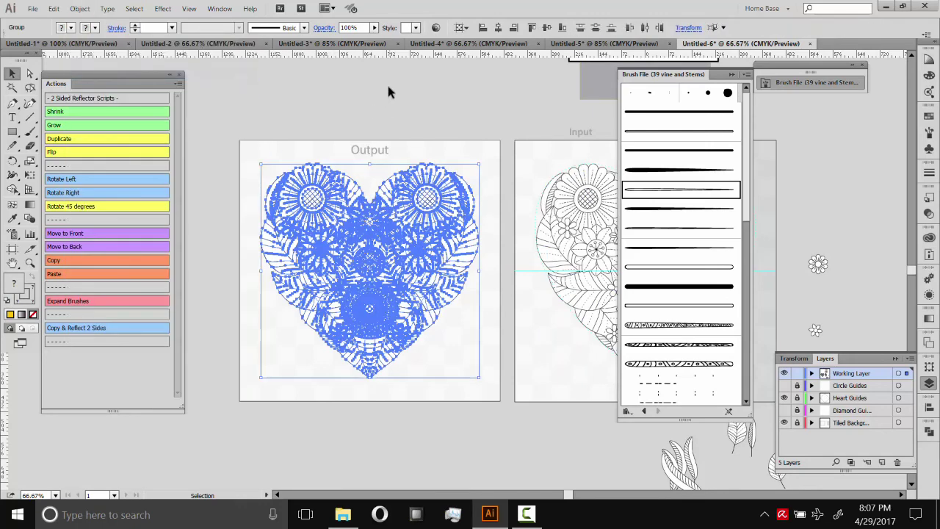
click(389, 89)
Step: Delete the overlapping duplicate copies of the central flowers in the output heart
click(373, 219)
key(Delete)
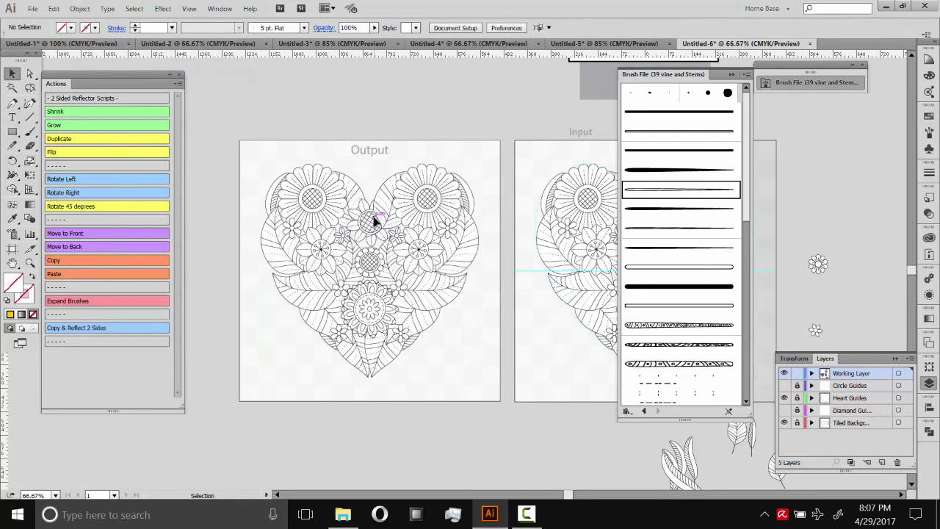
click(370, 261)
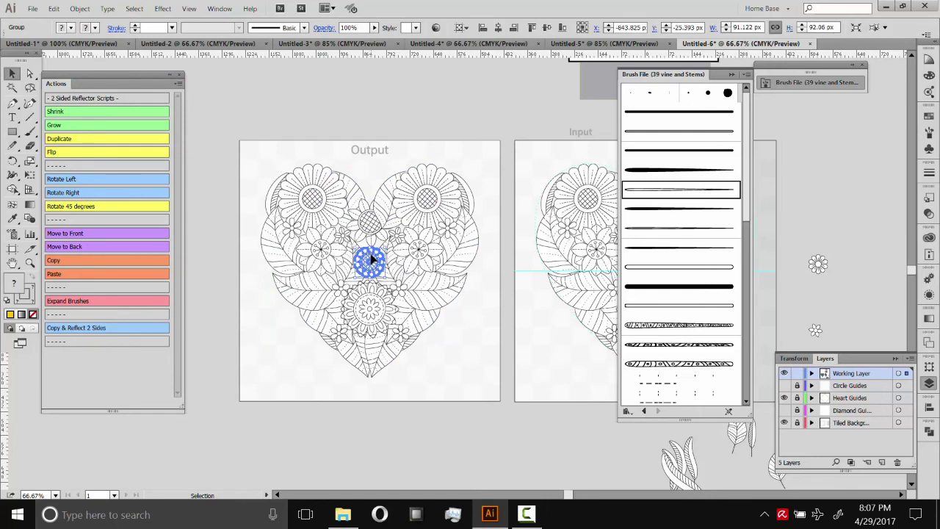
key(Delete)
click(365, 310)
click(354, 173)
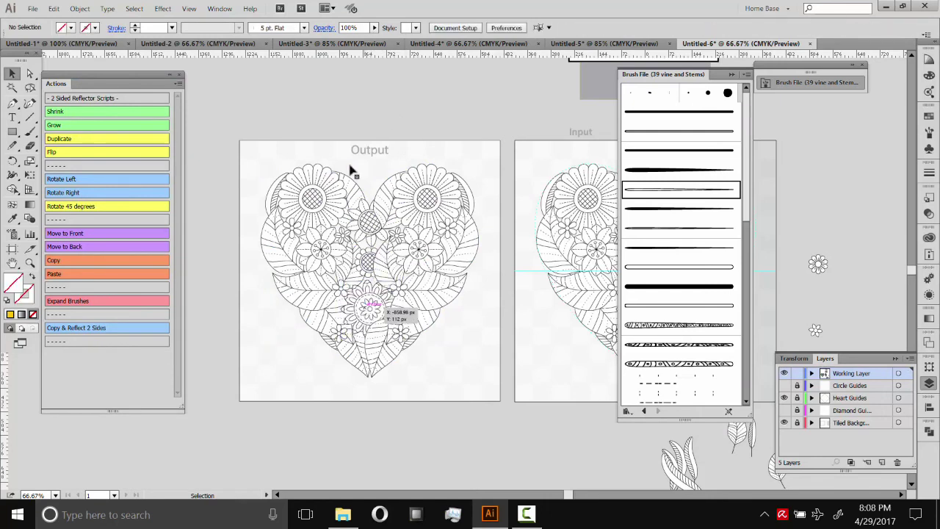
Step: Bring the three flowers on the output heart's centre line to the front
click(367, 306)
shift+click(363, 261)
shift+click(371, 215)
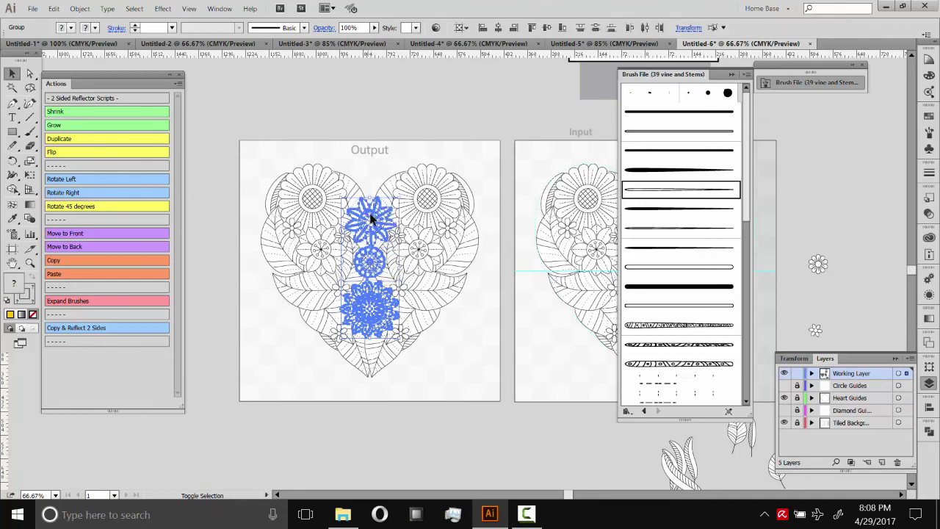
click(76, 234)
click(439, 110)
Step: Enlarge the middle flower on the output heart's centre line to about 107 px wide
drag(488, 355, 494, 343)
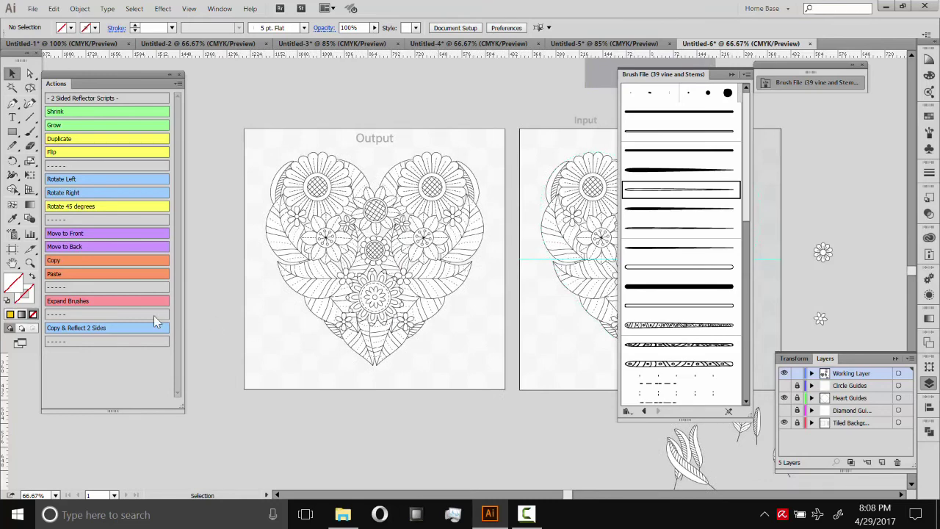
click(30, 262)
click(419, 290)
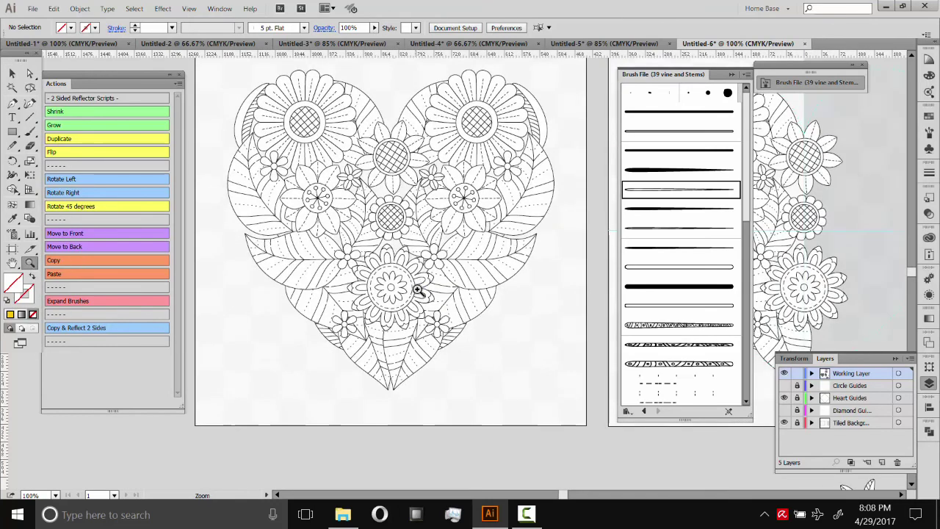
click(12, 73)
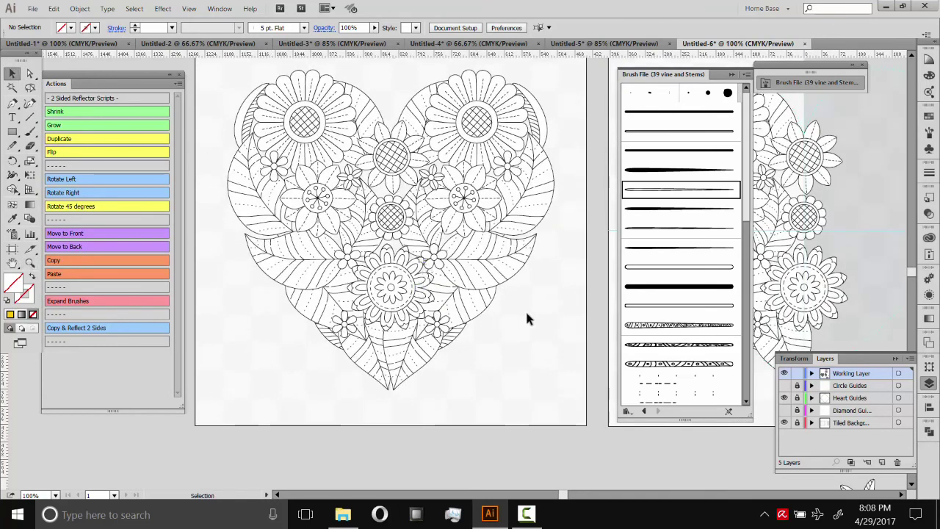
scroll(526, 318, up, 1)
click(388, 237)
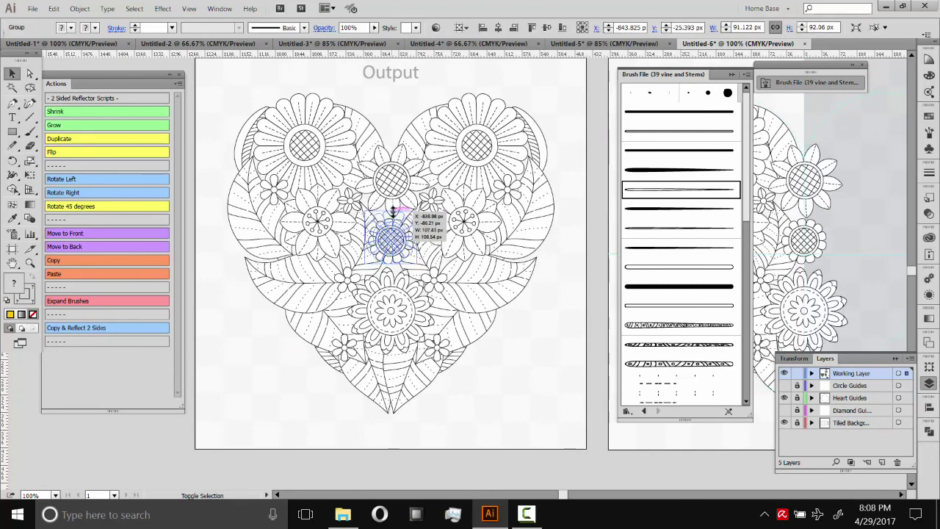
click(570, 301)
Step: Shift the two eight-petal flowers and the small upper-left flower in the output heart to make the halves slightly asymmetrical
drag(466, 218, 476, 223)
click(308, 193)
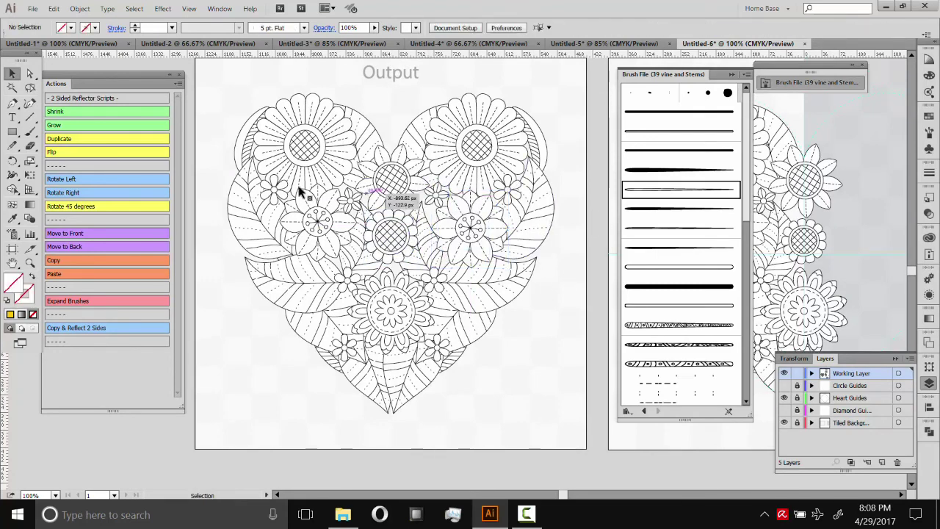
drag(270, 192, 267, 206)
drag(321, 216, 320, 215)
key(ctrl+shift+a)
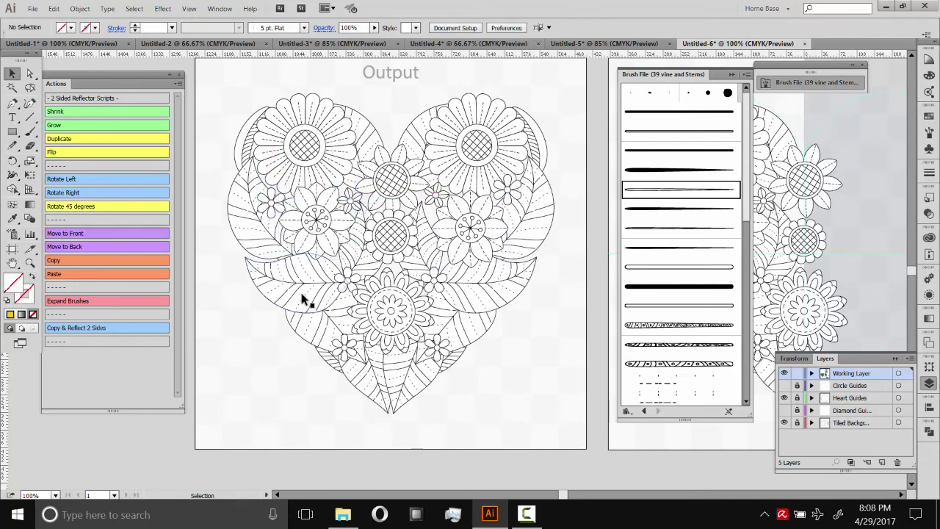
Step: Offset the lower leaves and small flowers and lower the right eight-petal flower to vary the output heart's symmetry further
drag(302, 298, 304, 294)
key(ctrl+shift+a)
drag(312, 328, 307, 324)
key(ctrl+shift+a)
drag(473, 324, 476, 320)
key(ctrl+shift+a)
drag(438, 348, 524, 234)
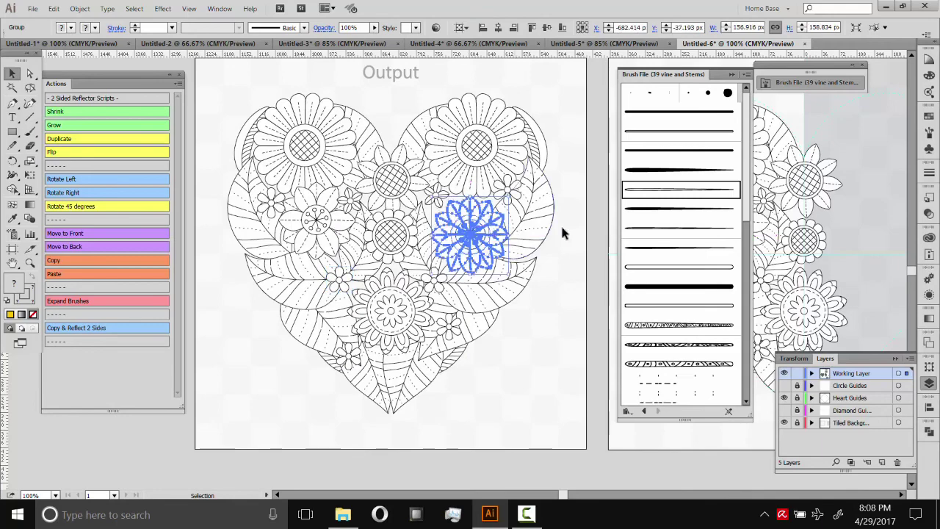
key(ctrl+shift+a)
scroll(542, 298, up, 1)
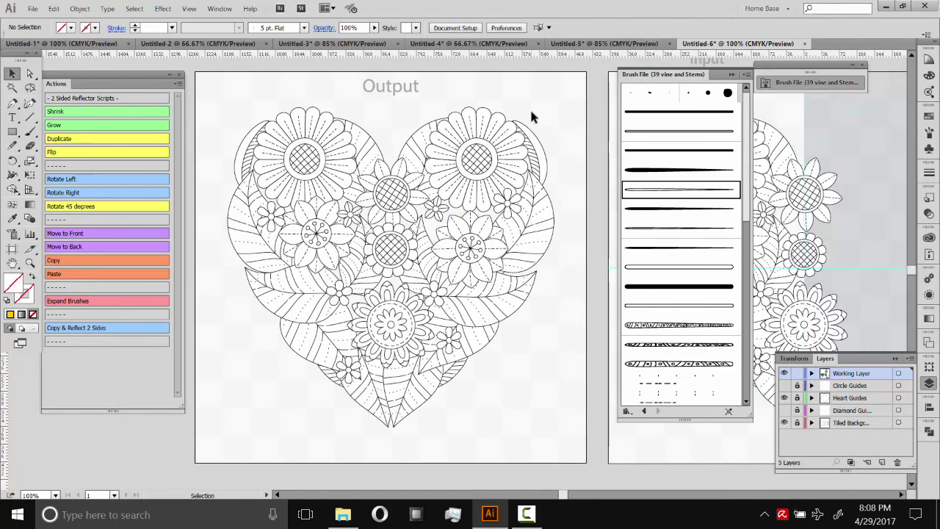
drag(541, 107, 546, 122)
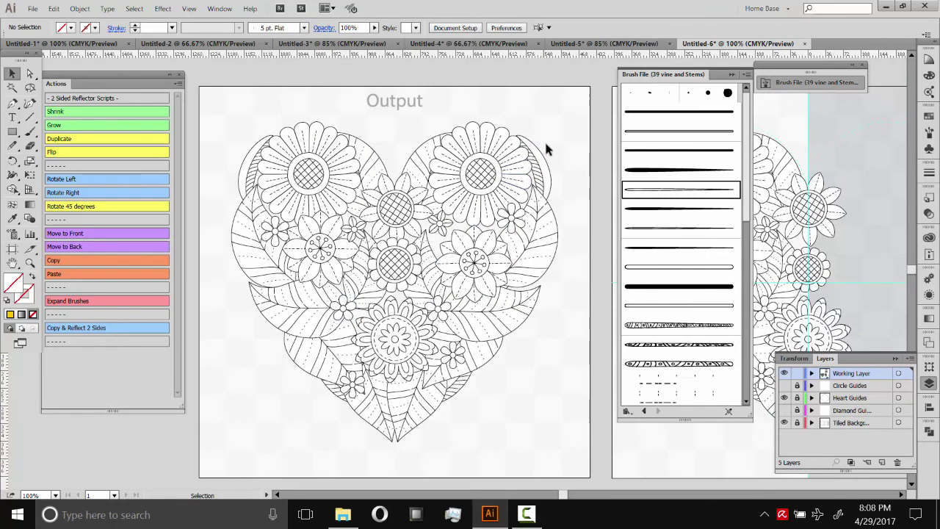